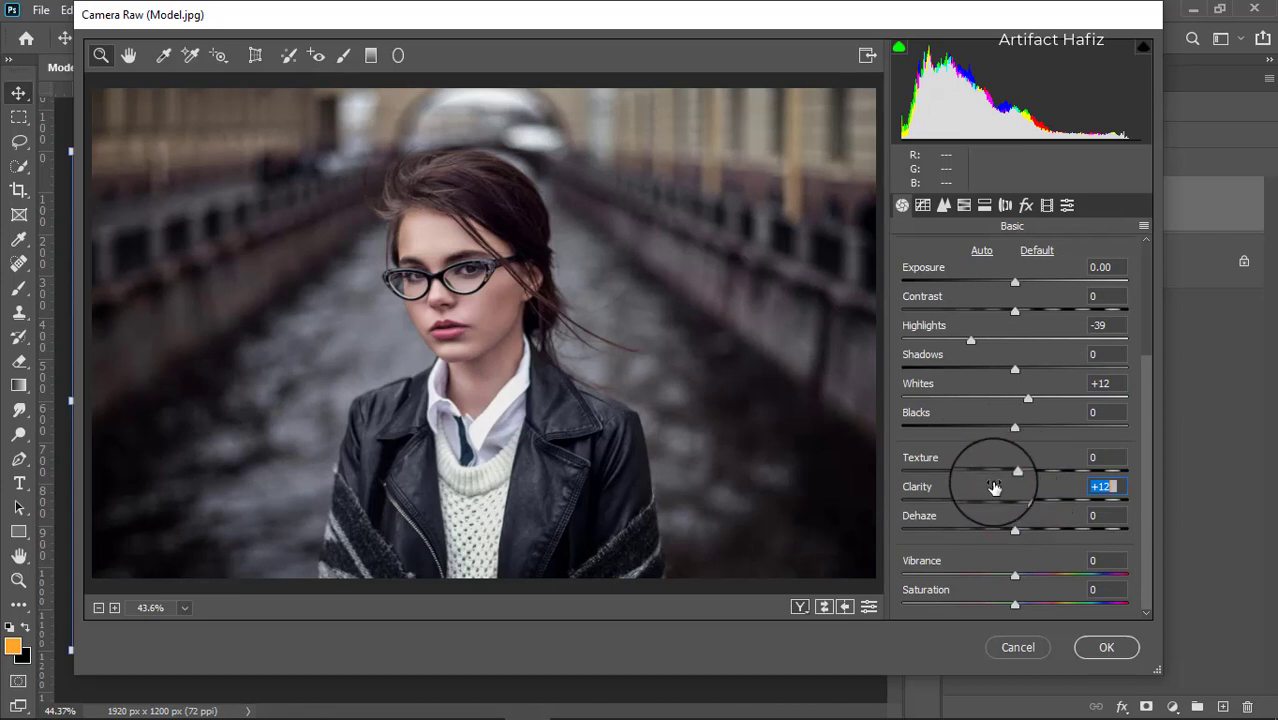
Set the basic adjustments to Vibrance +8, Temperature -2 and Tint +2
drag(1015, 575, 1023, 577)
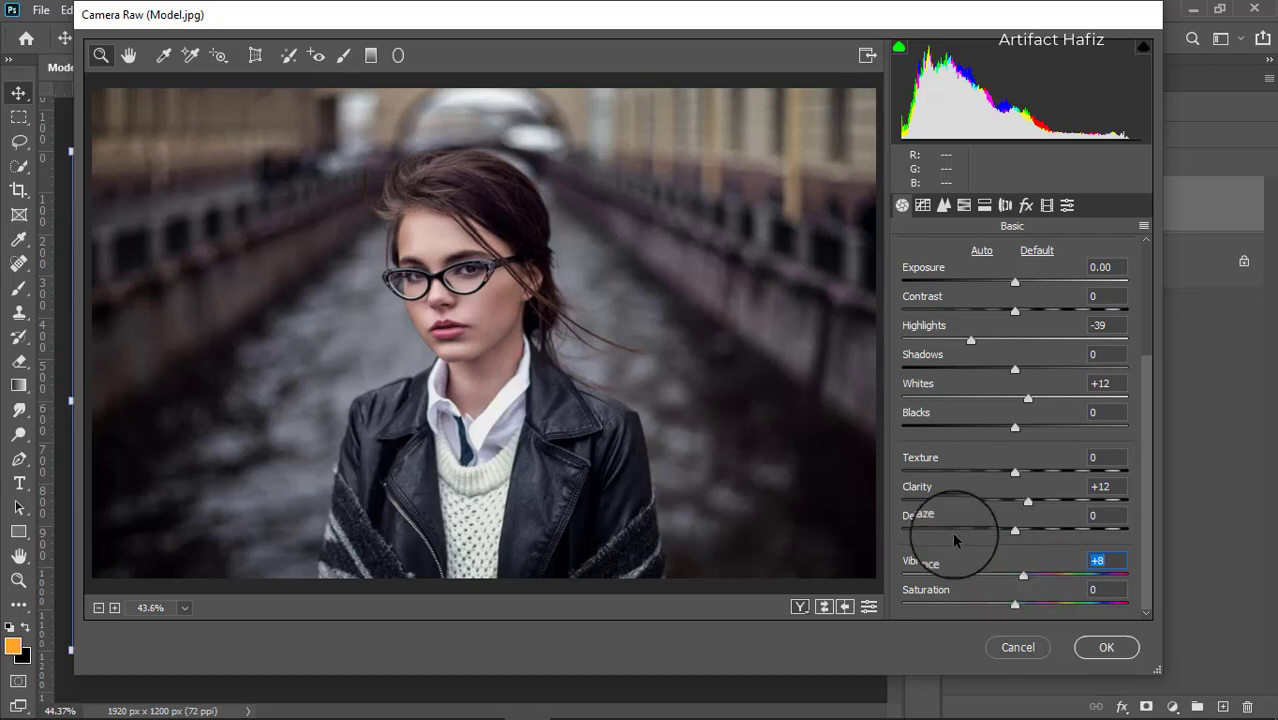
scroll(972, 509, up, 3)
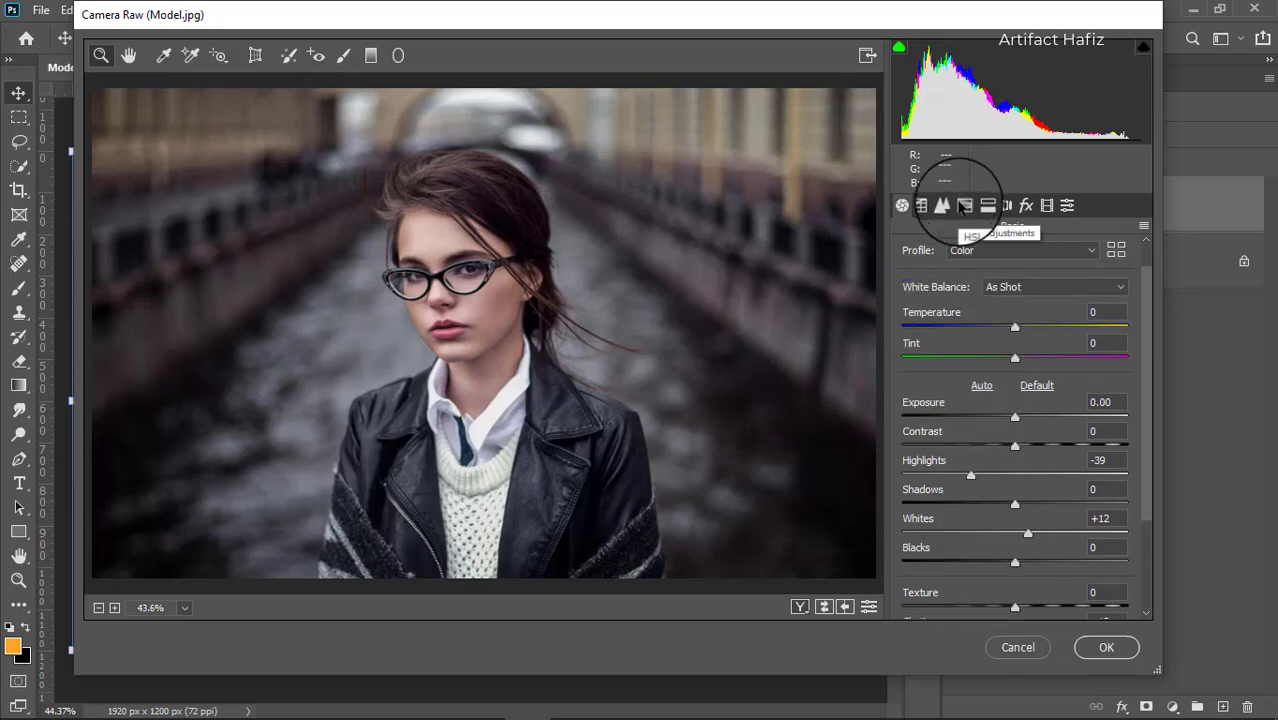
drag(1014, 327, 1018, 357)
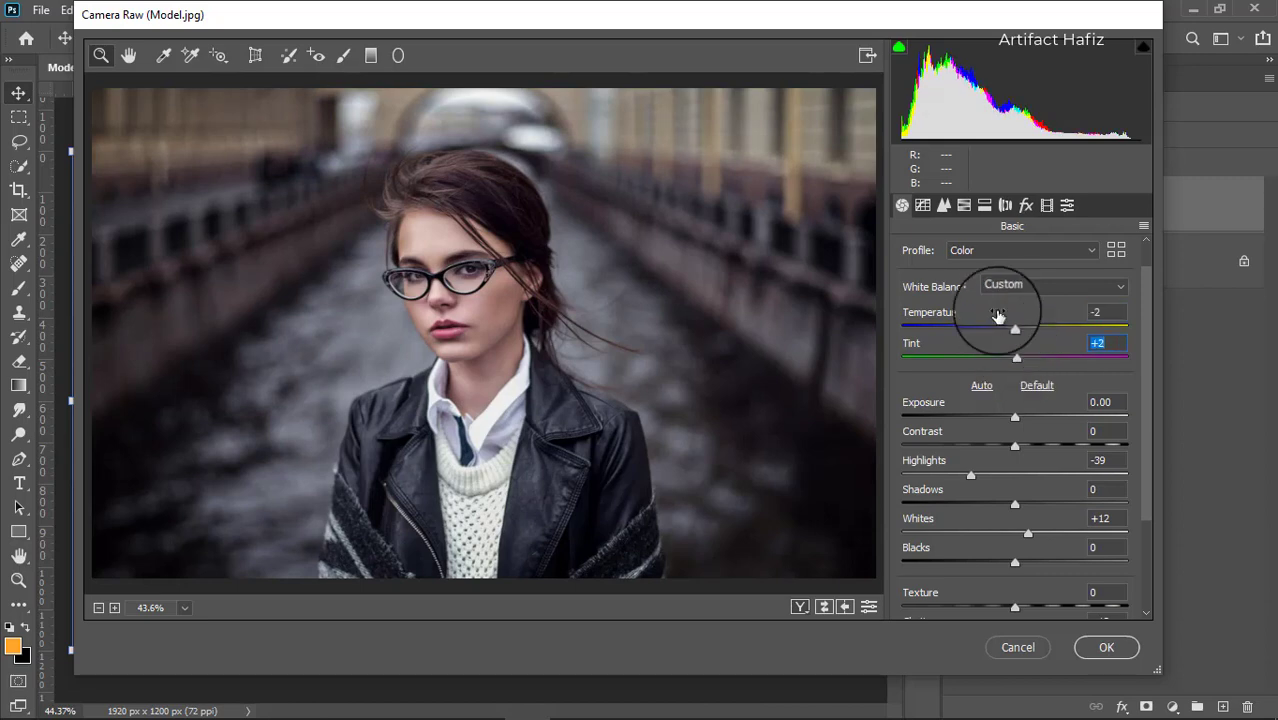
In the HSL adjustments, set the saturation of Oranges to -16, Reds to +9 and Yellows to +21
click(958, 204)
click(975, 256)
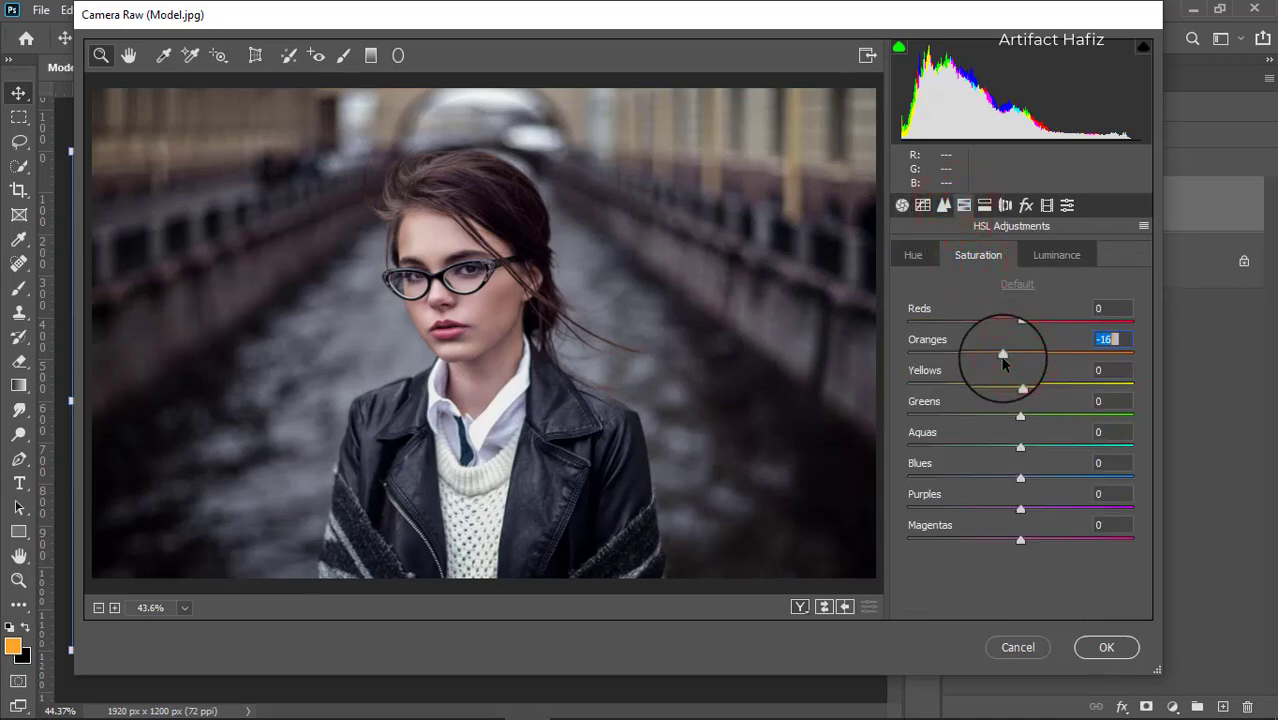
drag(1020, 322, 1031, 322)
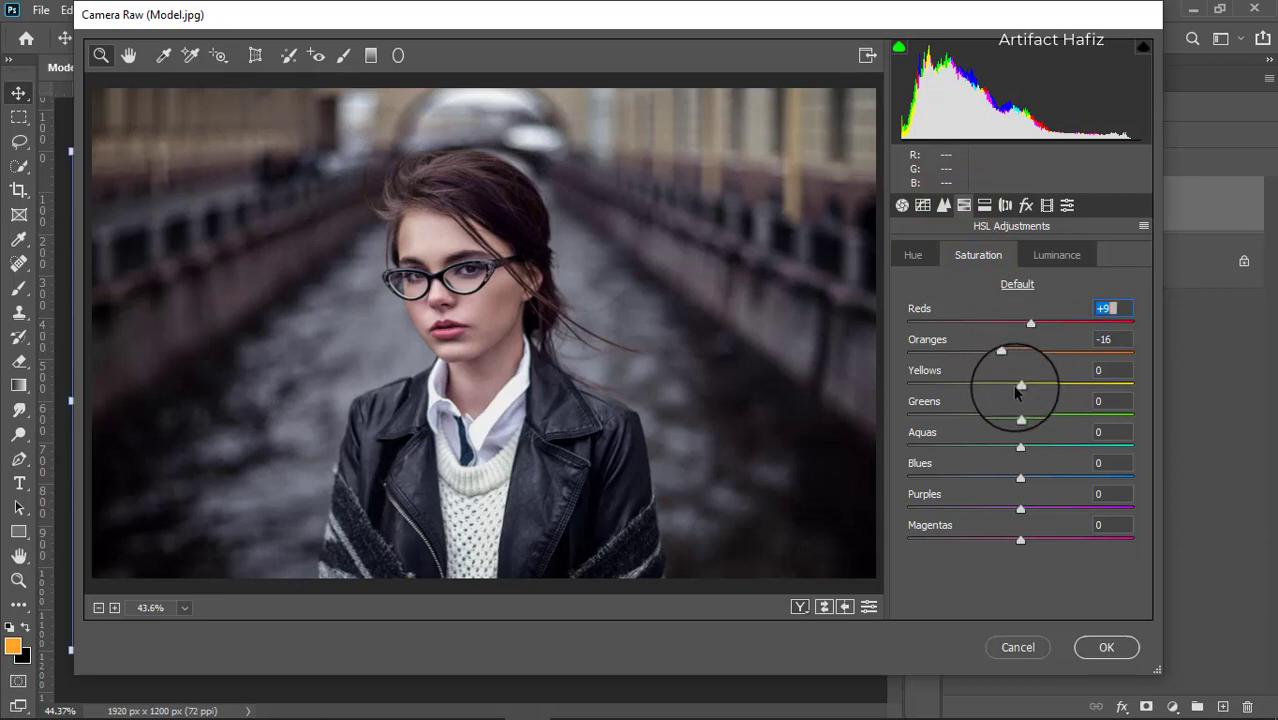
drag(1016, 392, 1047, 393)
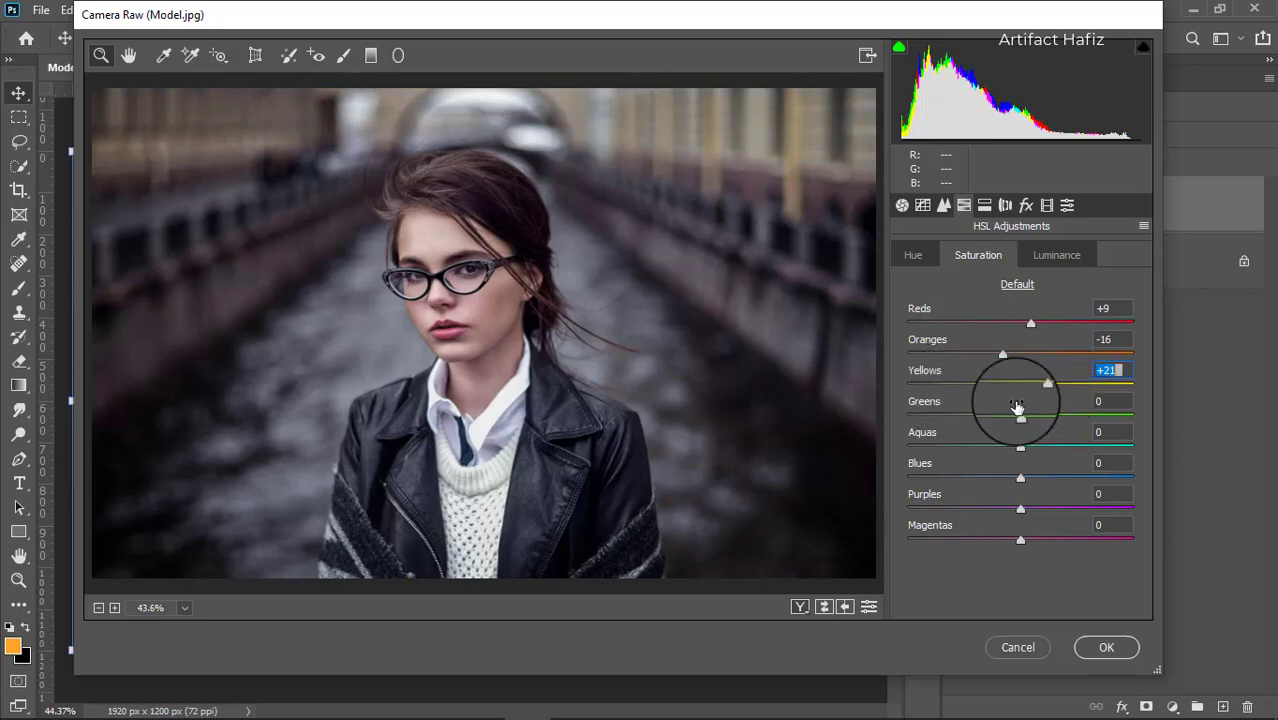
In the HSL adjustments, set the luminance of Oranges to -5 and Reds to +5
click(1046, 258)
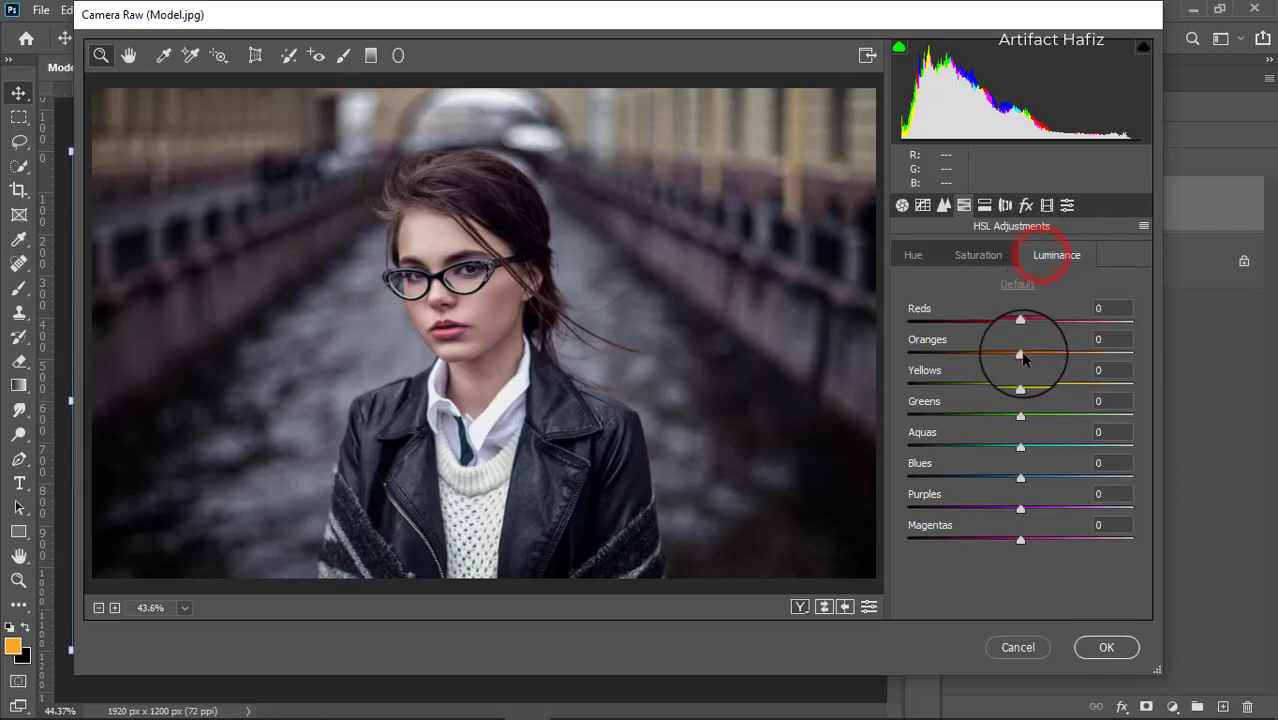
mouse_move(1023, 360)
mouse_down()
mouse_move(1033, 356)
mouse_move(988, 372)
mouse_move(1011, 357)
mouse_up()
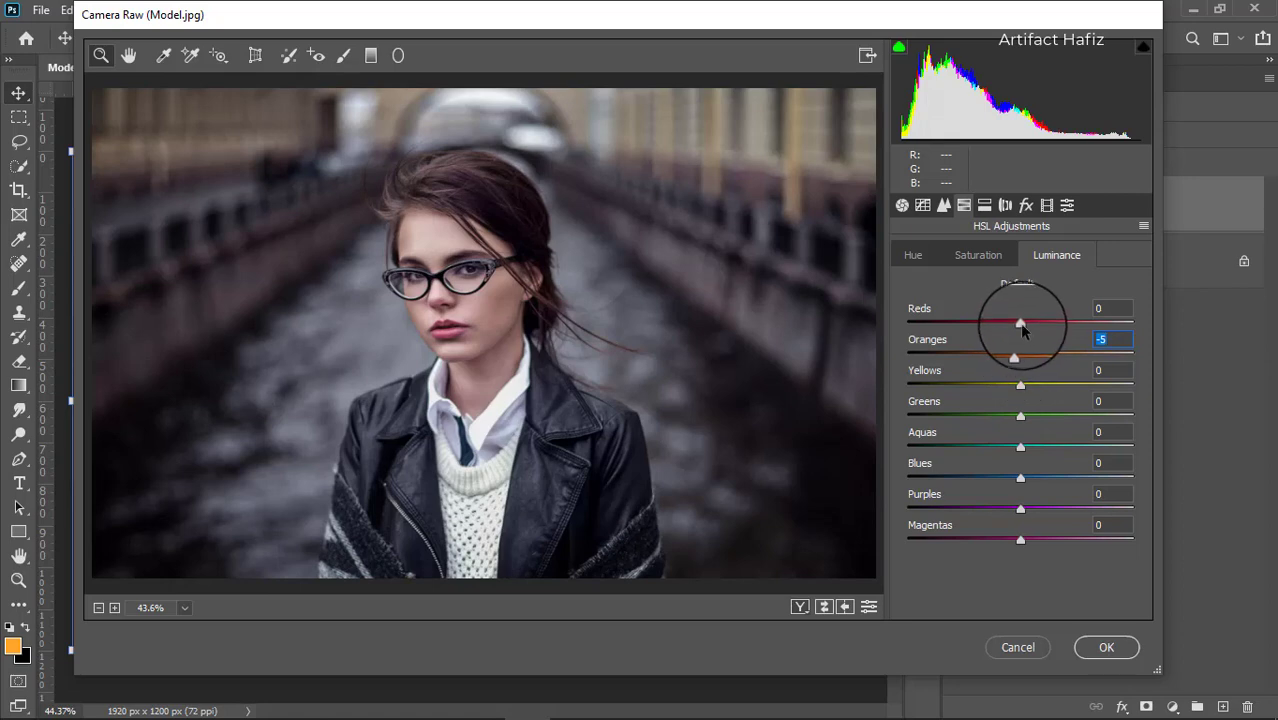
drag(1020, 323, 1027, 322)
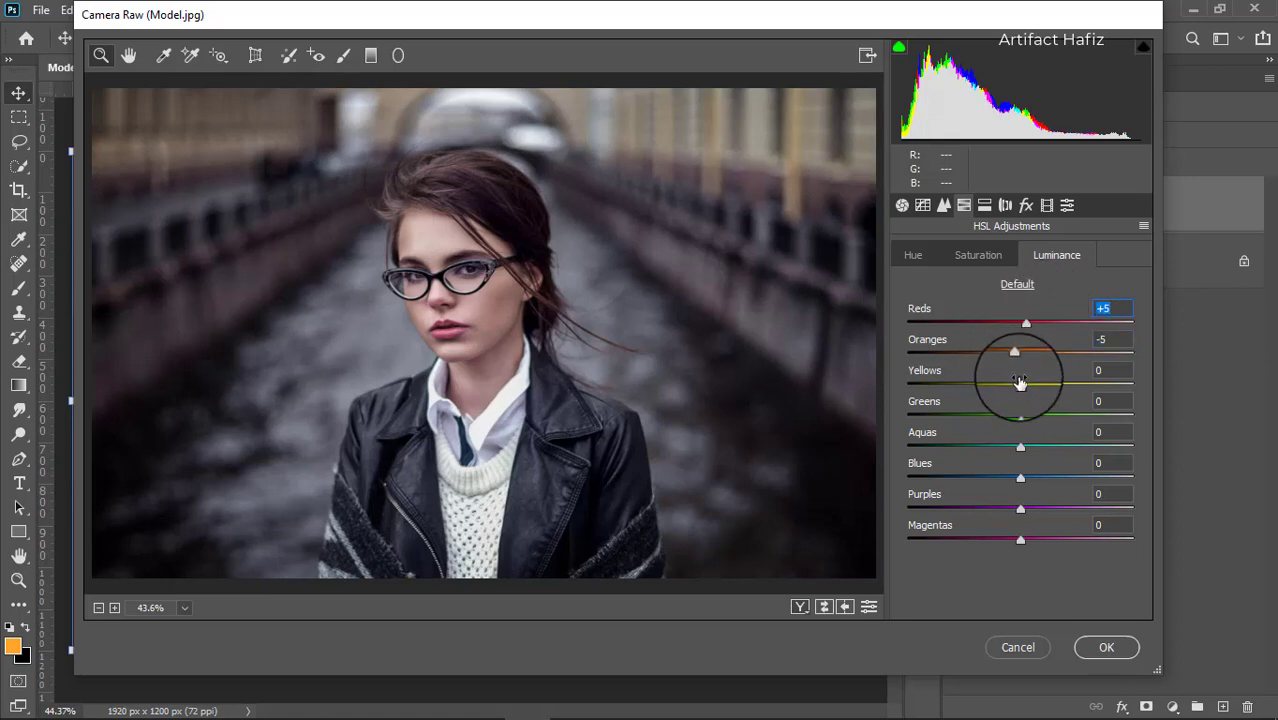
Set the hue of Yellows to -17 and the sharpening amount to 9
mouse_move(1019, 384)
mouse_down()
mouse_move(947, 384)
mouse_move(1116, 392)
mouse_move(997, 394)
mouse_up()
click(910, 255)
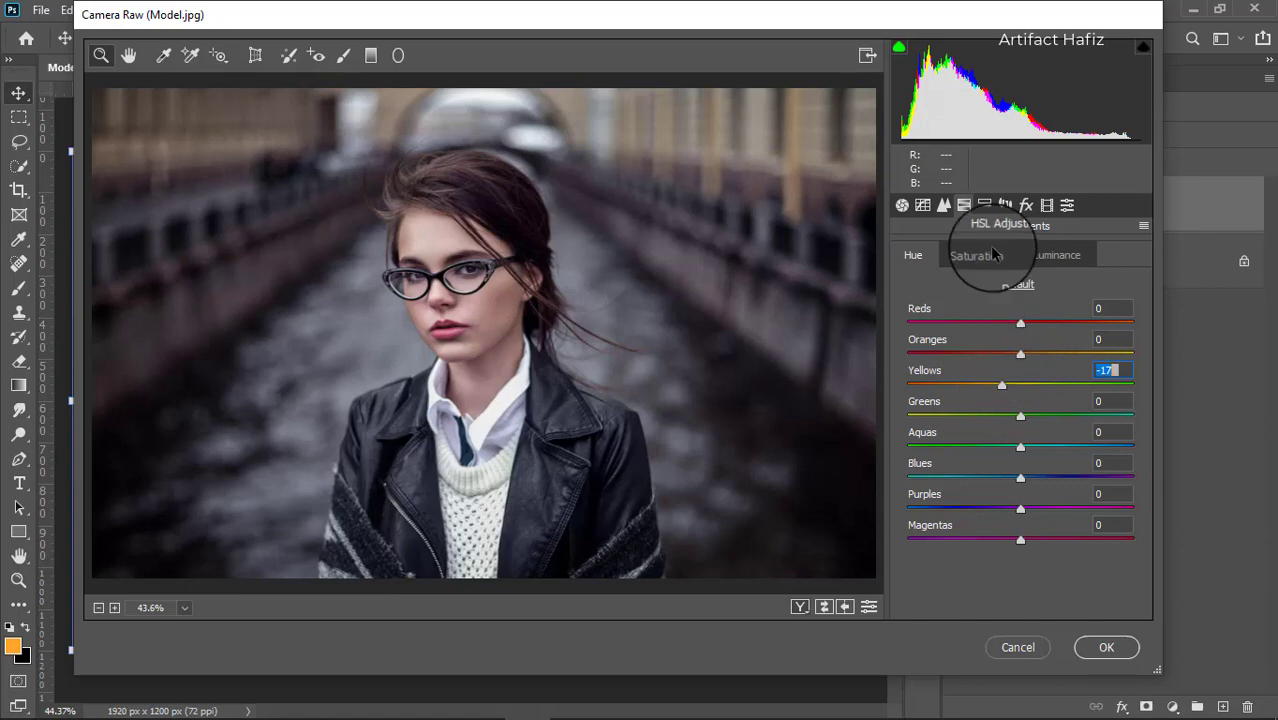
click(943, 205)
drag(903, 283, 916, 285)
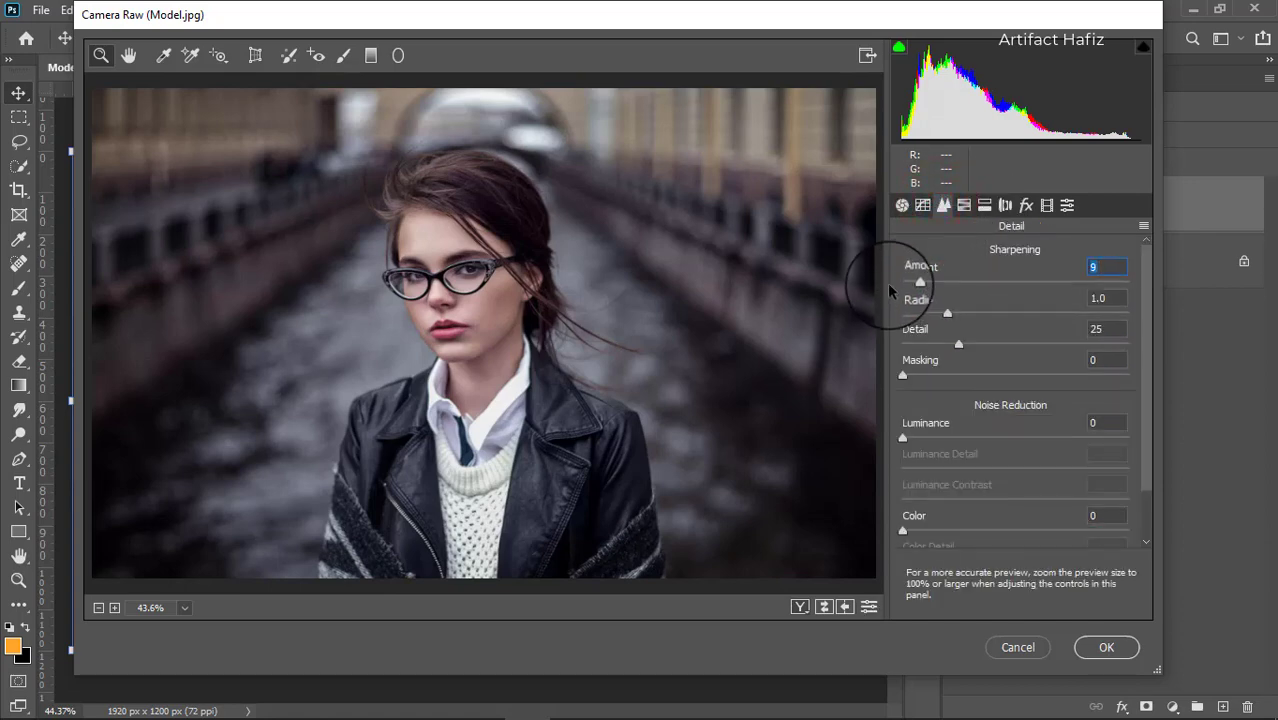
Shape the RGB point tone curve with points at about input 64/output 53, 105/90 and 165/166
click(923, 205)
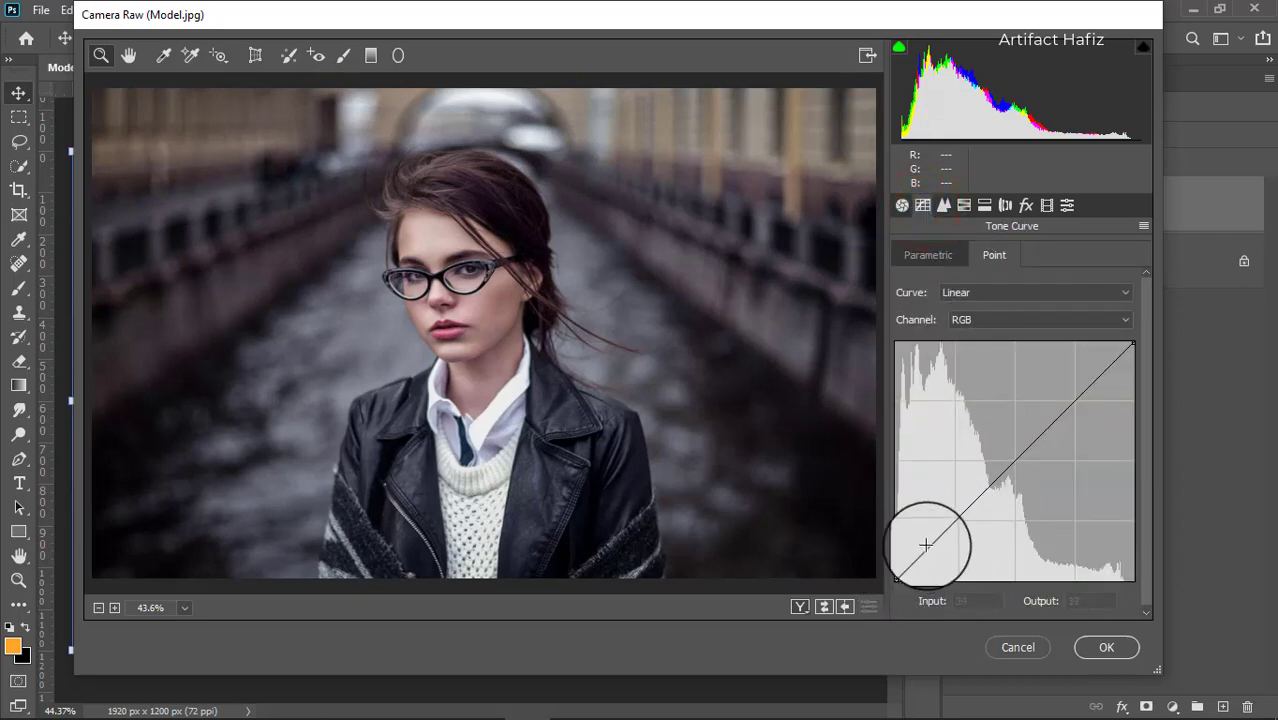
drag(927, 548, 955, 529)
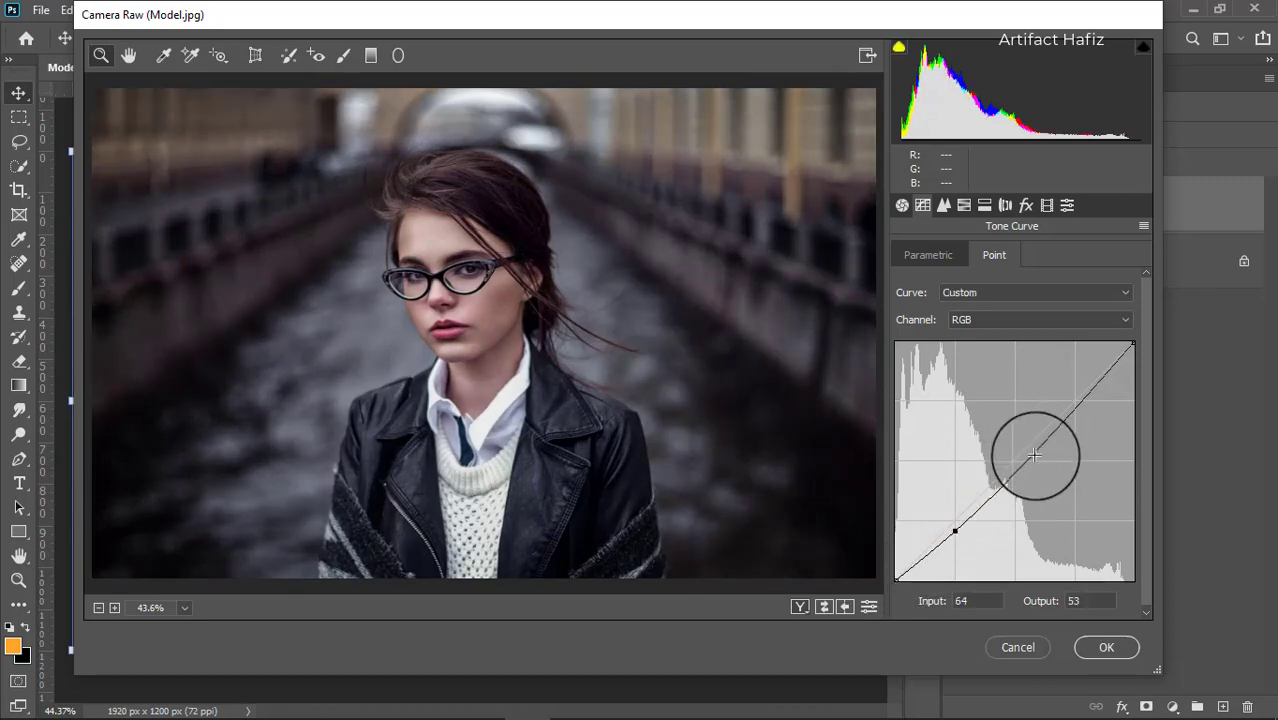
drag(1029, 451, 1024, 454)
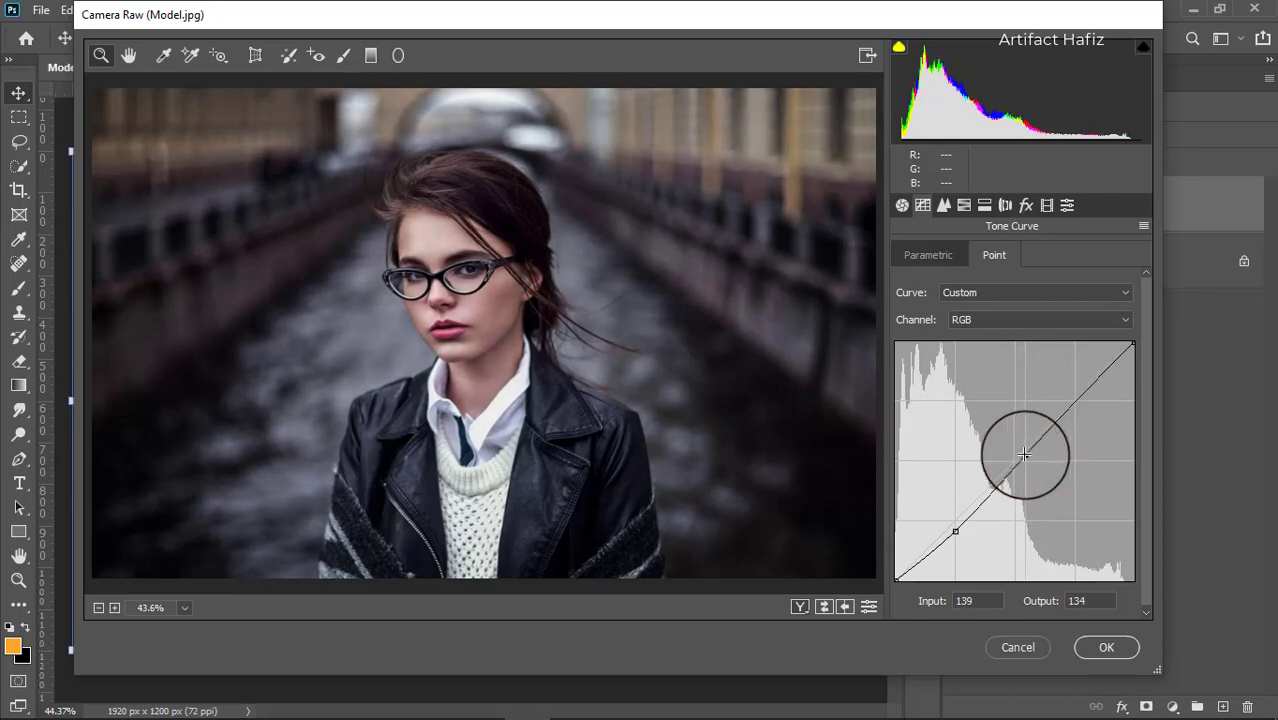
click(893, 579)
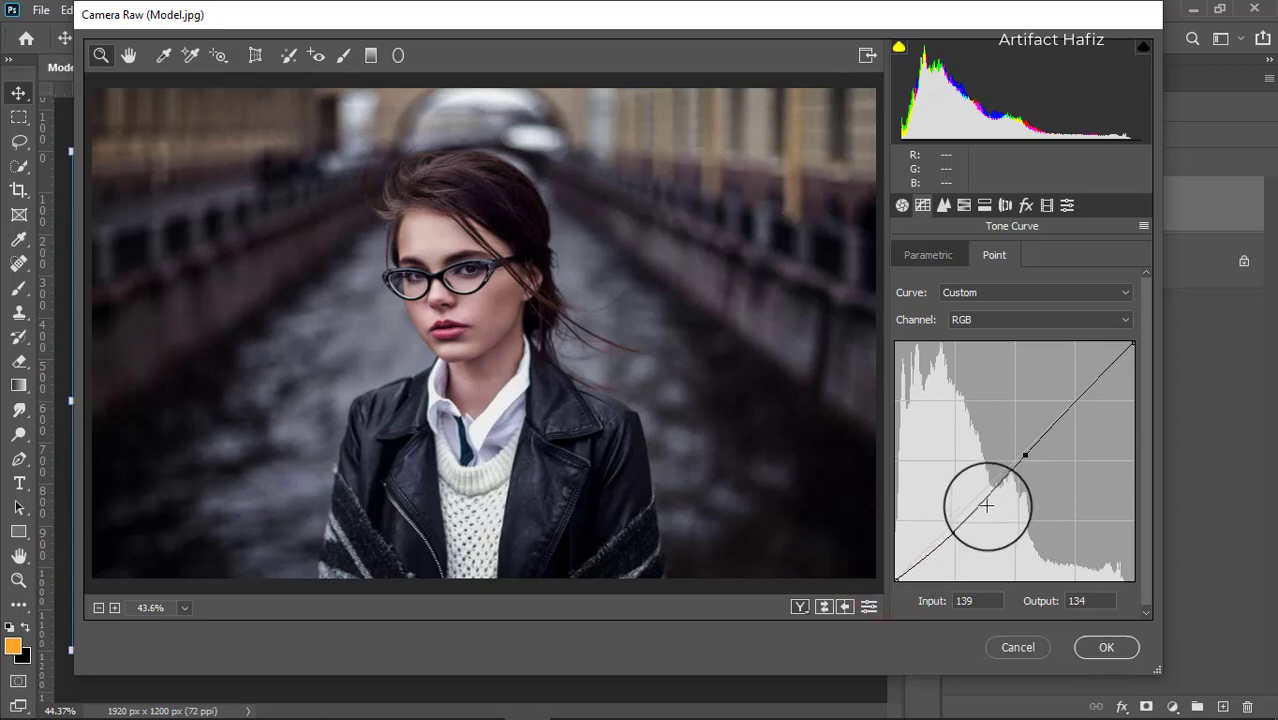
drag(984, 490, 992, 494)
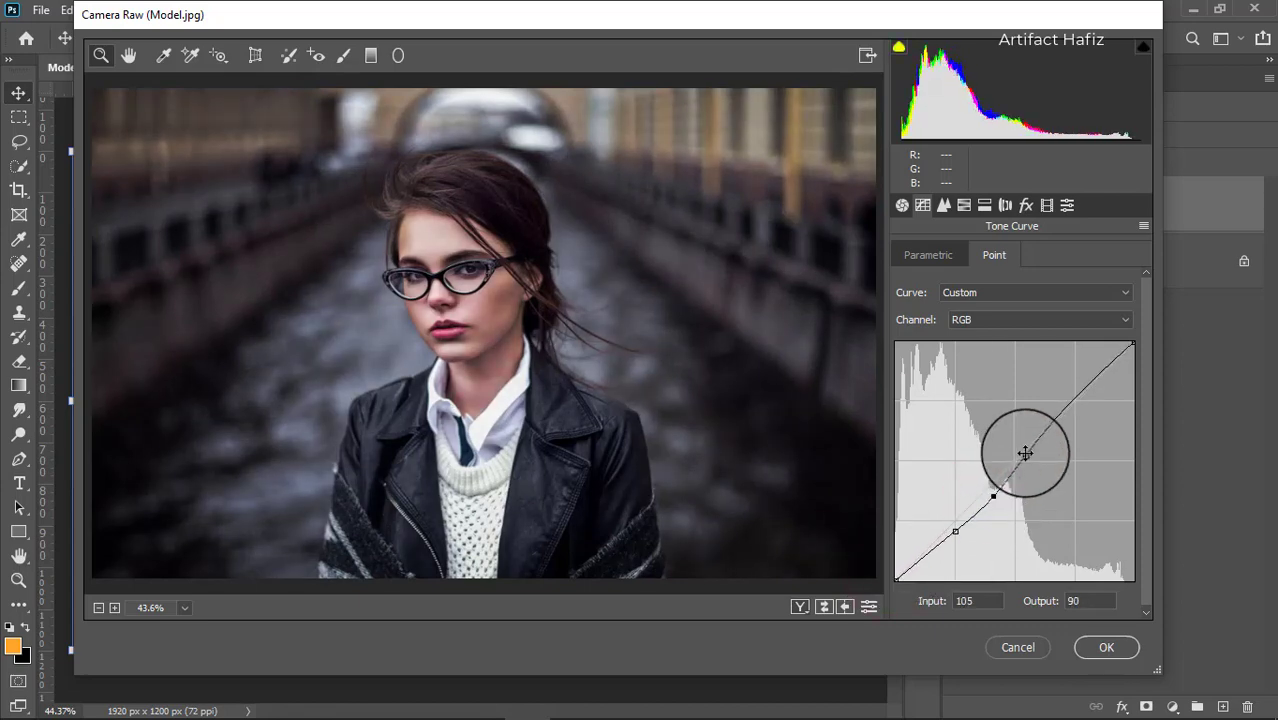
drag(1025, 453, 1049, 425)
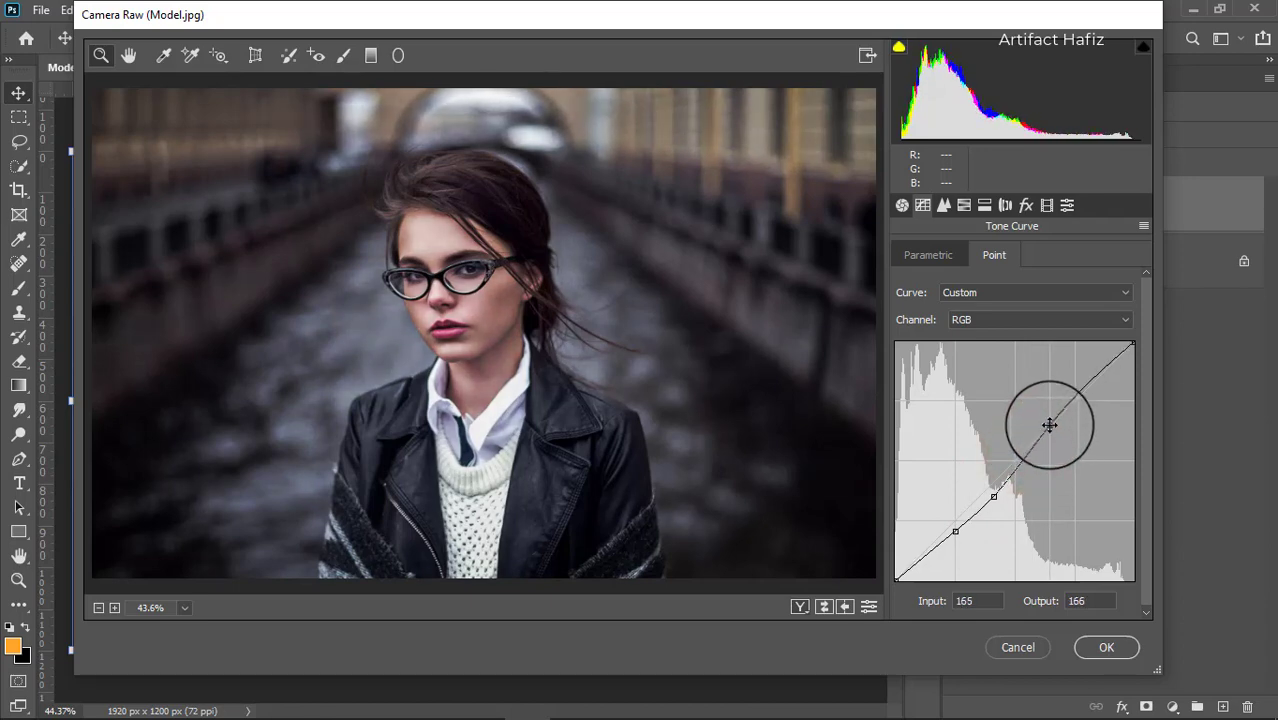
Lift the RGB curve's black point to output 8 and move the middle point to about input 102, output 95
click(895, 577)
drag(895, 577, 888, 567)
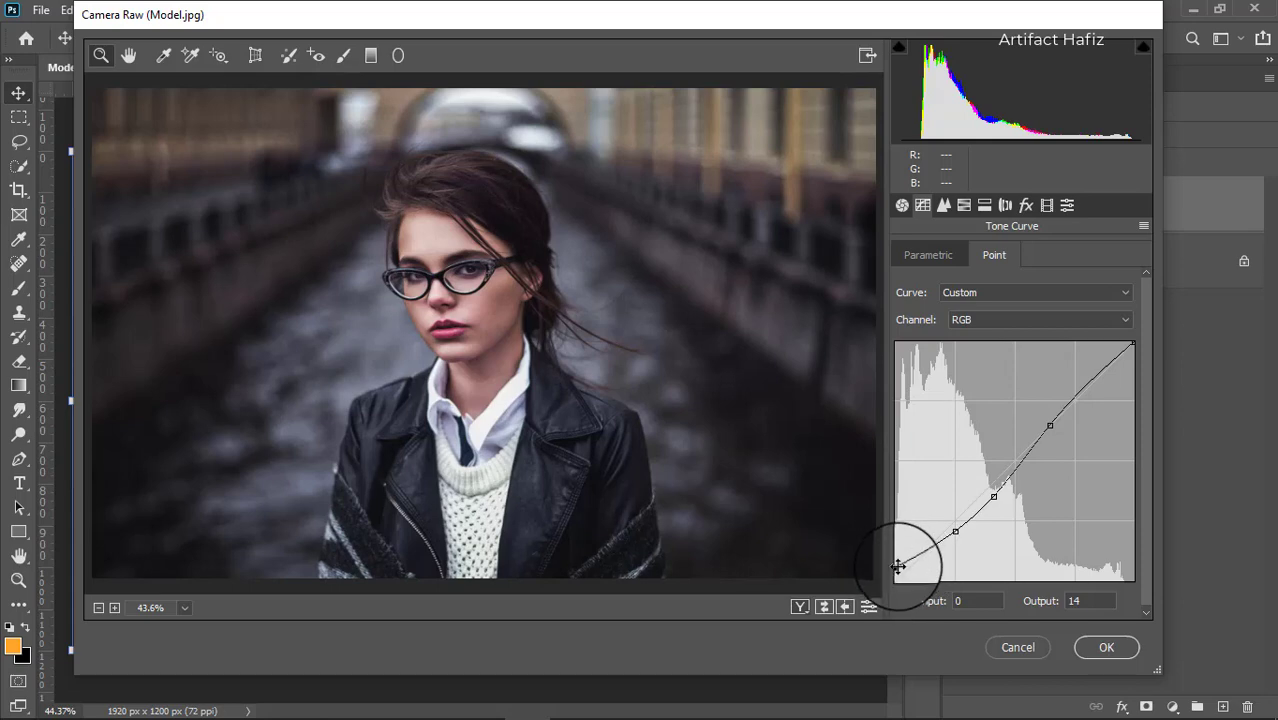
drag(896, 567, 896, 571)
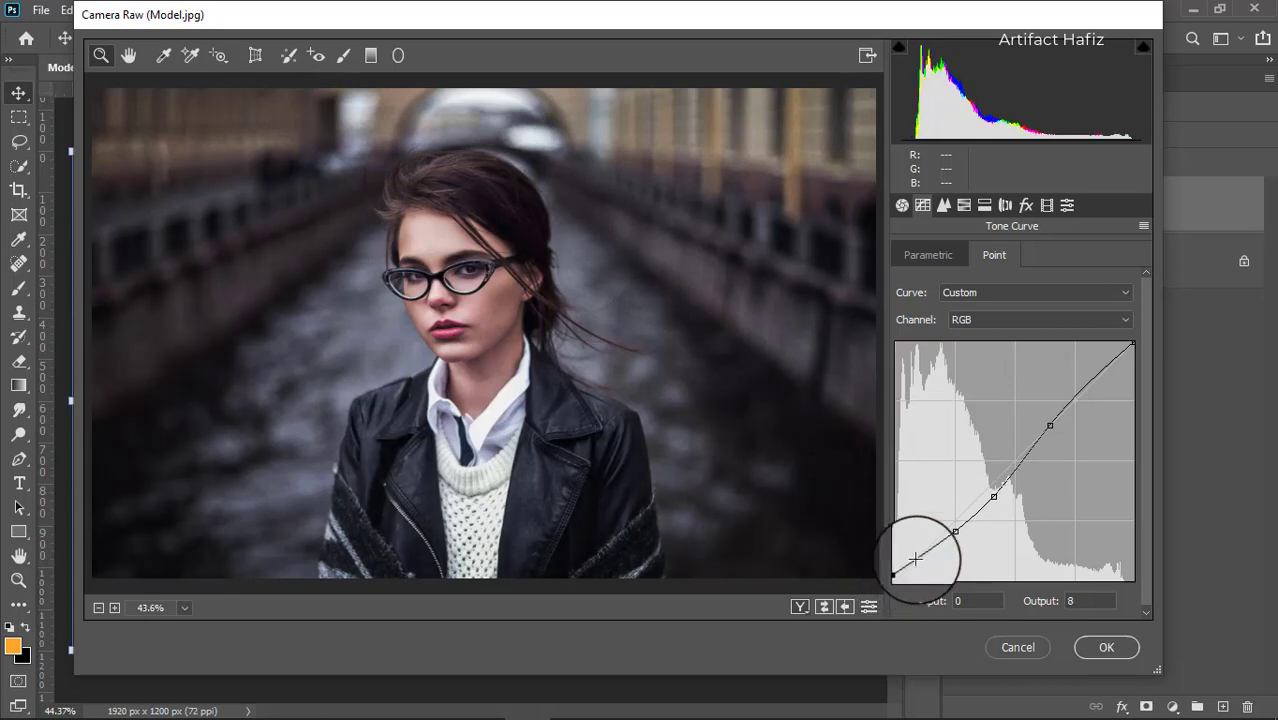
drag(994, 490, 990, 491)
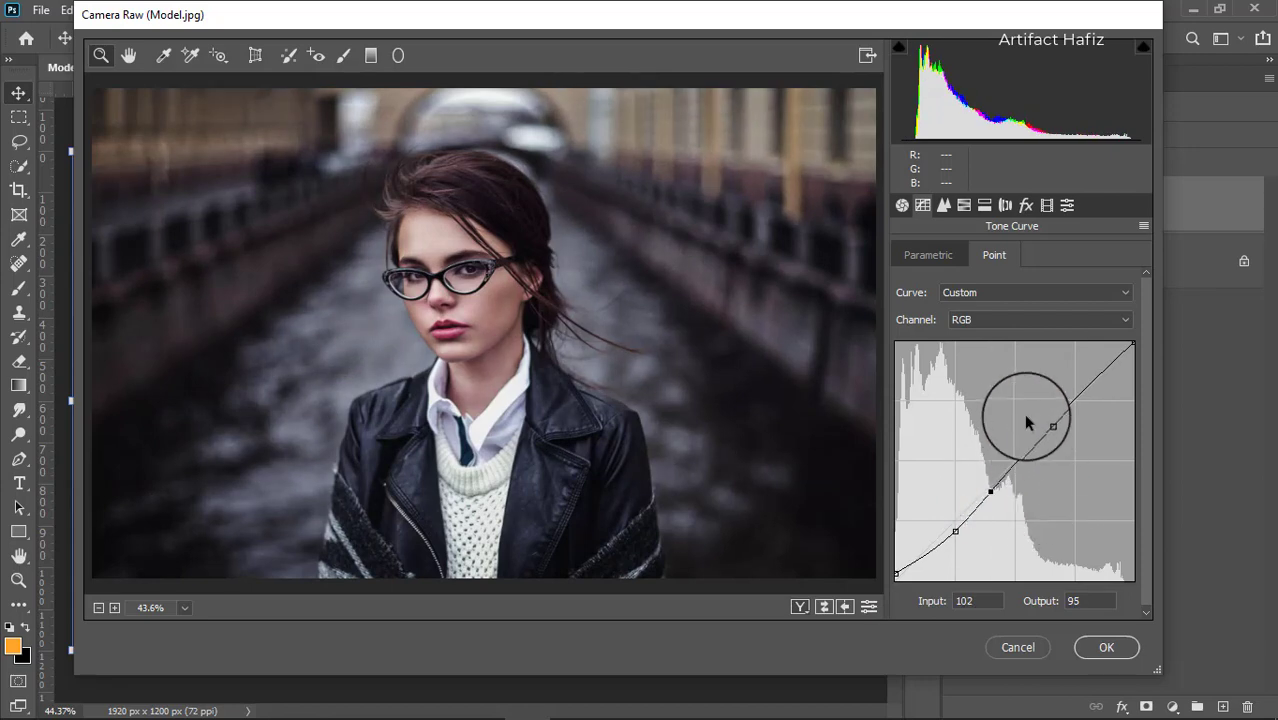
On the Blue channel curve, raise the black point to output 14 and add points at about 61/64 and 123/125
click(995, 319)
click(975, 377)
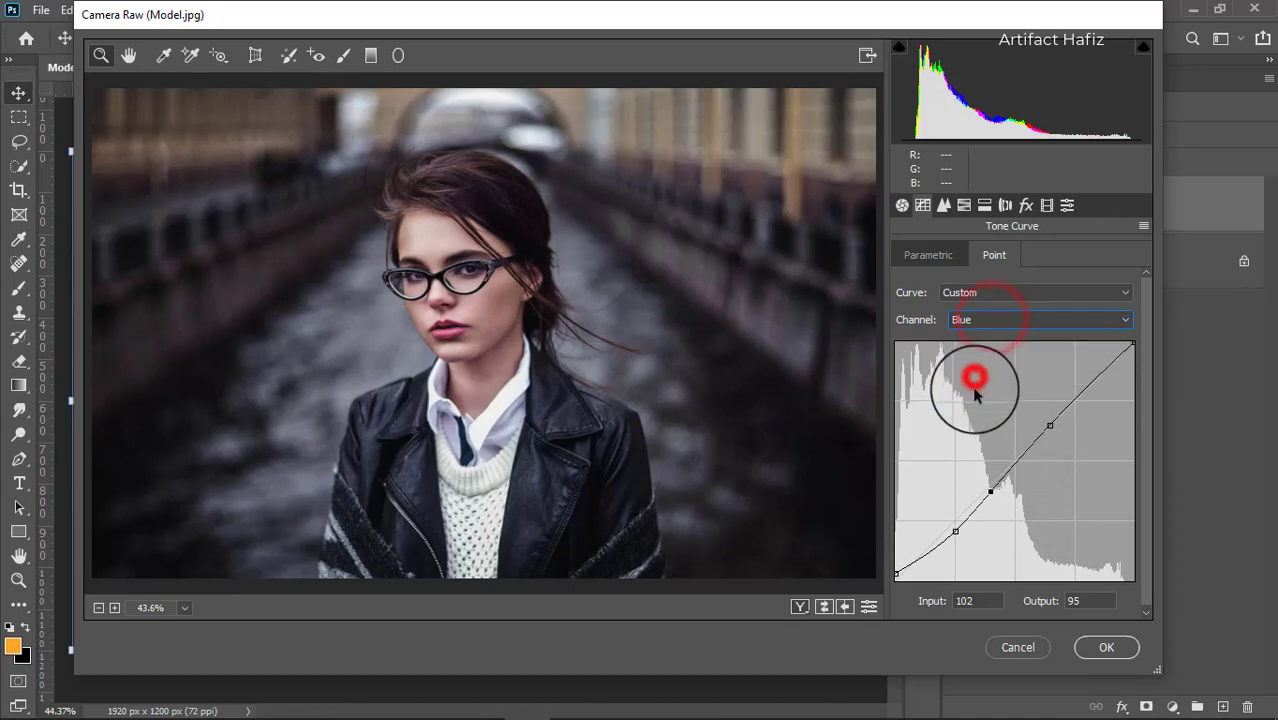
drag(894, 579, 884, 567)
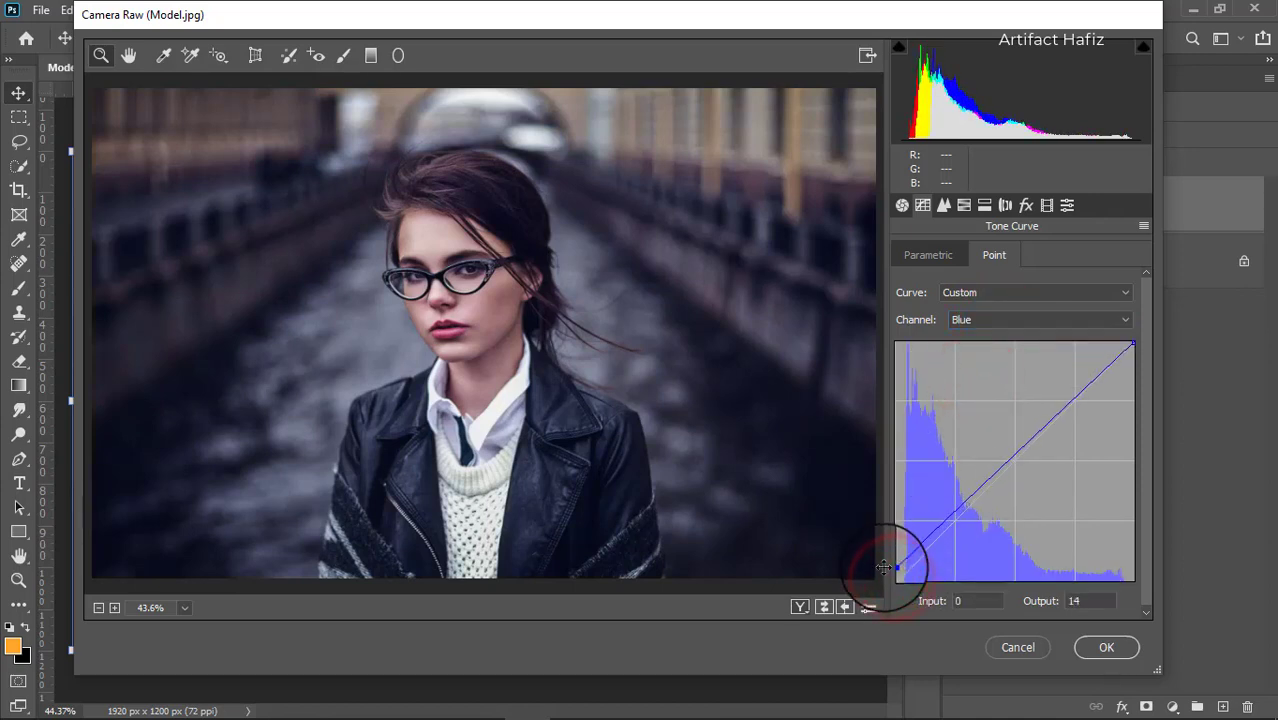
click(951, 517)
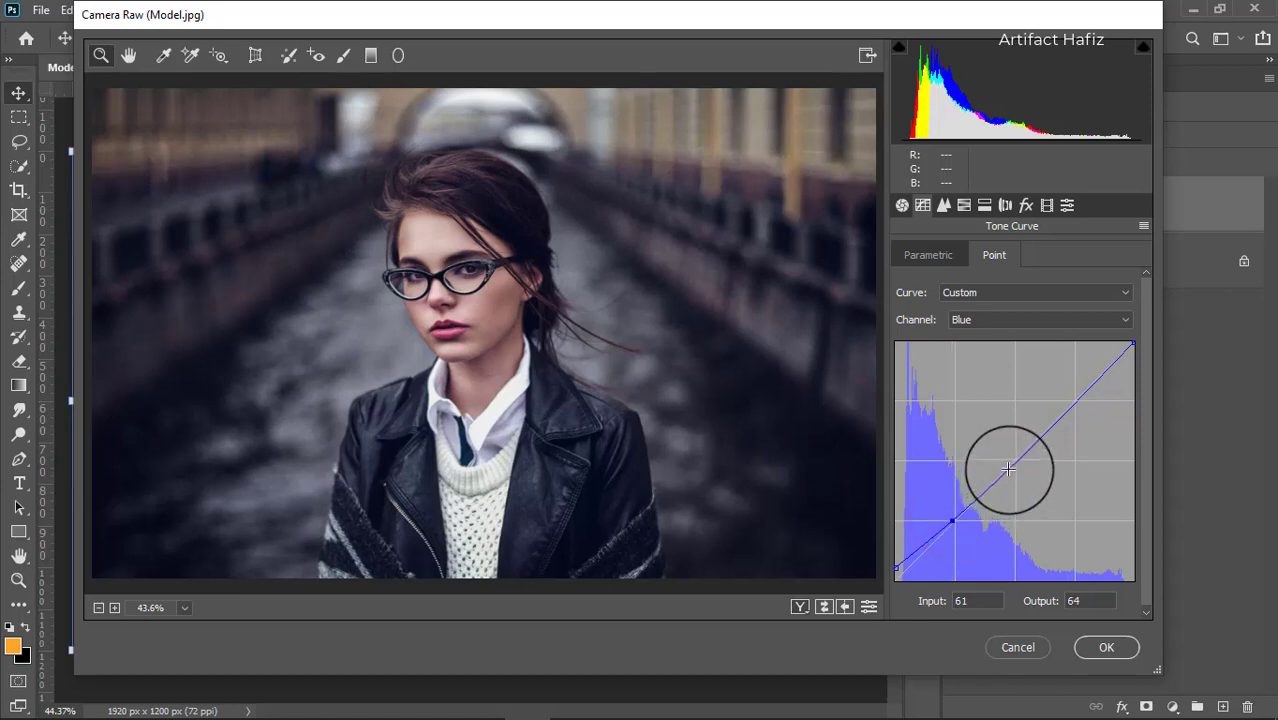
click(1008, 463)
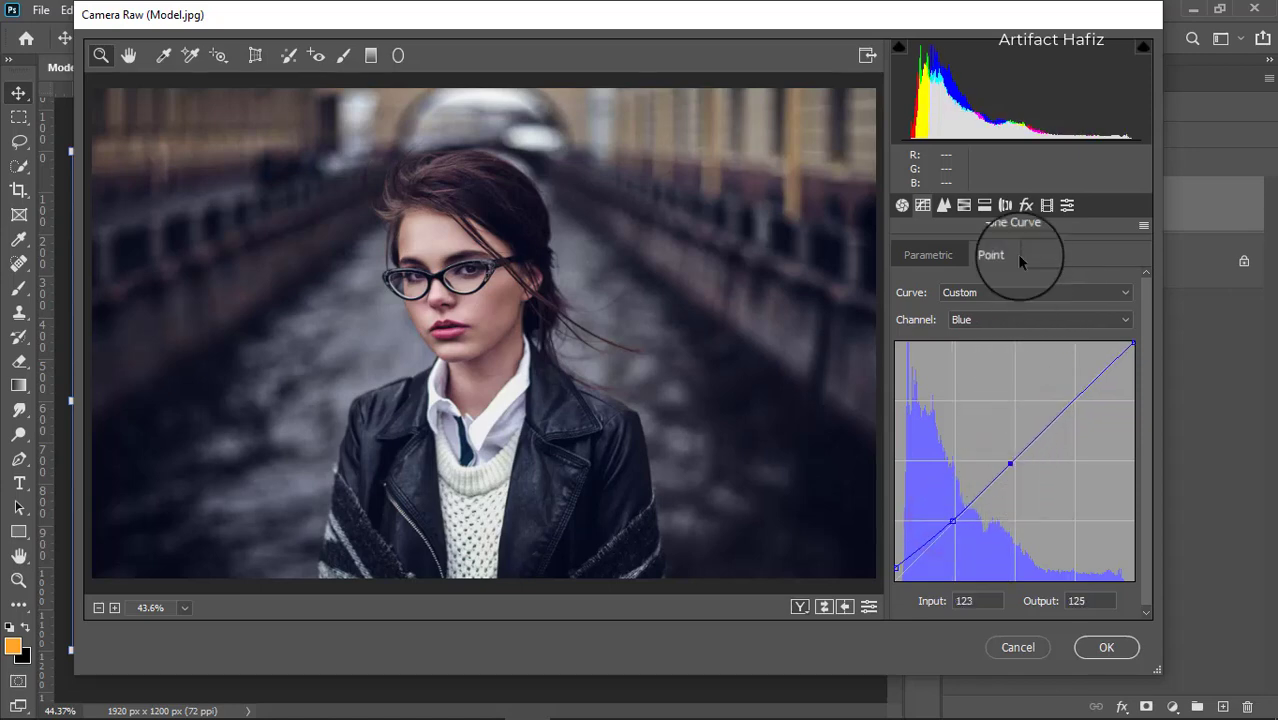
Split-tone the shadows with Hue 275 and Saturation 12
click(984, 205)
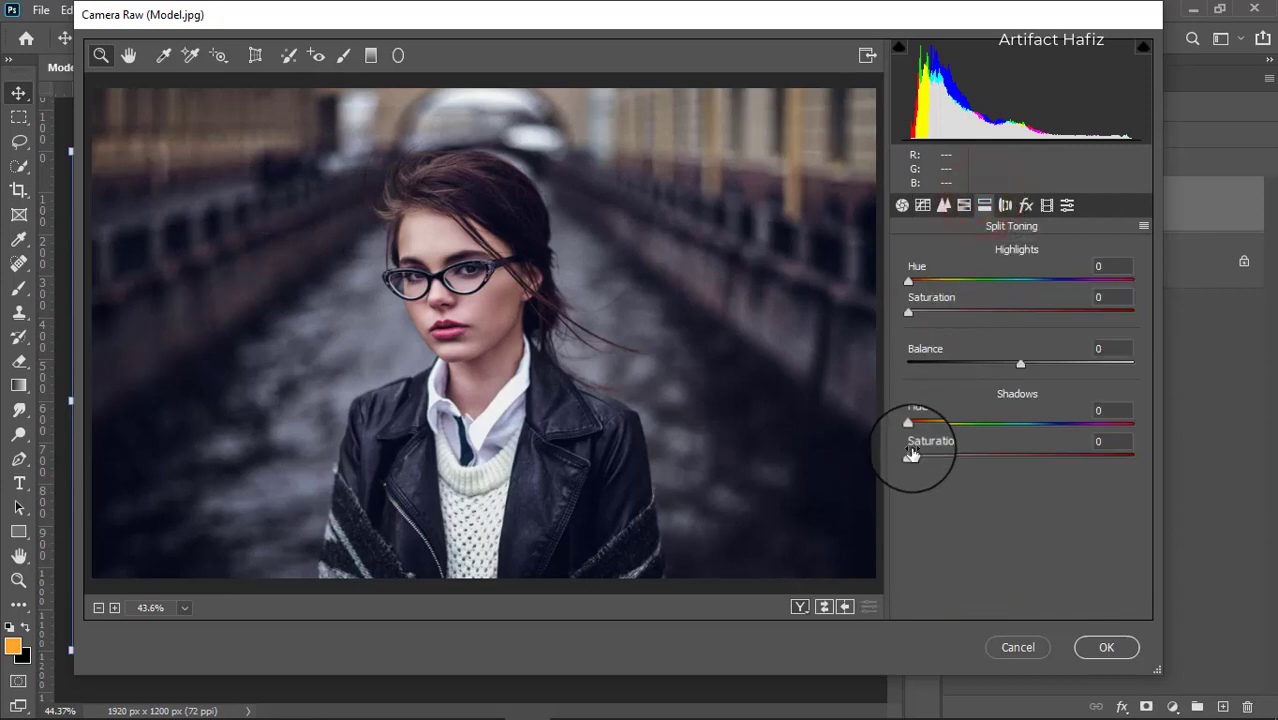
drag(911, 455, 1015, 455)
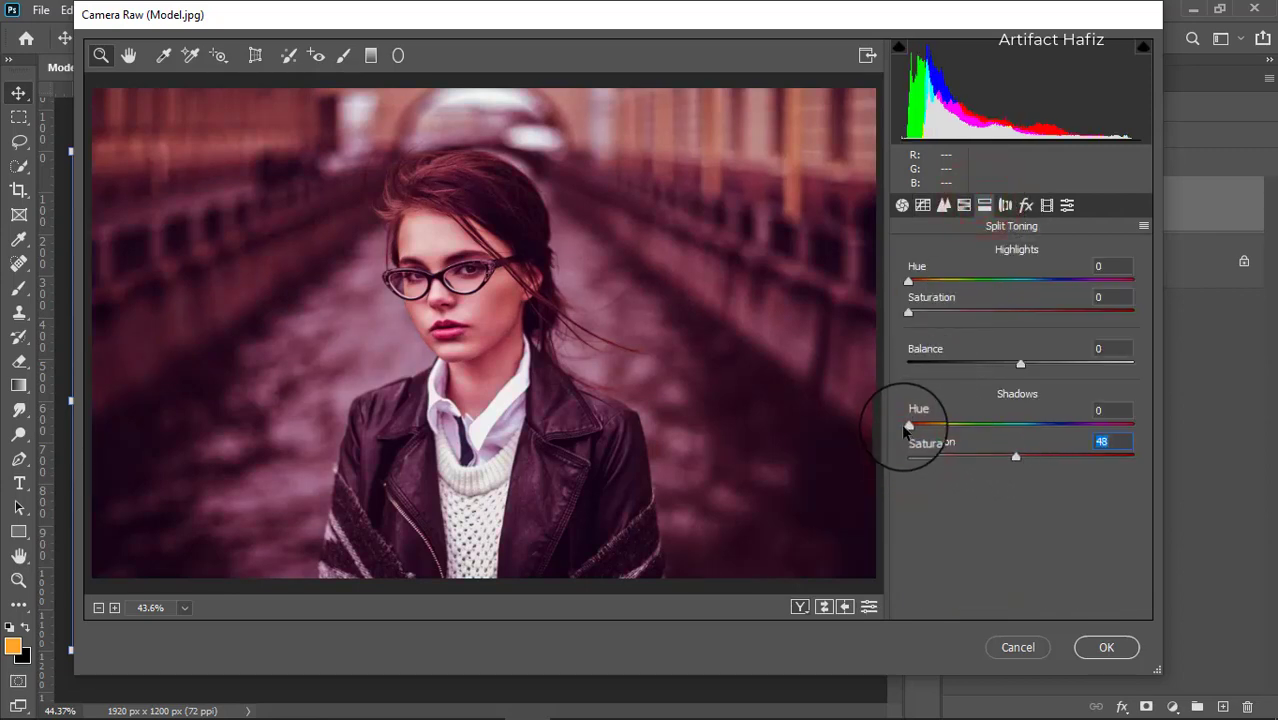
drag(908, 425, 1080, 428)
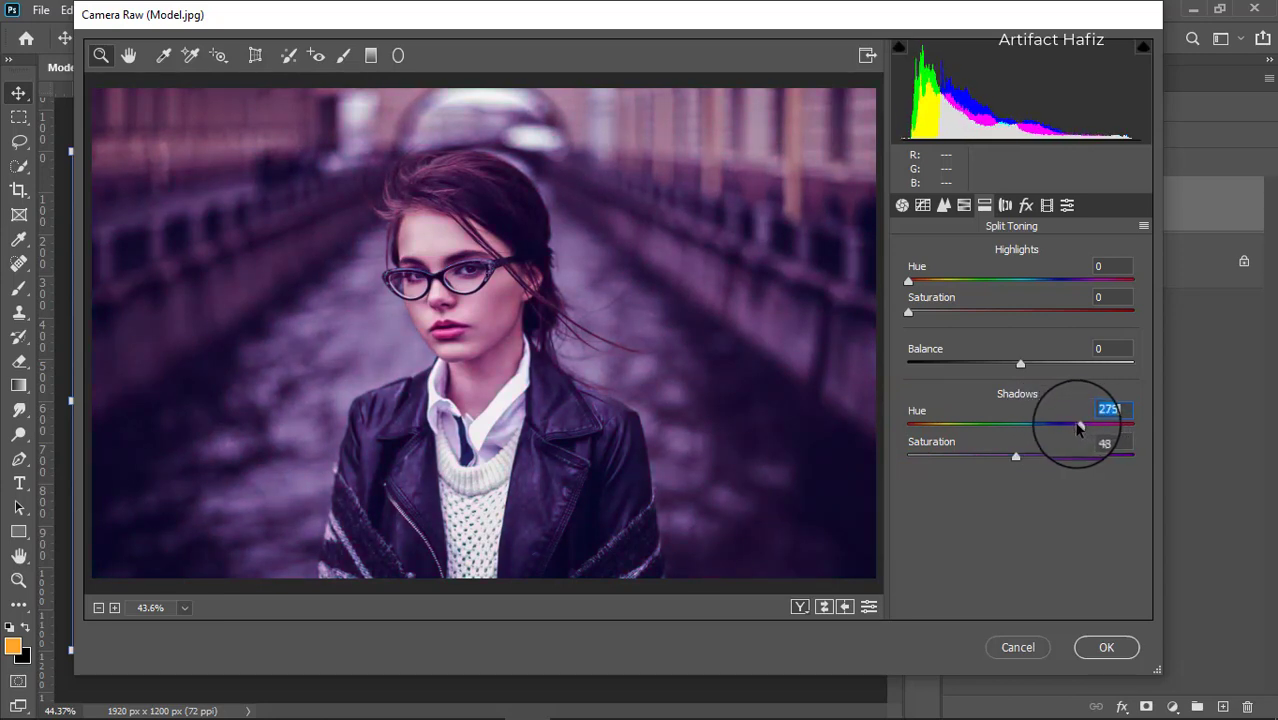
drag(1016, 456, 936, 470)
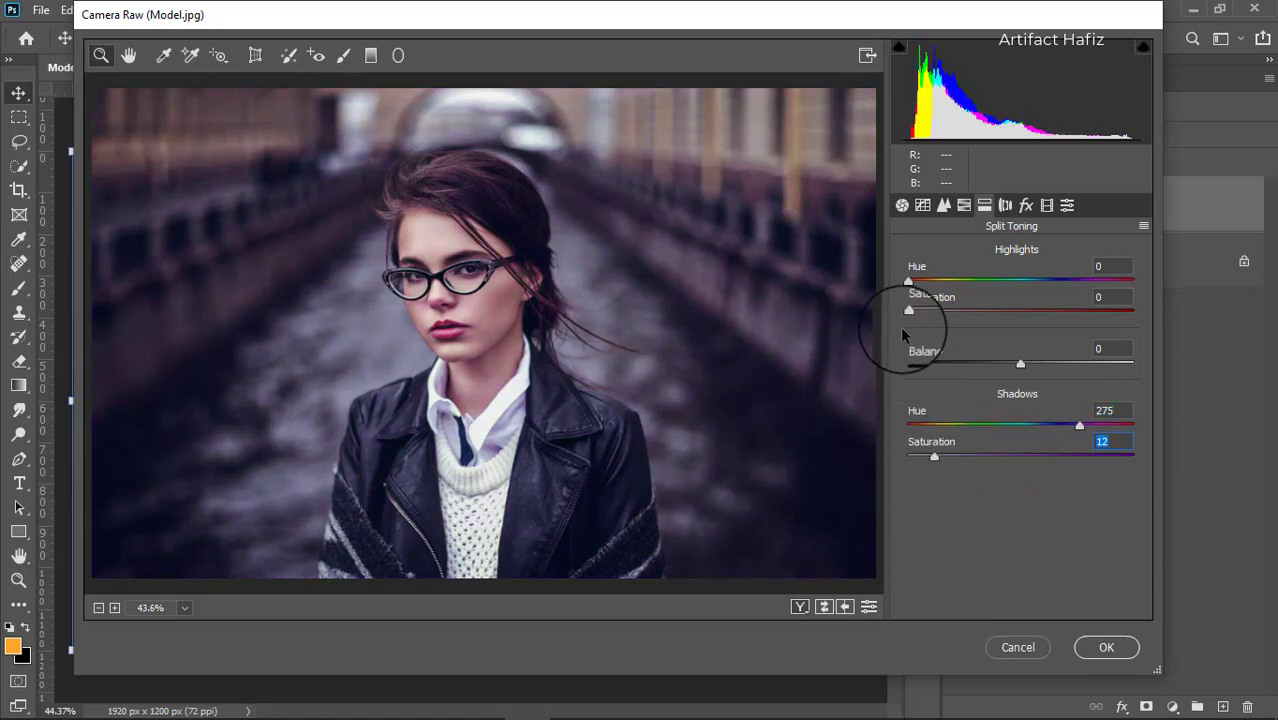
Split-tone the highlights with Hue 60 and Saturation 14
drag(908, 313, 1049, 312)
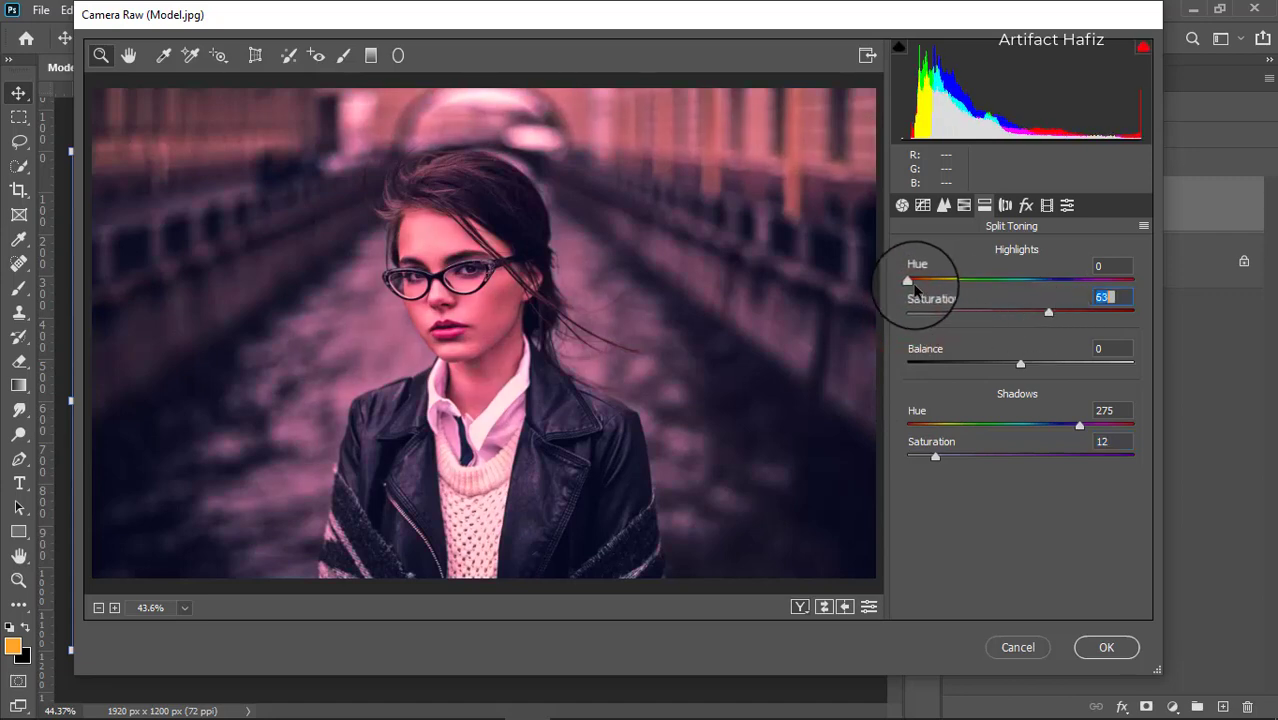
click(908, 280)
drag(908, 283, 946, 285)
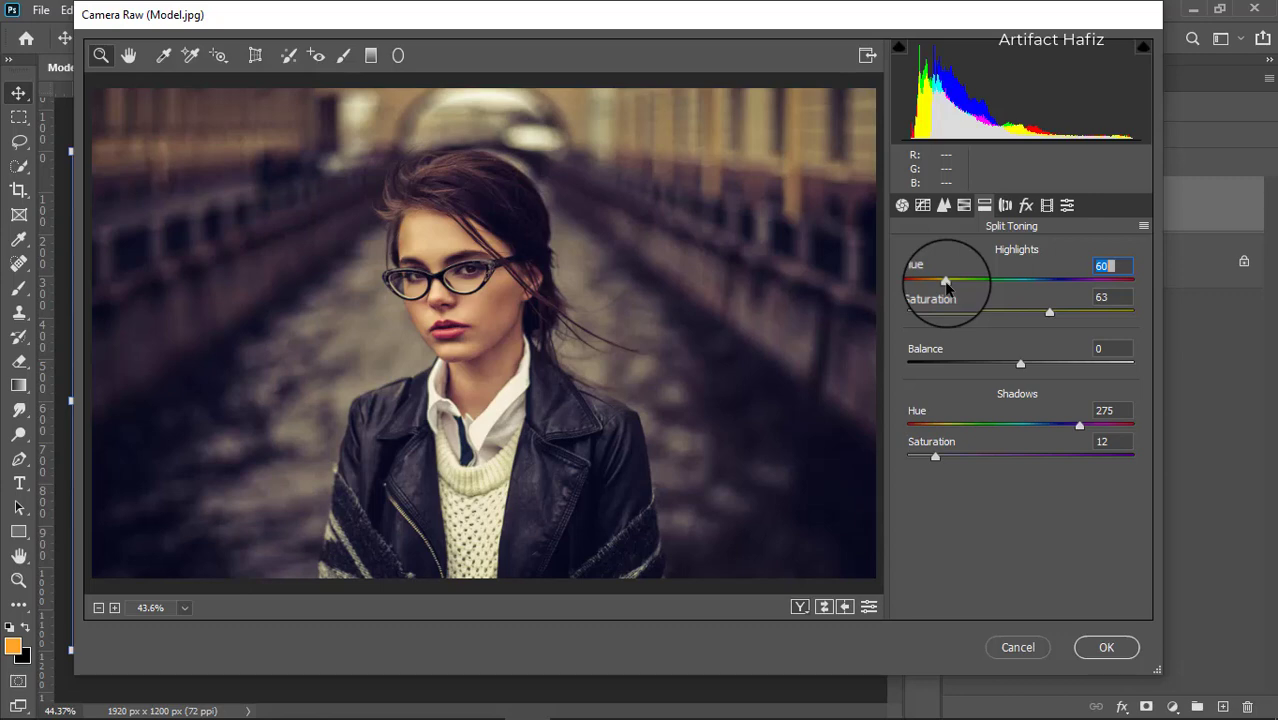
click(946, 285)
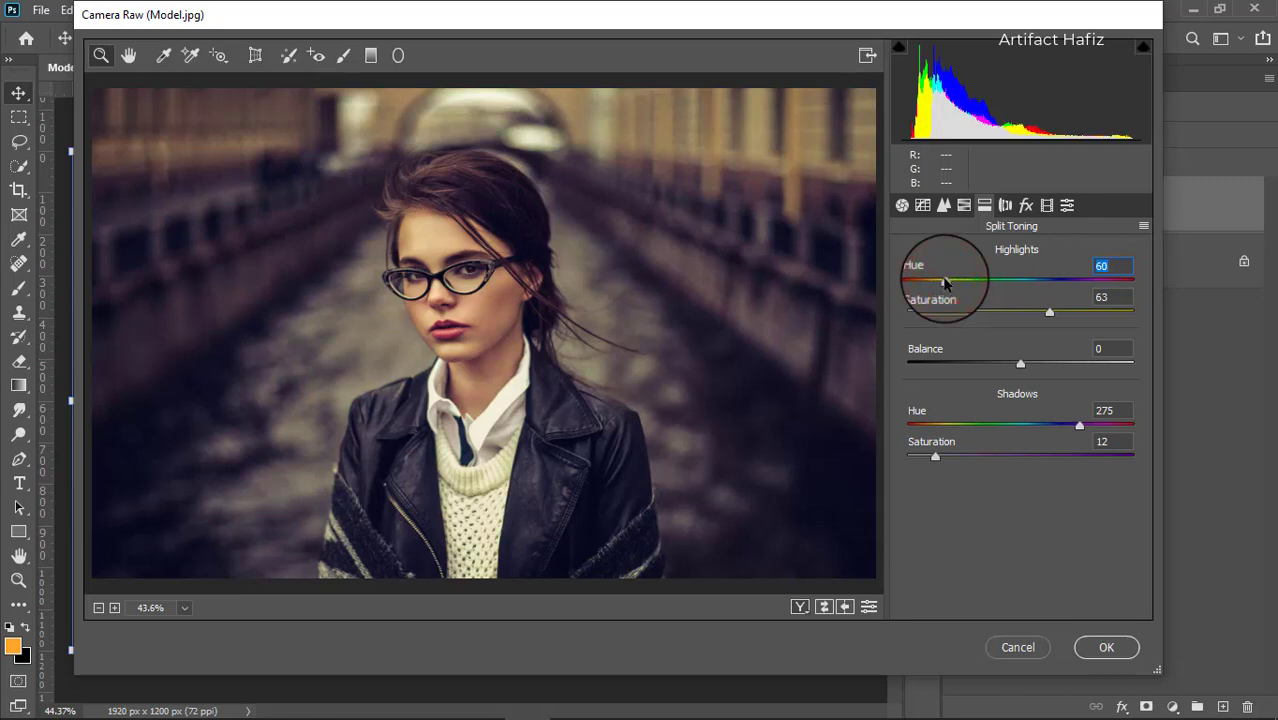
drag(1049, 312, 940, 314)
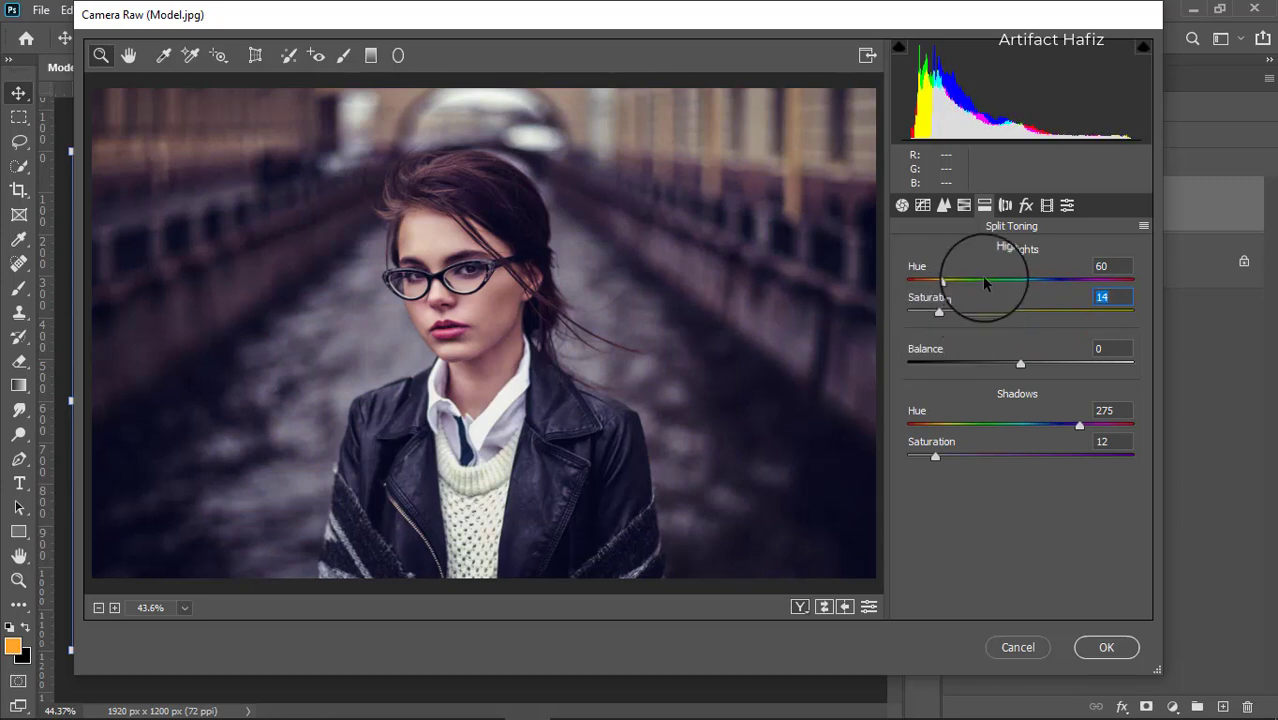
Add a post-crop vignette with Amount -18 and Roundness +100
click(1026, 206)
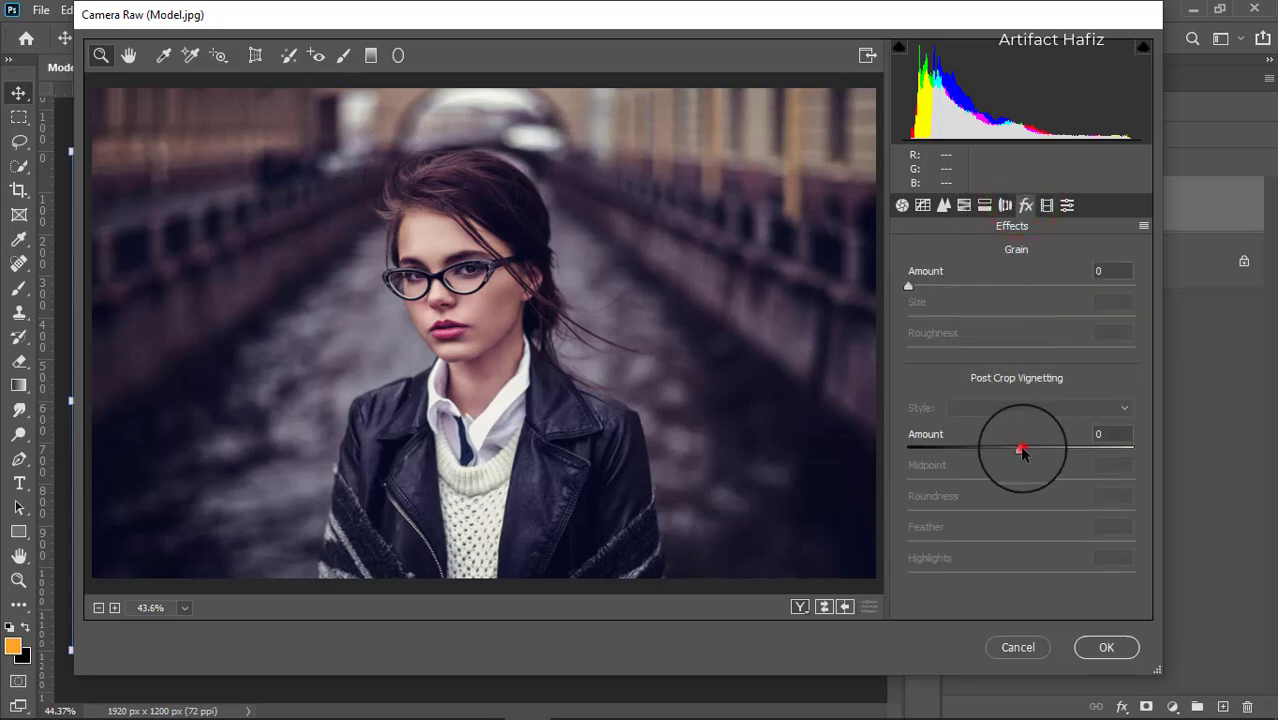
drag(1021, 452, 1002, 453)
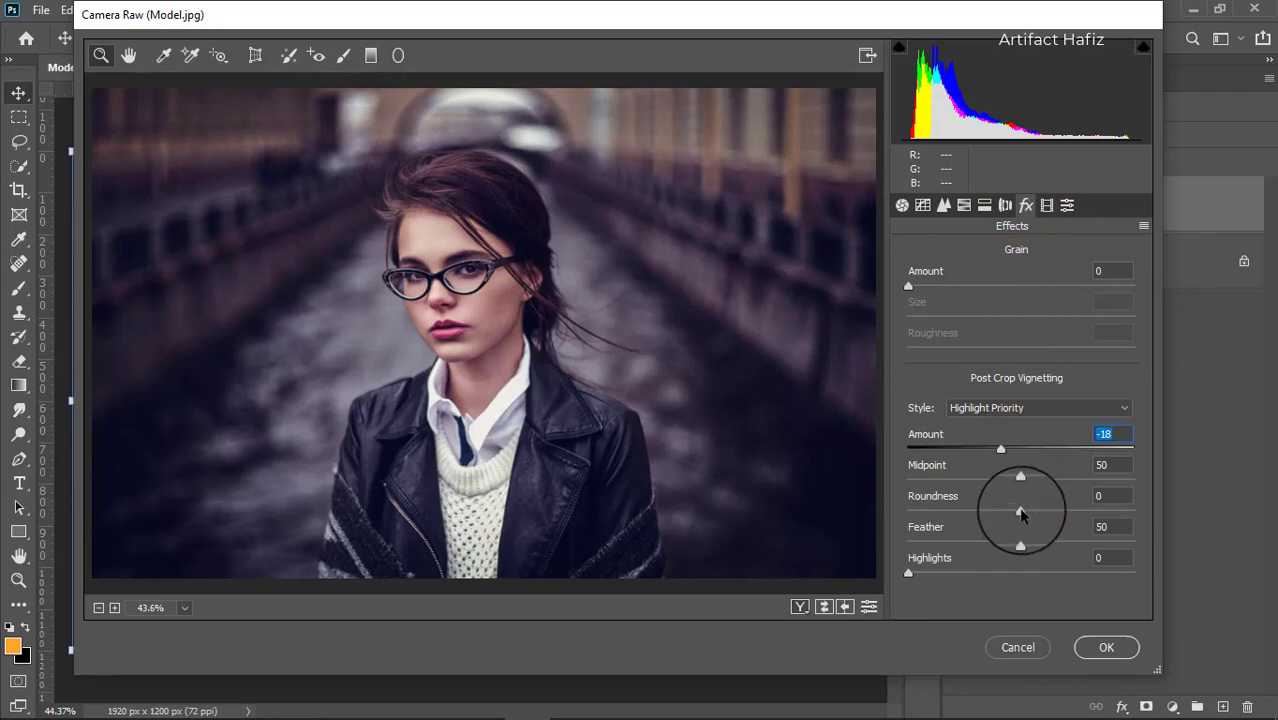
drag(1021, 512, 1159, 513)
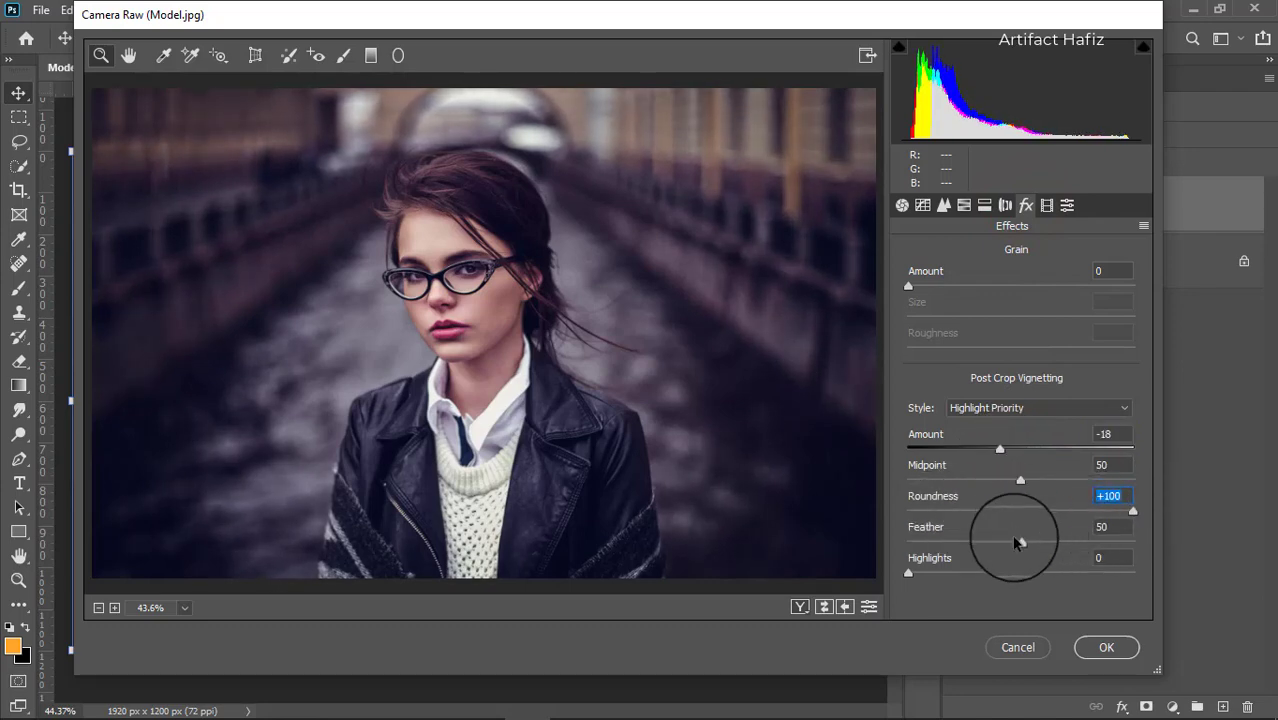
Soften the post-crop vignette by setting its Feather to 80 and its Amount to -13
drag(1018, 543, 1083, 535)
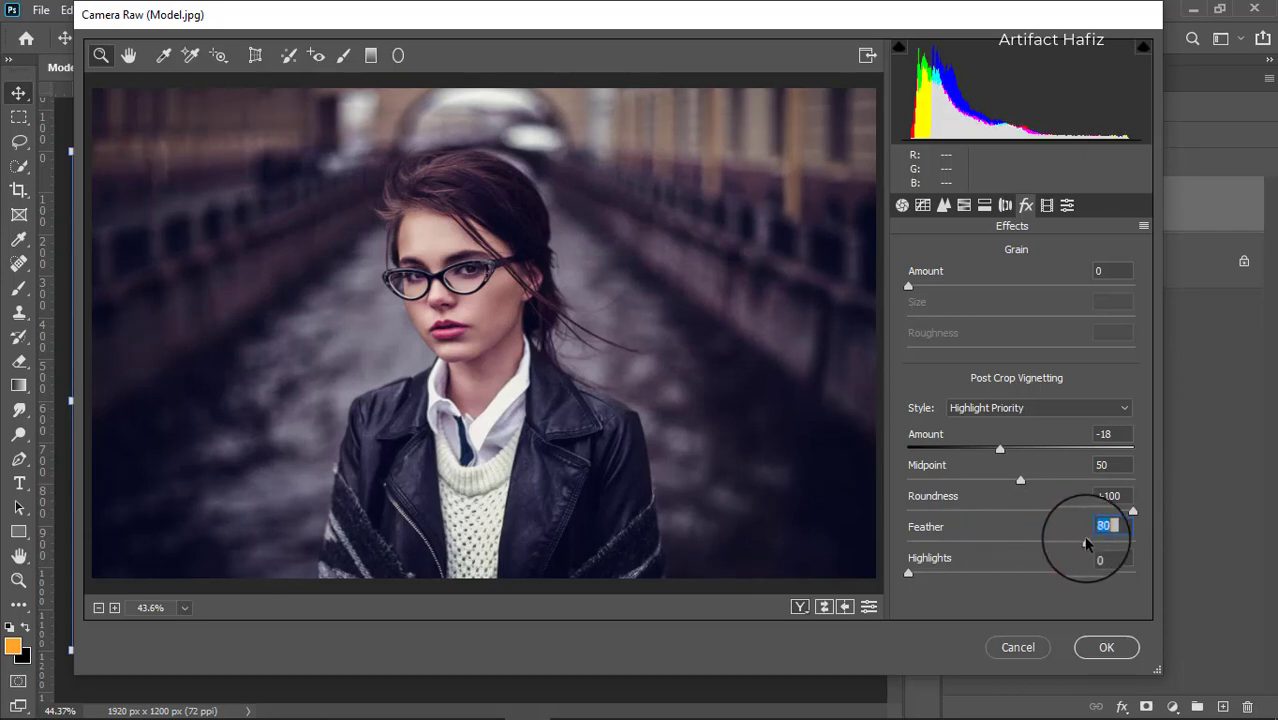
click(1000, 449)
drag(1002, 452, 1010, 452)
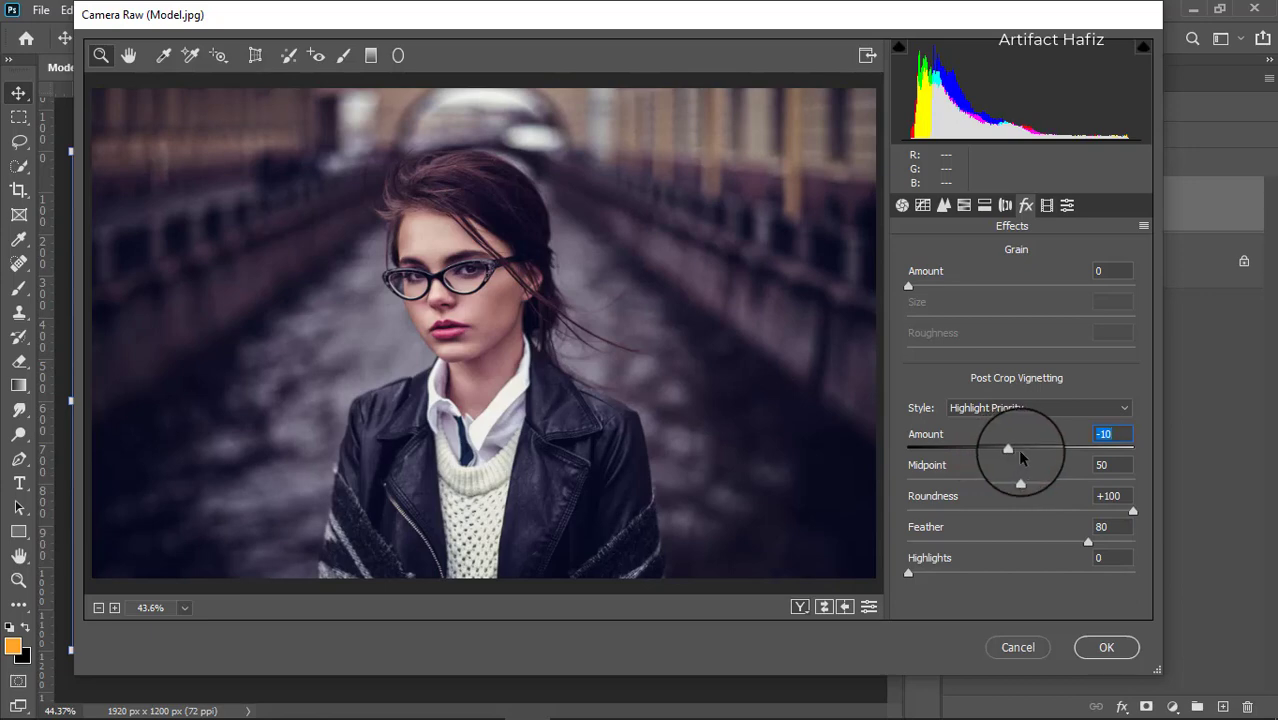
mouse_move(1014, 449)
mouse_down()
mouse_move(994, 449)
mouse_move(1006, 452)
mouse_up()
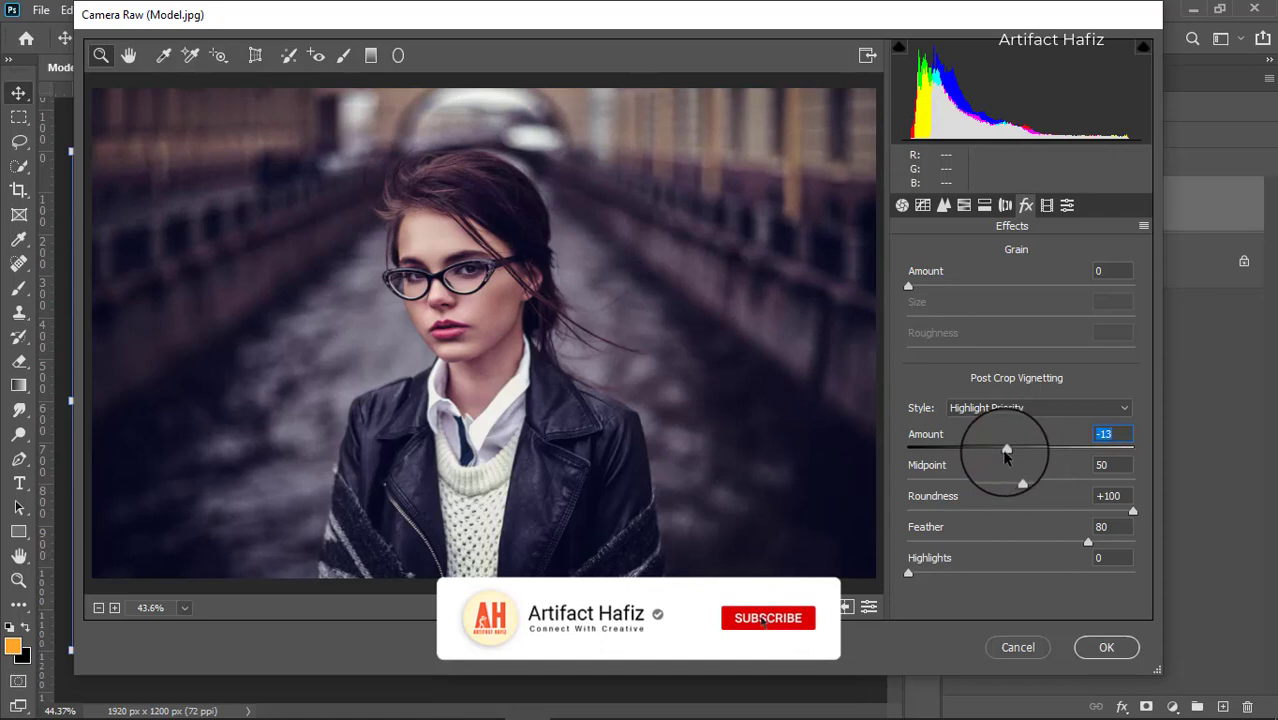
Calibrate the colors with Red Primary Hue -3 and Saturation -29, Green Primary Hue +35, and Blue Primary Hue -42 and Saturation -16
click(1046, 205)
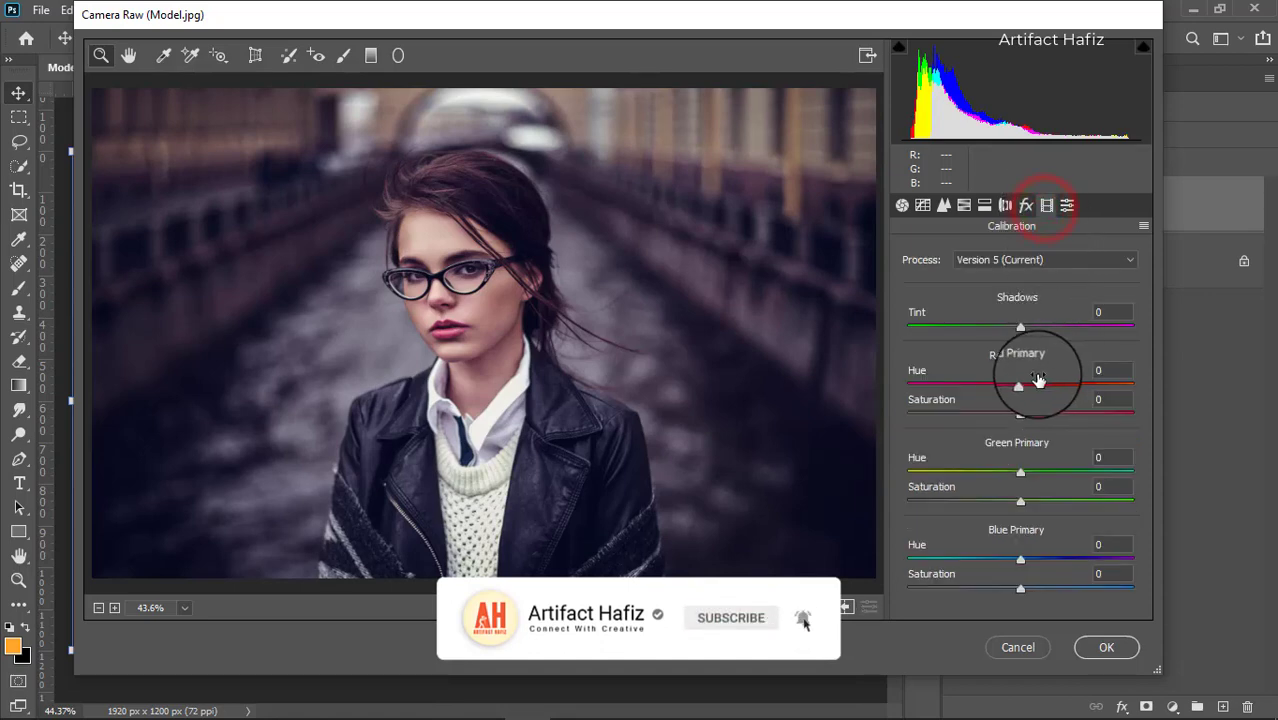
mouse_move(1019, 385)
mouse_down()
mouse_move(1036, 387)
mouse_move(982, 390)
mouse_move(1040, 395)
mouse_move(1017, 393)
mouse_move(1018, 416)
mouse_move(988, 421)
mouse_up()
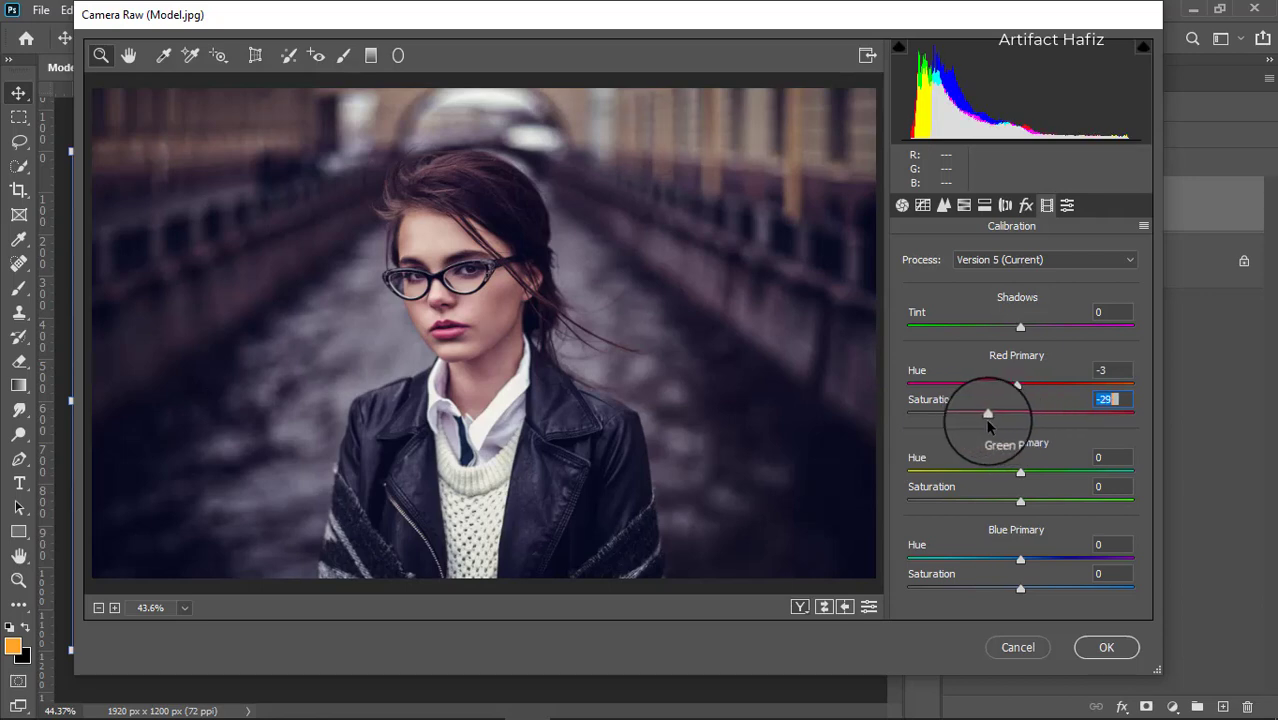
drag(1020, 471, 1058, 470)
drag(1020, 560, 1021, 595)
drag(1021, 591, 1004, 593)
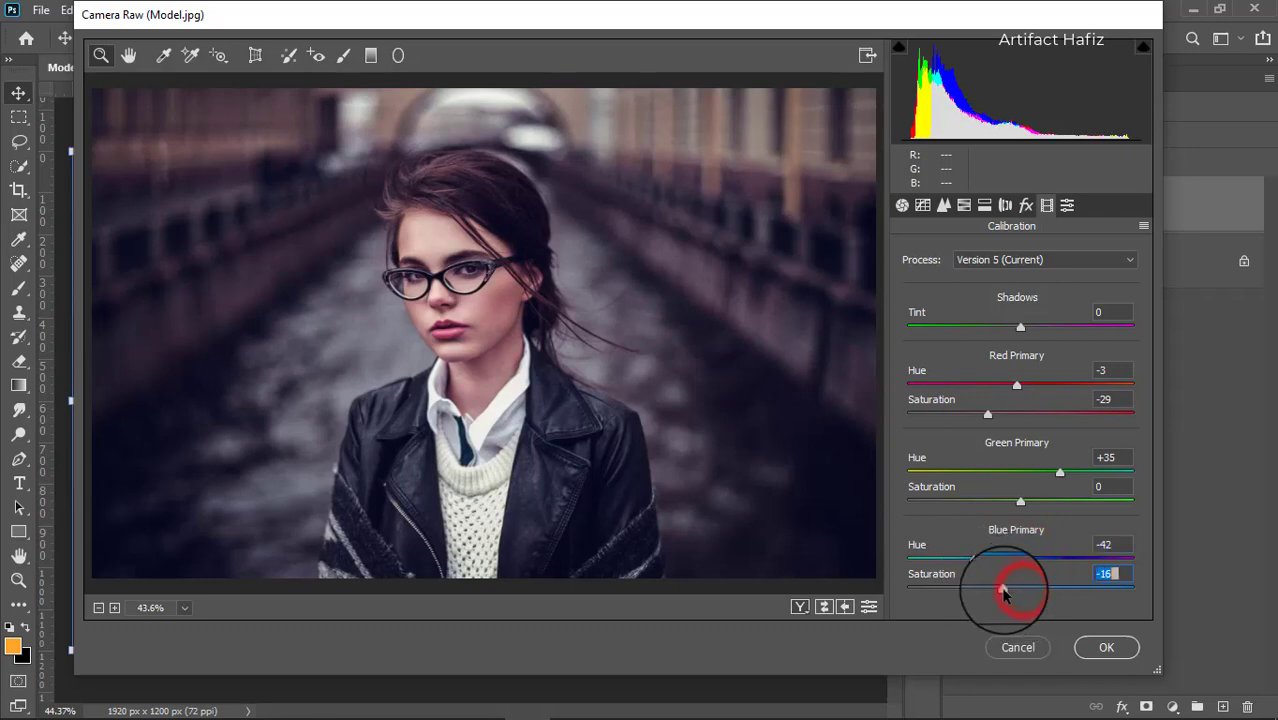
Lower the basic Exposure to -0.15 and apply the Camera Raw filter to the layer
click(903, 206)
drag(1014, 416, 1014, 420)
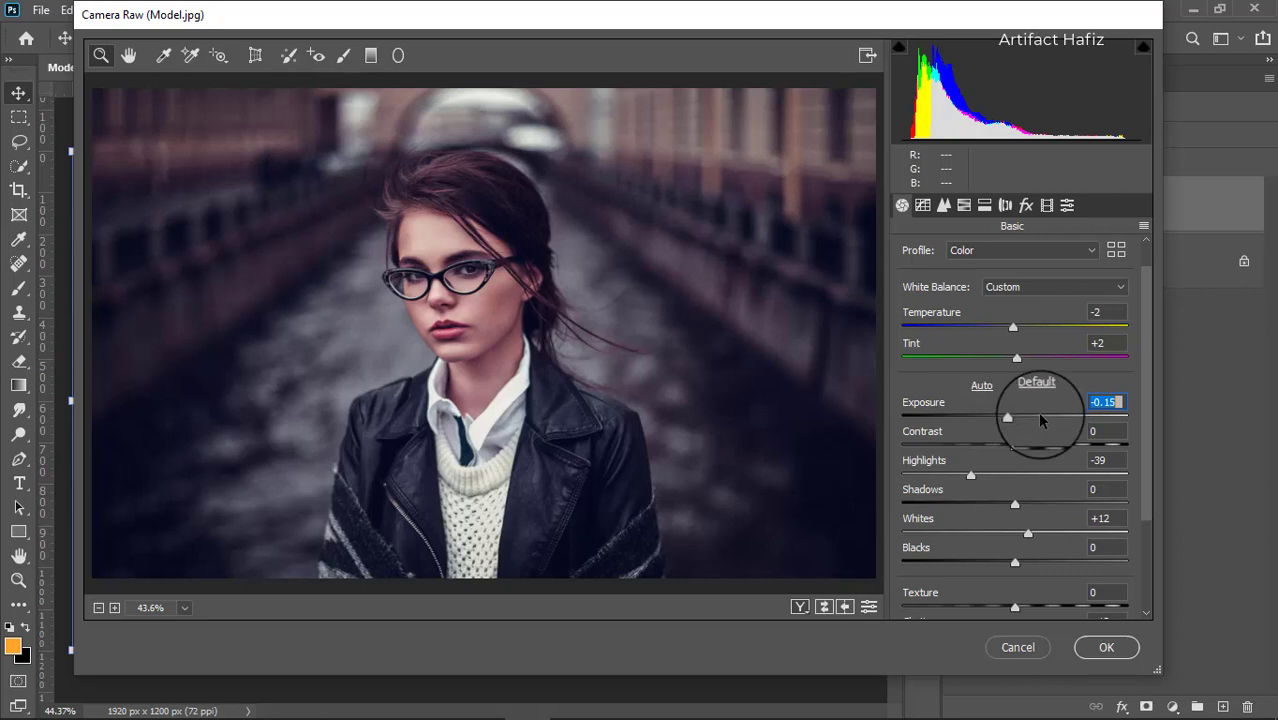
click(1106, 647)
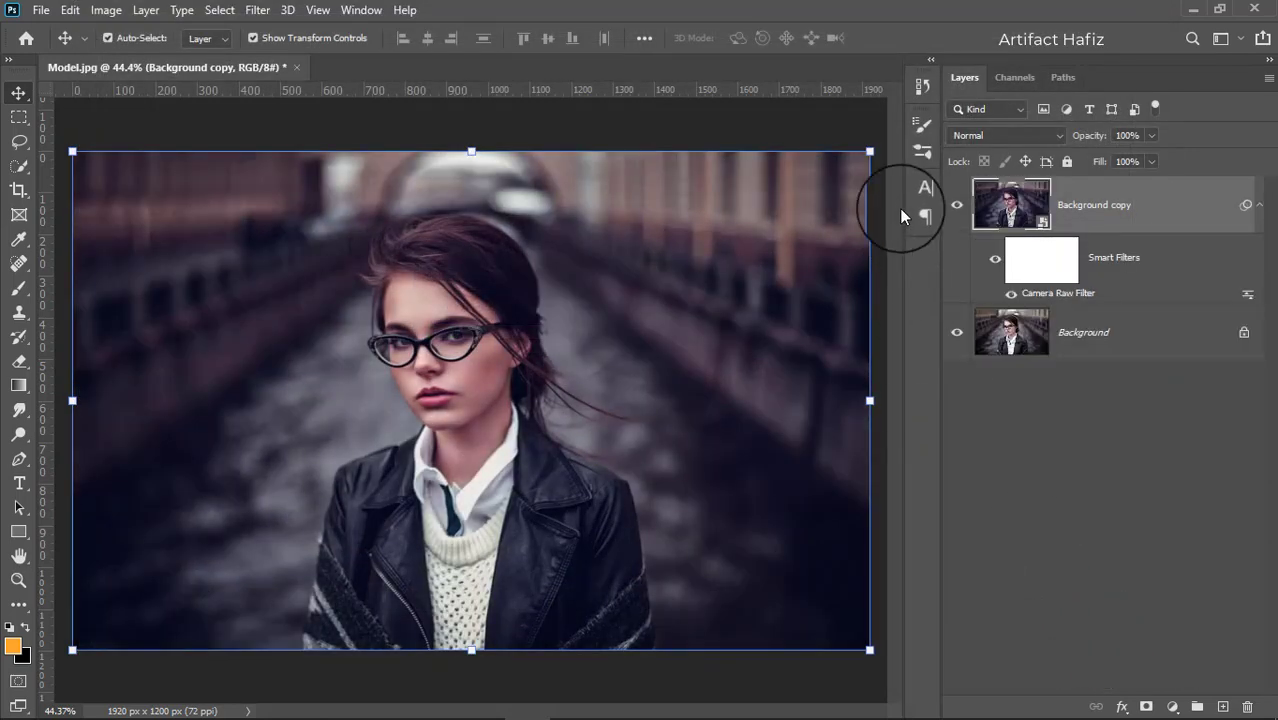
Compare the graded portrait with the original by toggling the visibility of the Background copy layer
click(957, 207)
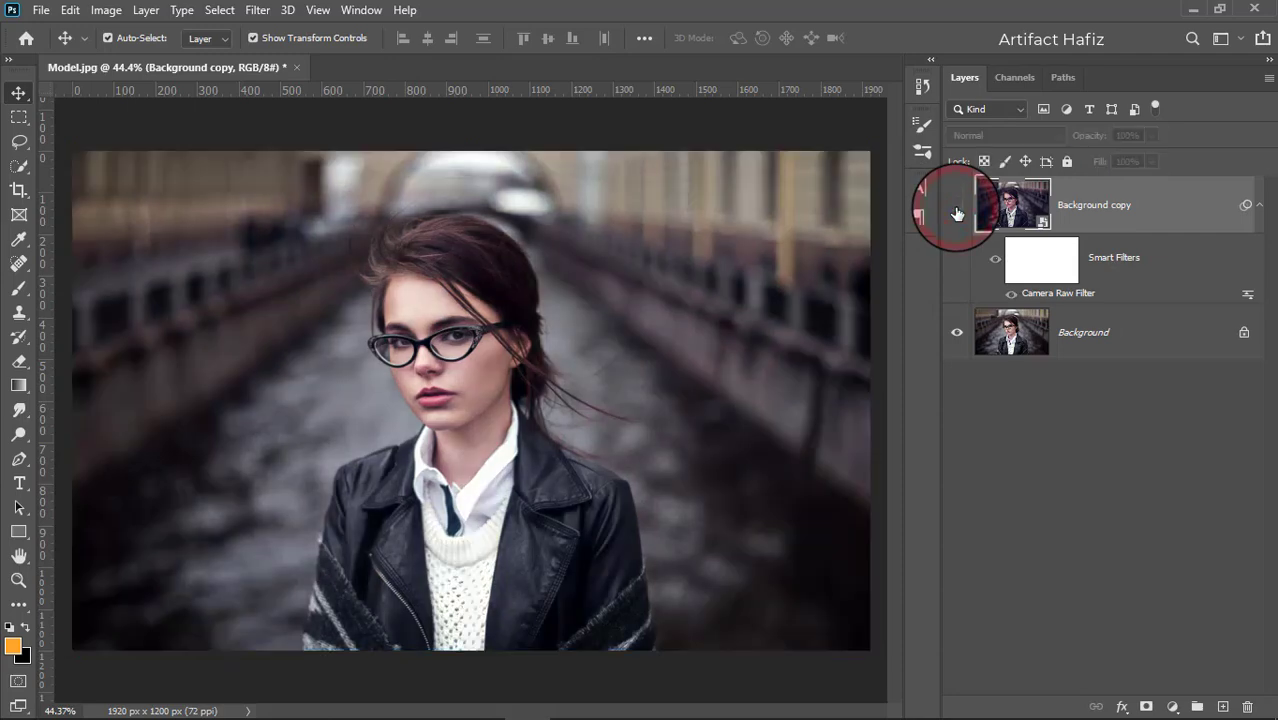
click(957, 207)
click(957, 210)
click(957, 207)
Add a Color Lookup adjustment layer above Background copy using the Crisp_Warm.look 3D LUT
click(1141, 207)
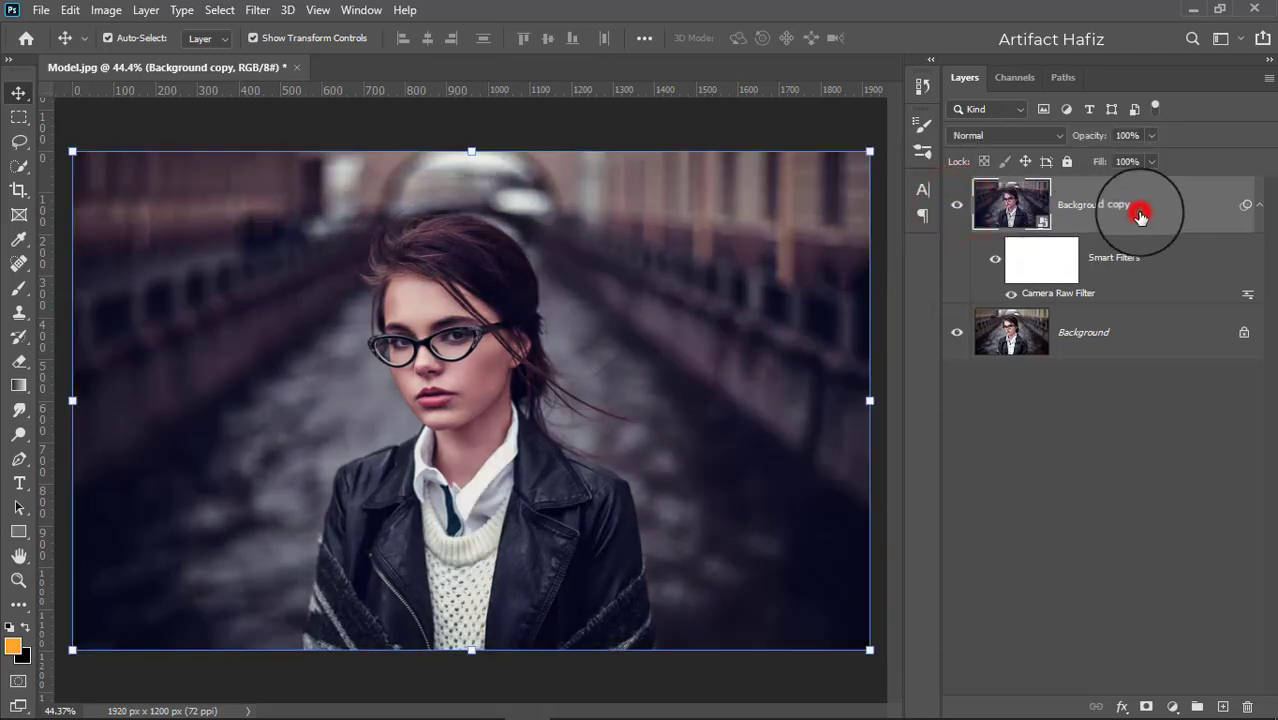
click(1172, 707)
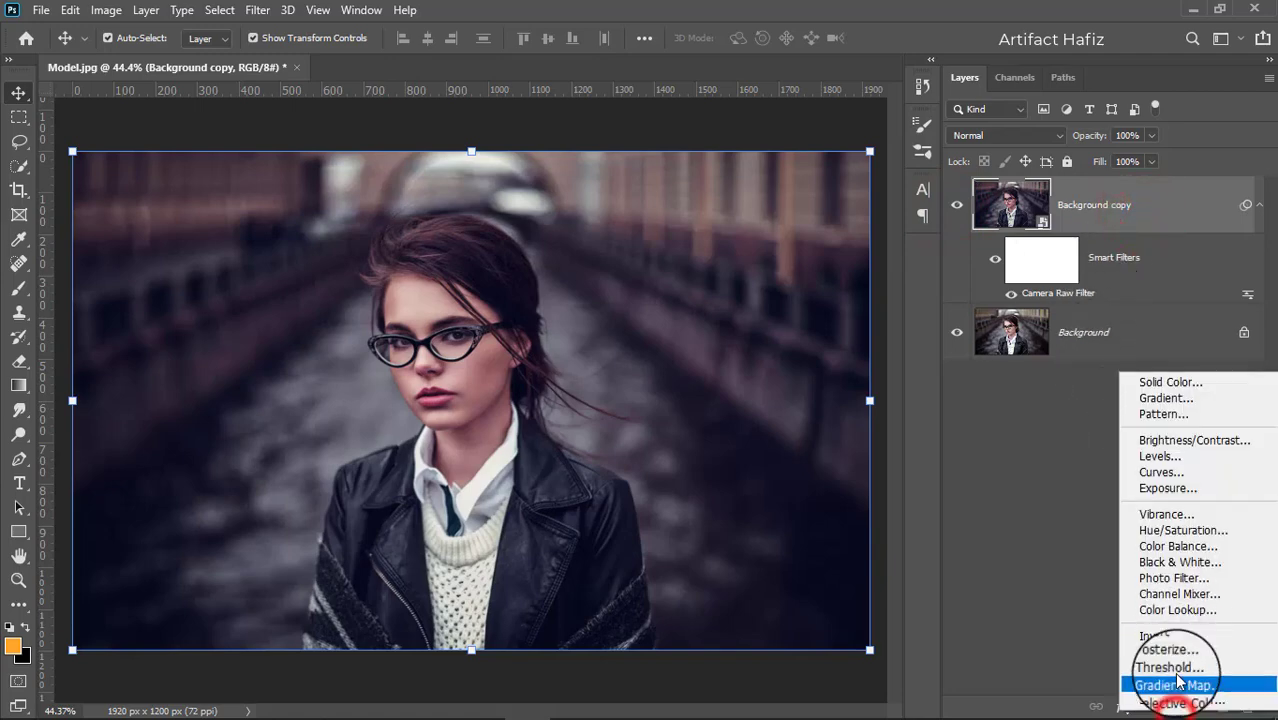
click(1173, 609)
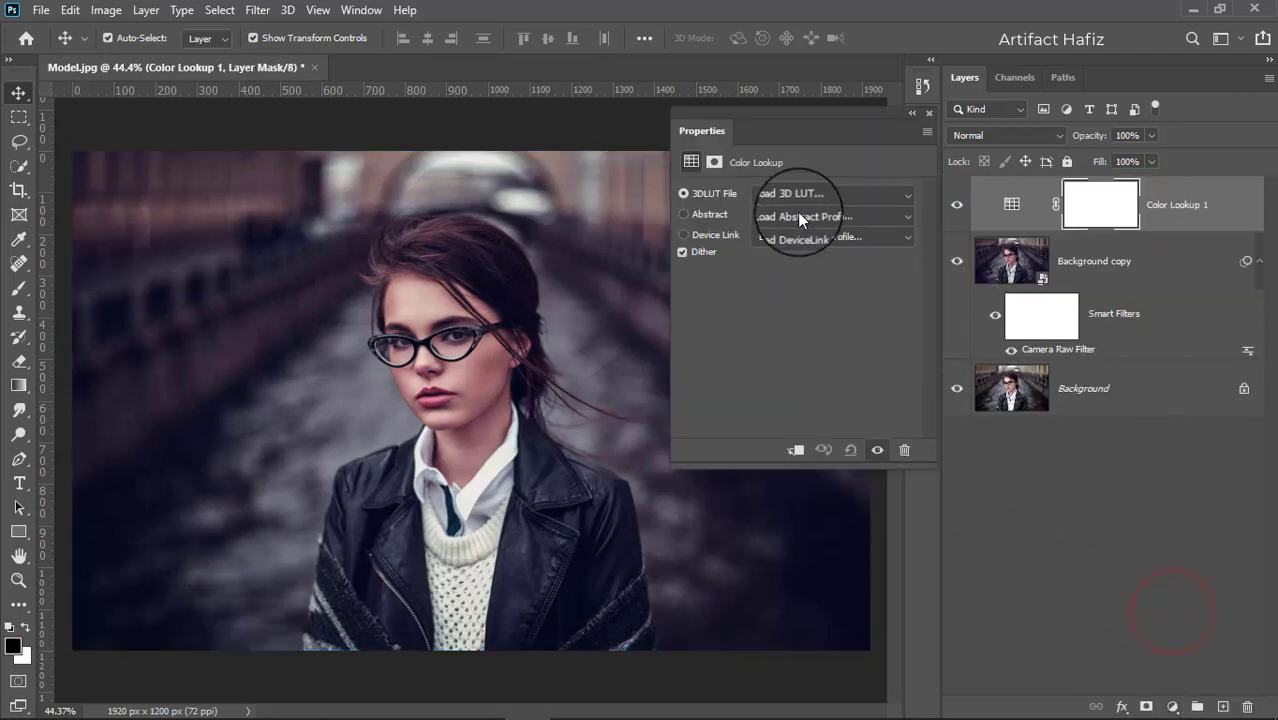
click(800, 193)
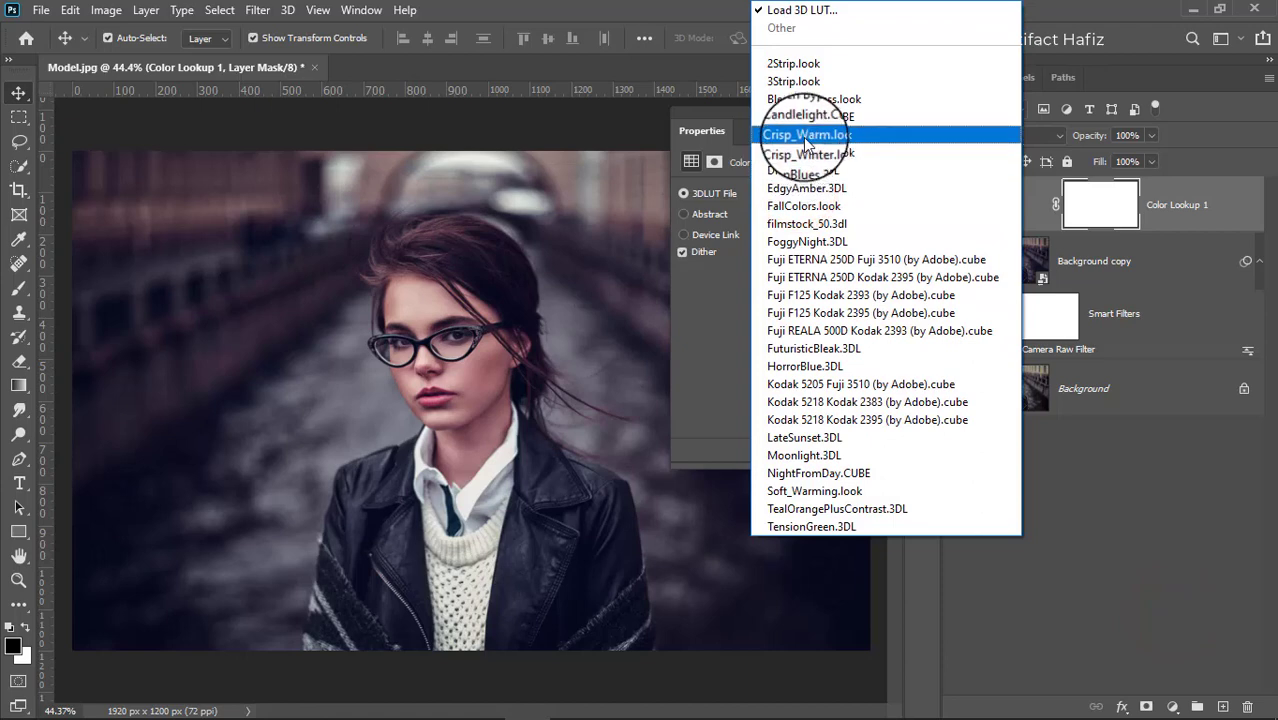
click(805, 136)
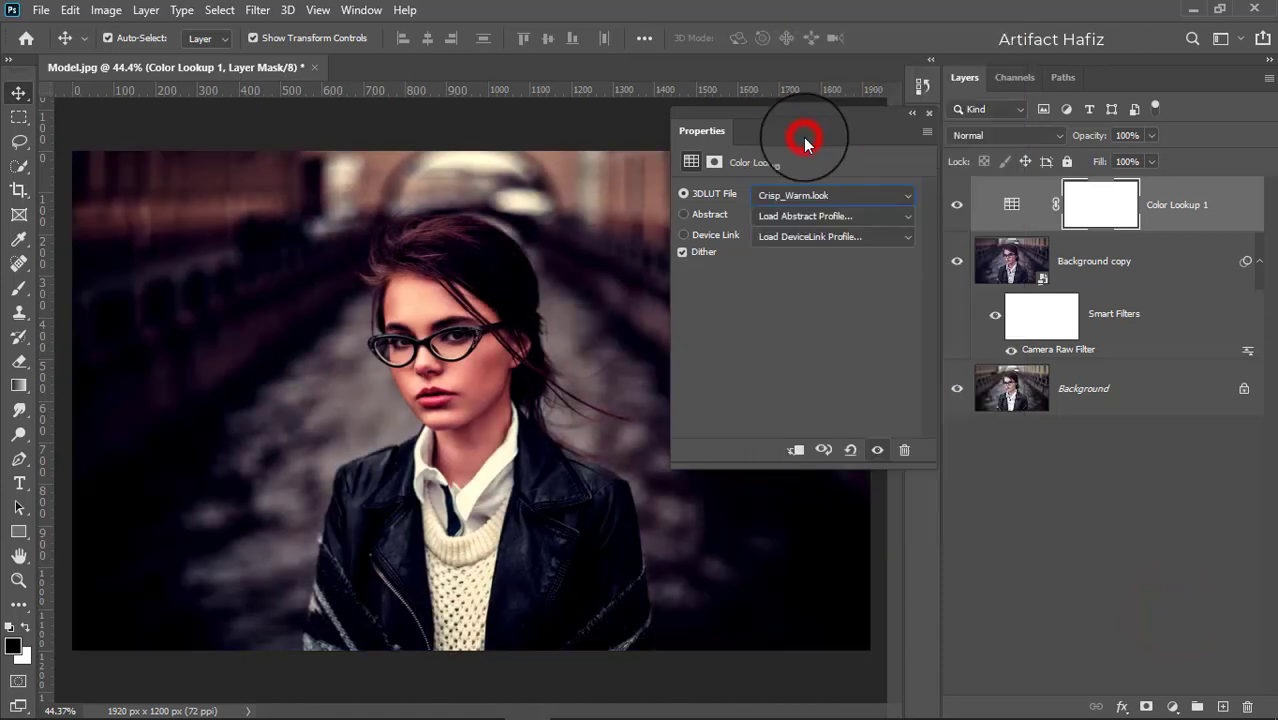
click(926, 115)
Reduce the opacity of the Crisp_Warm Color Lookup layer to 11%
click(1184, 204)
click(1152, 134)
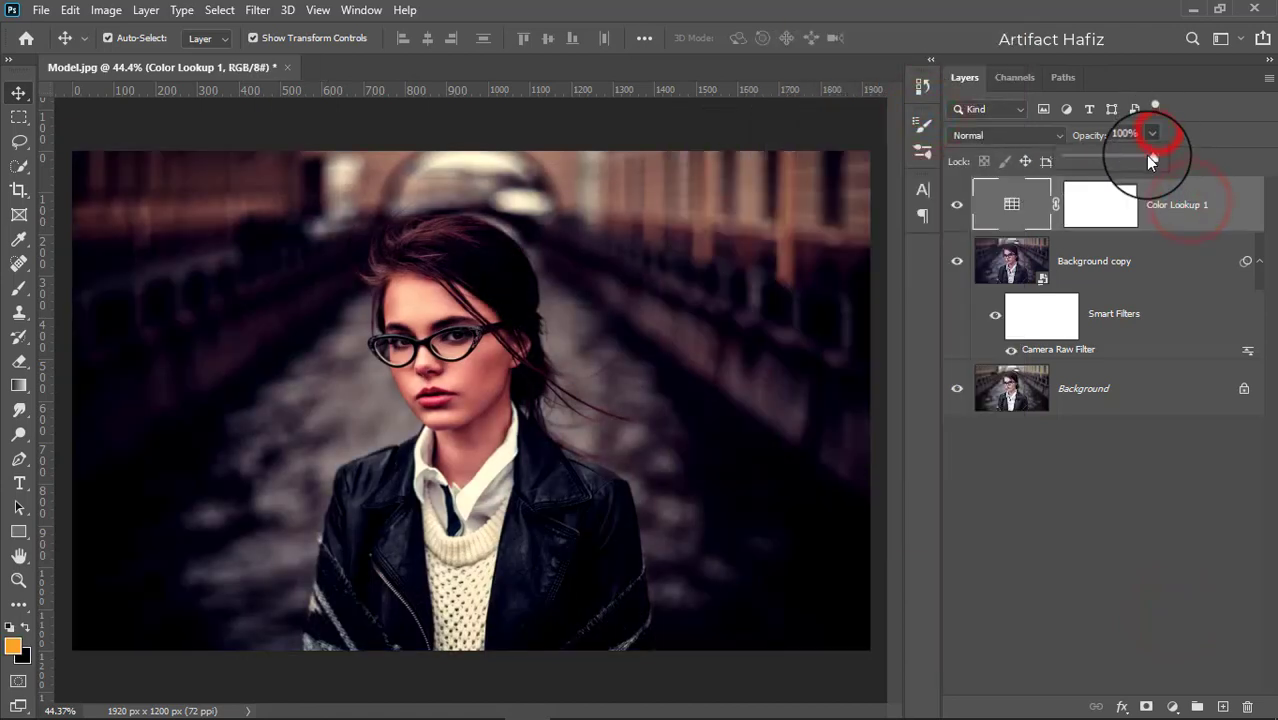
drag(1080, 158, 1074, 161)
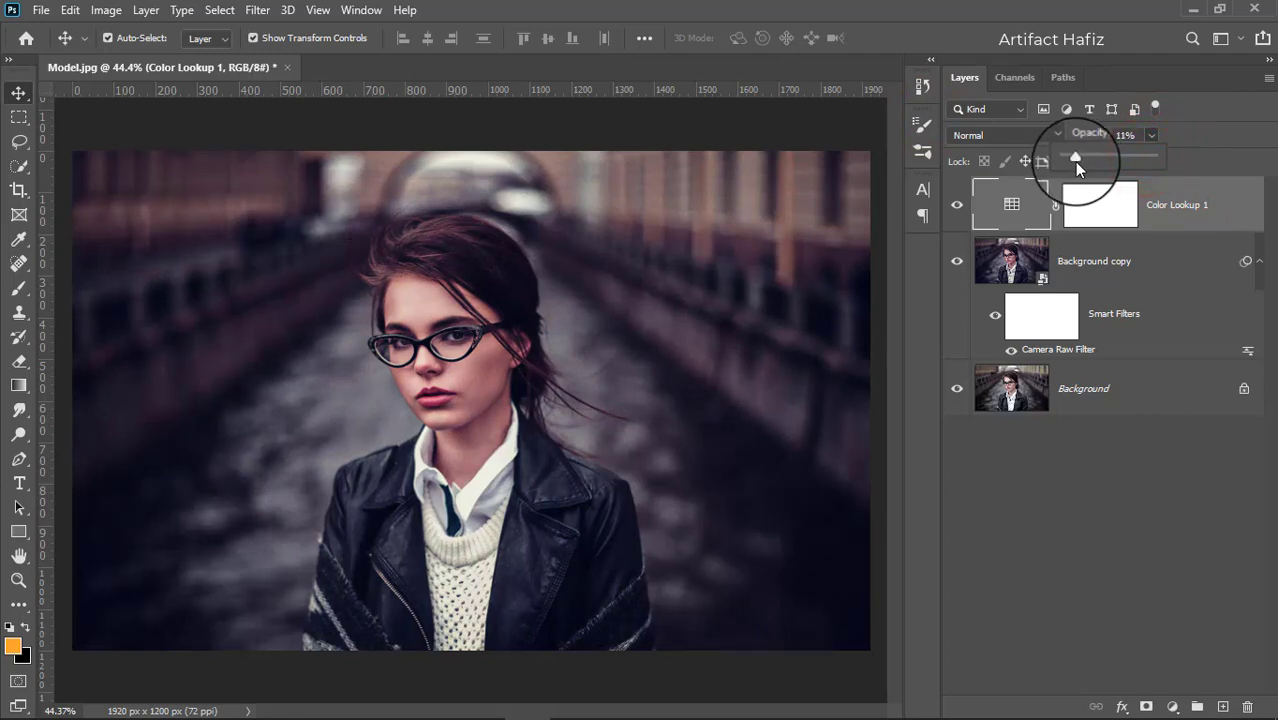
click(1234, 196)
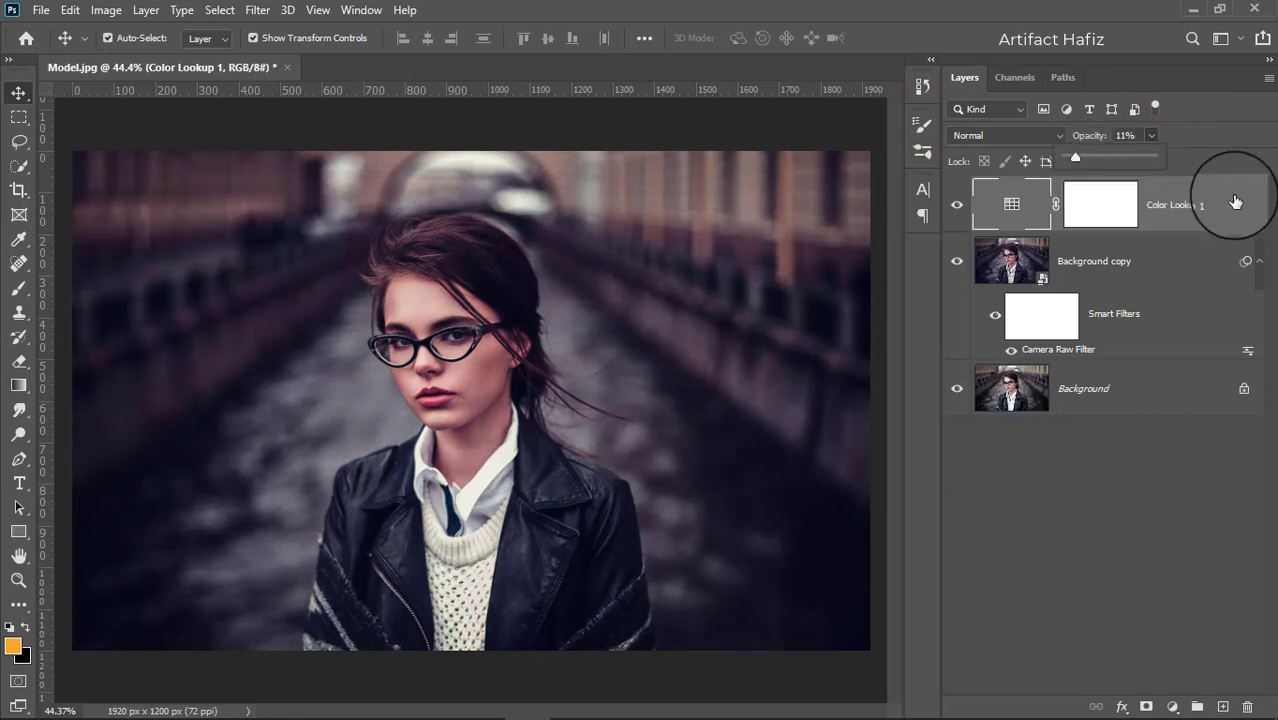
Add a second Color Lookup adjustment layer on top using the Soft_Warming.look 3D LUT
click(1170, 710)
click(1176, 609)
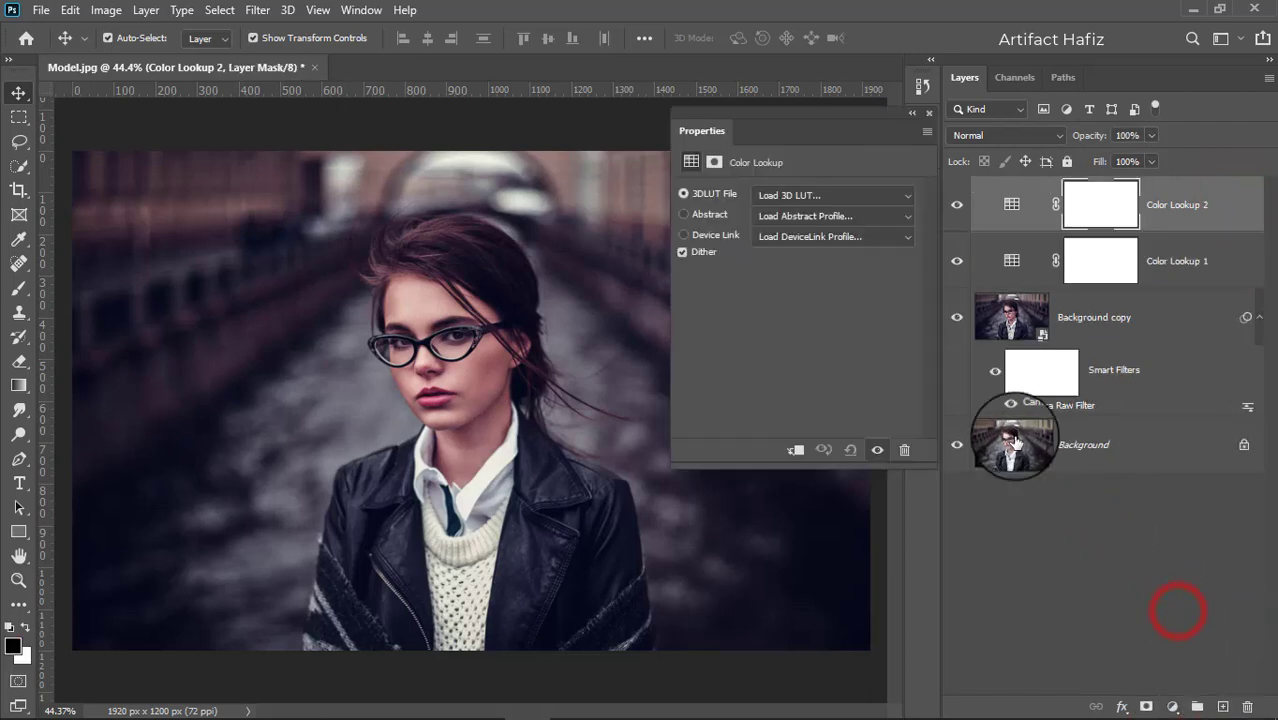
click(868, 196)
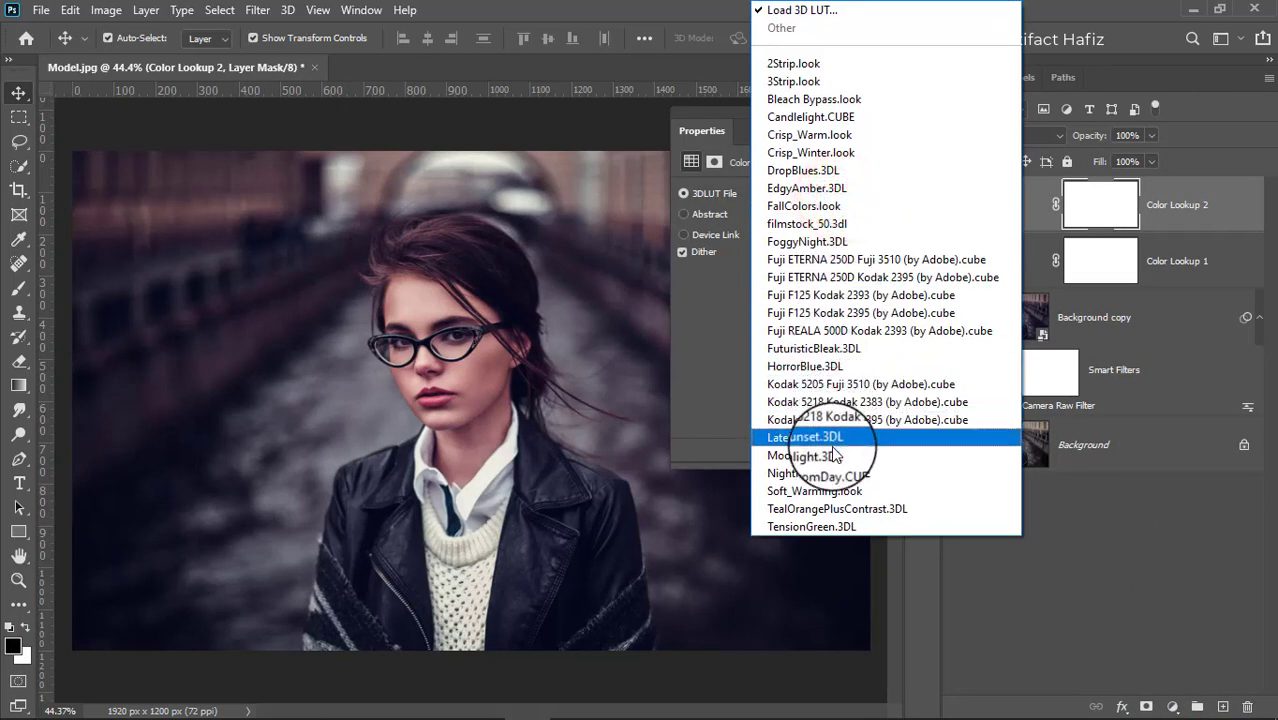
click(826, 490)
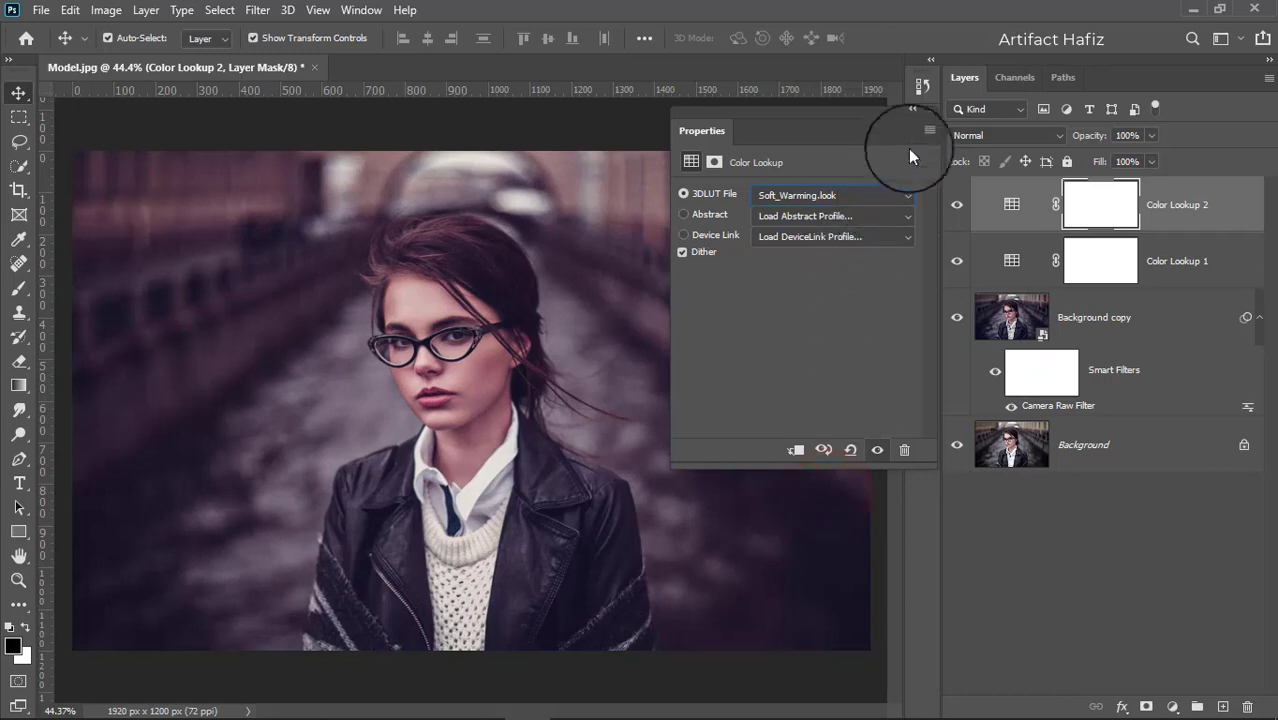
click(924, 114)
Reduce the opacity of the Soft_Warming Color Lookup layer to 24%
click(1195, 204)
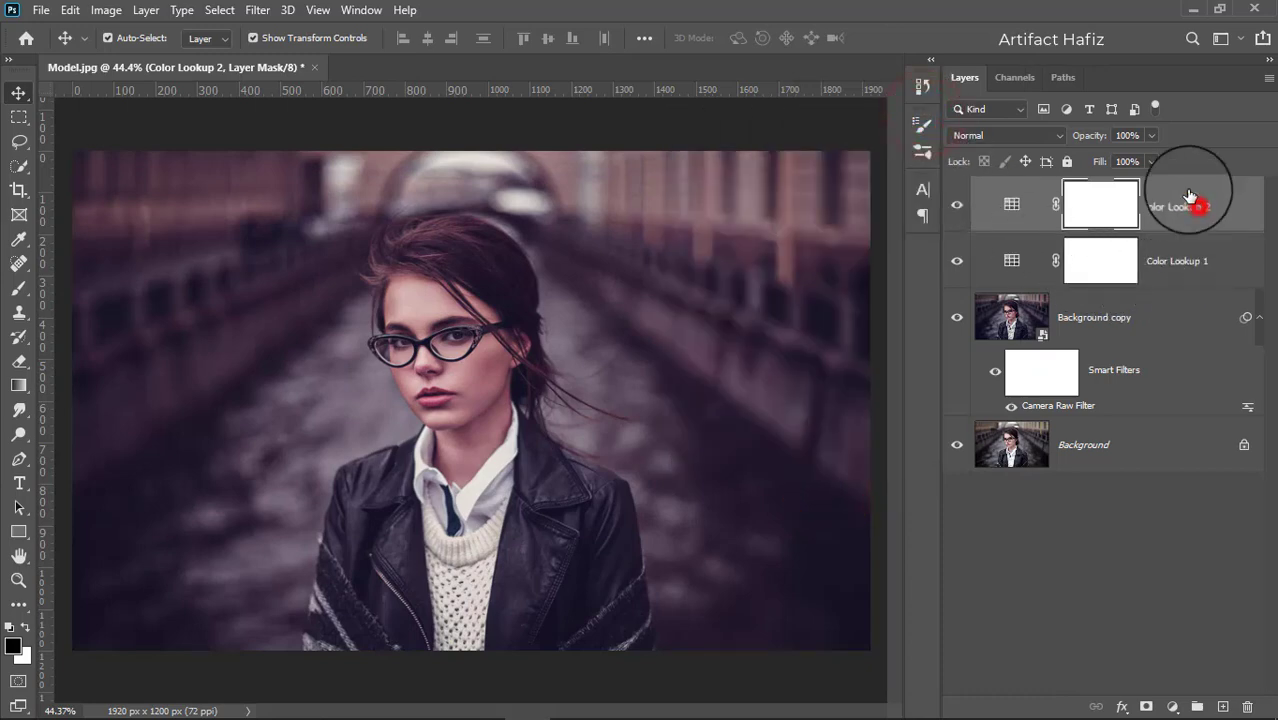
click(1154, 137)
drag(1147, 155, 1108, 176)
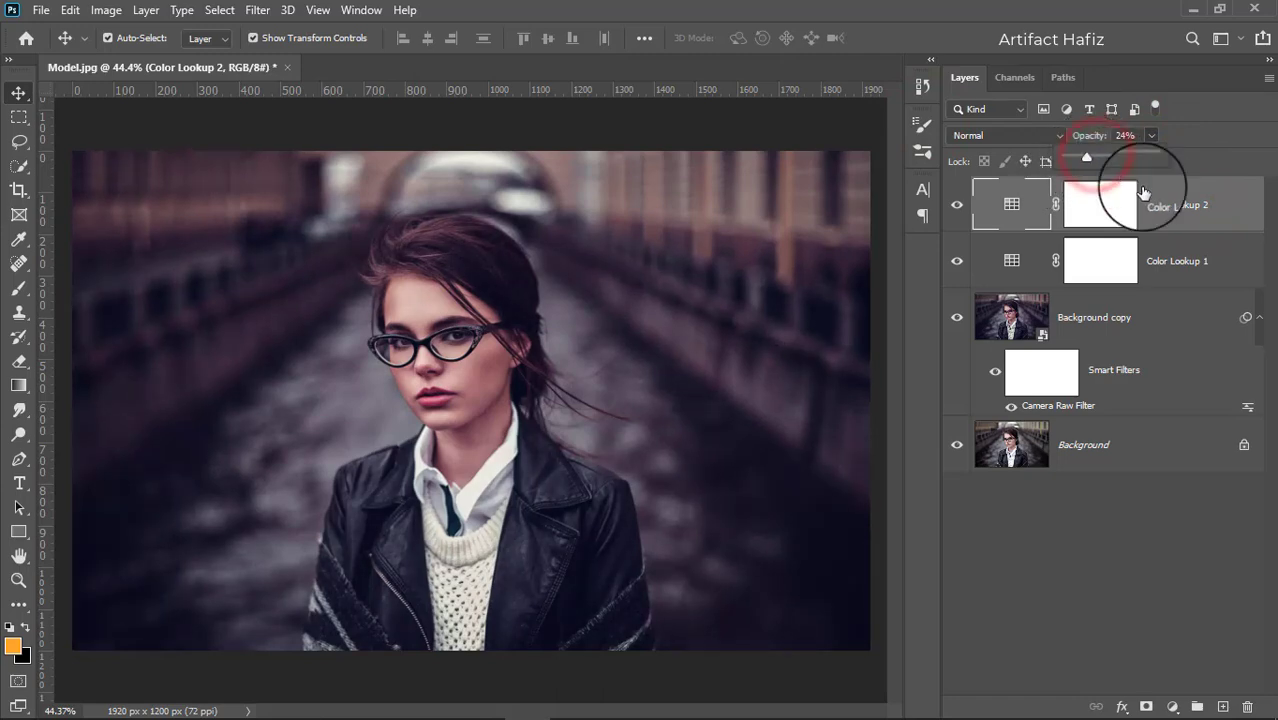
click(1175, 203)
Add a Curves adjustment layer with a slightly raised RGB black point plus shadow and highlight points, and compare the image with and without it
click(1174, 705)
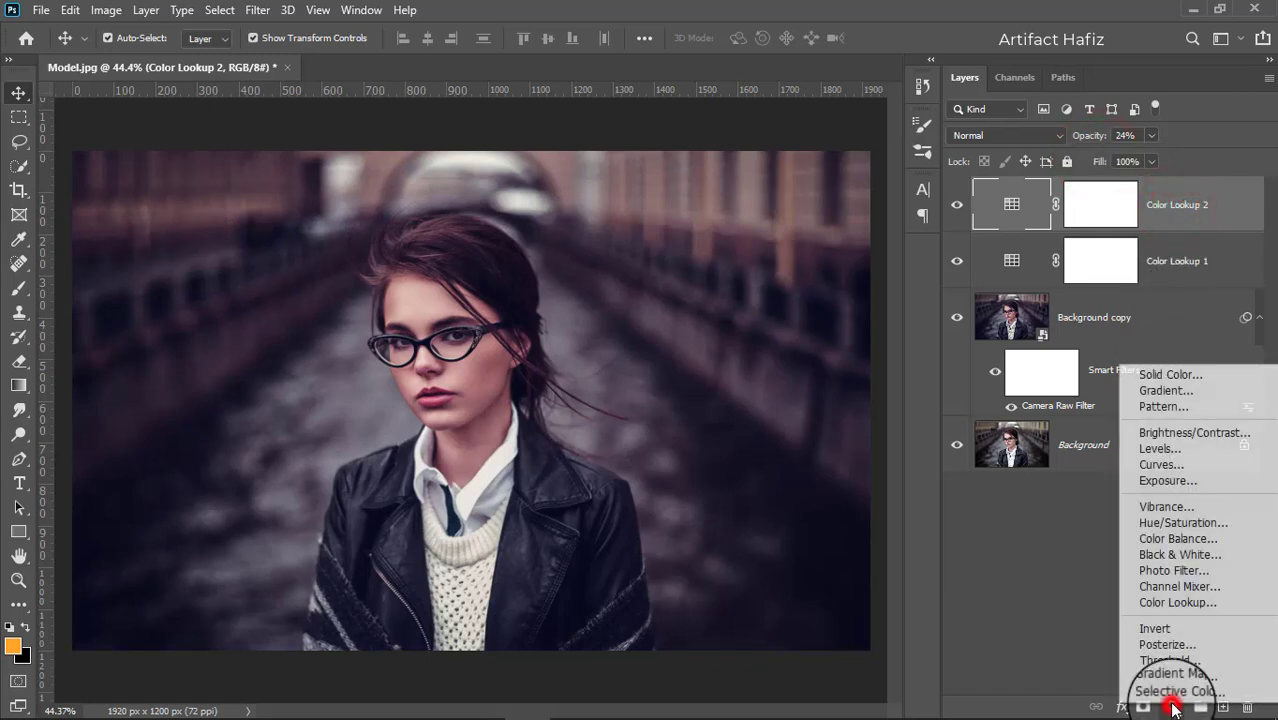
click(1176, 466)
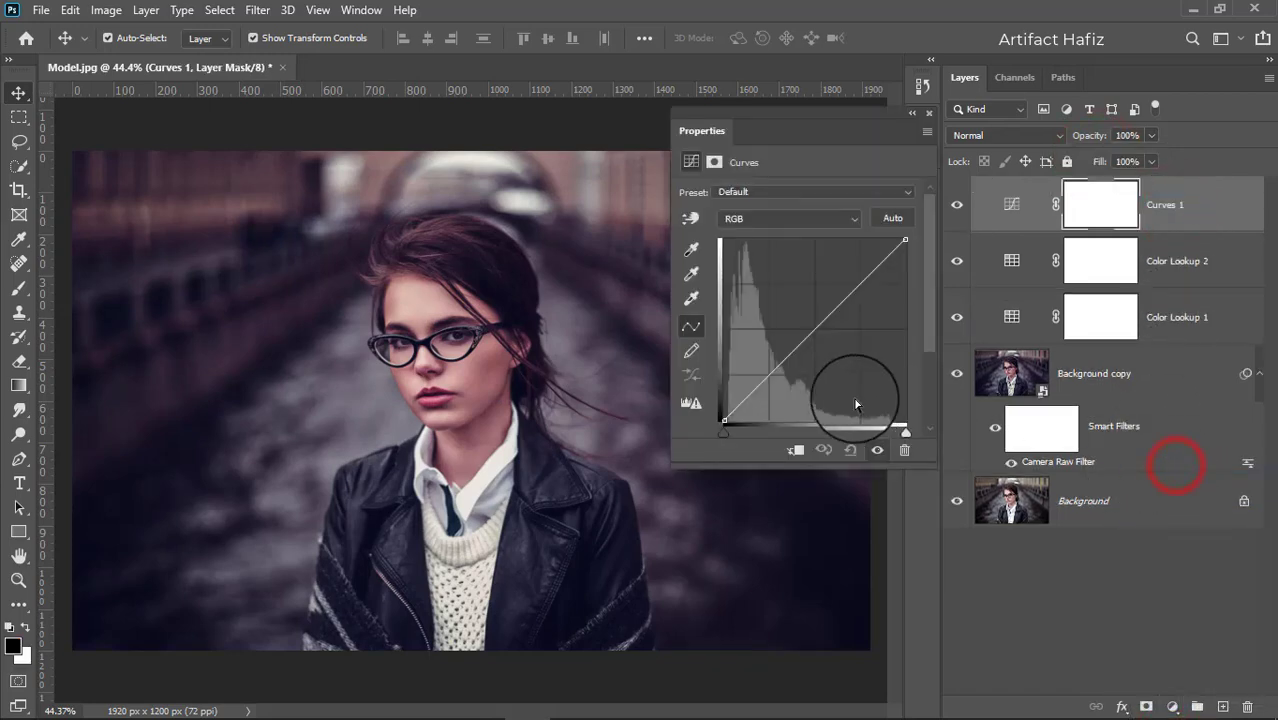
drag(722, 421, 724, 410)
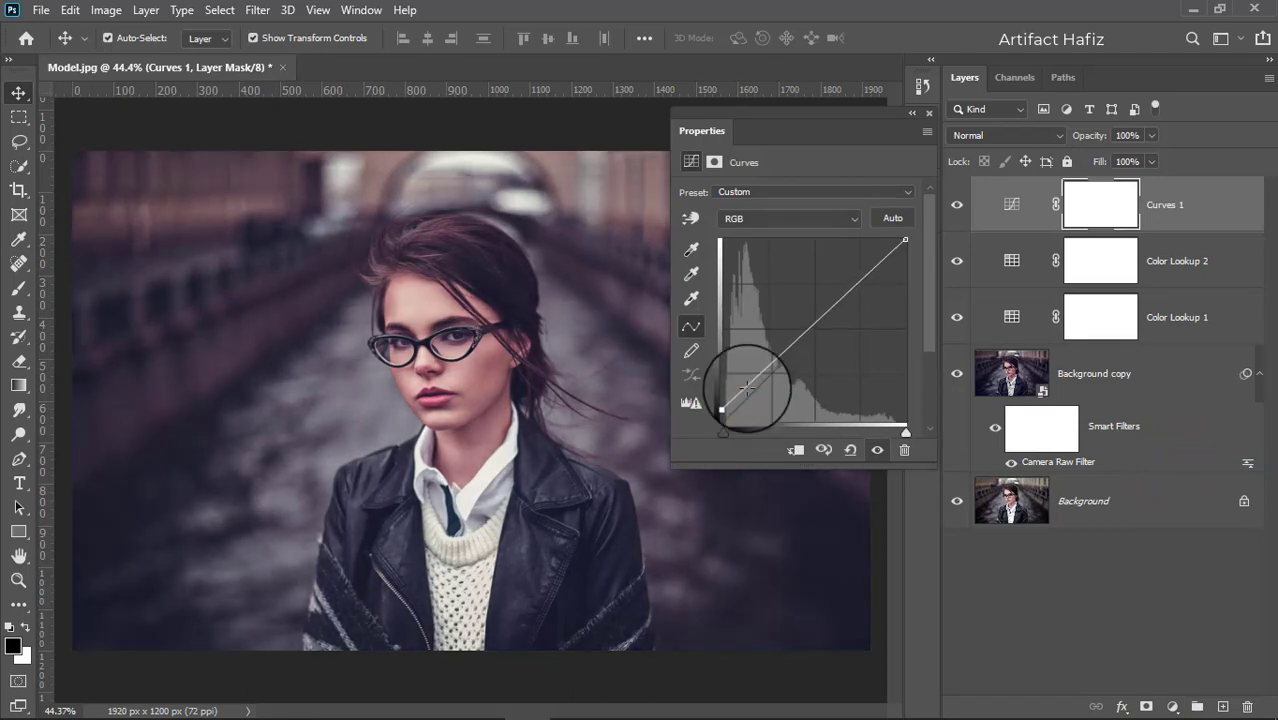
drag(765, 364, 771, 371)
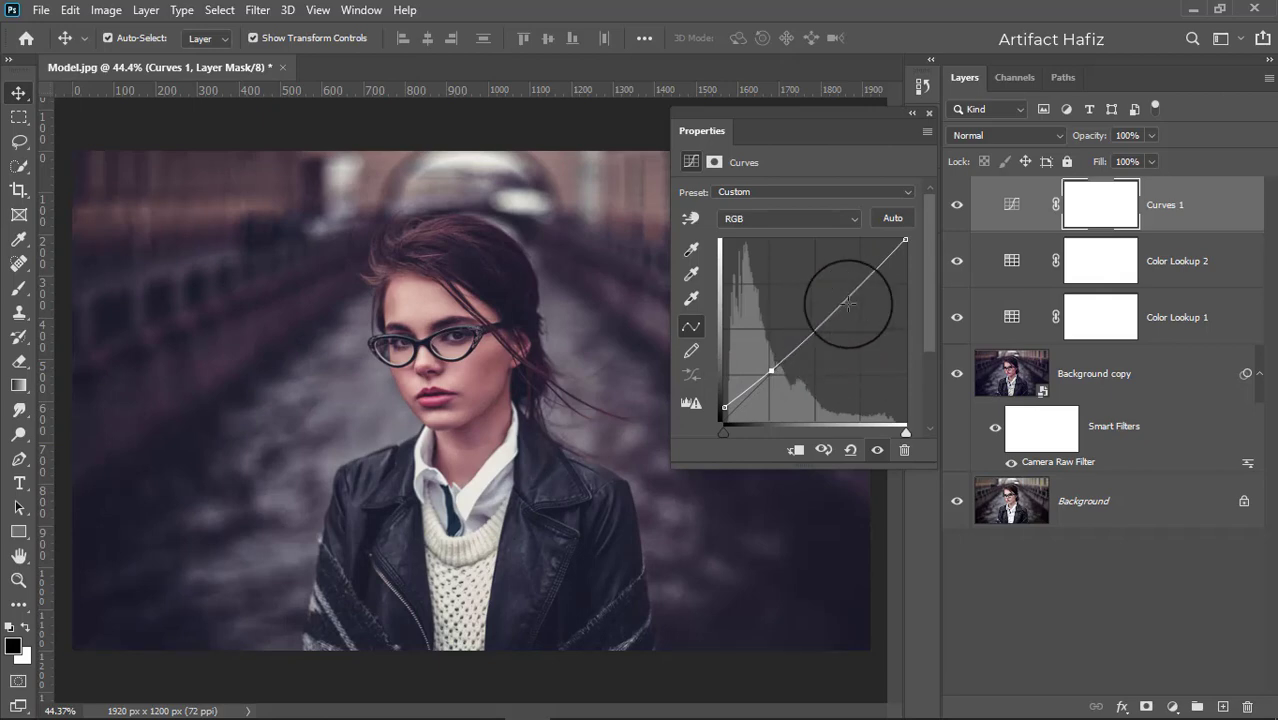
click(840, 297)
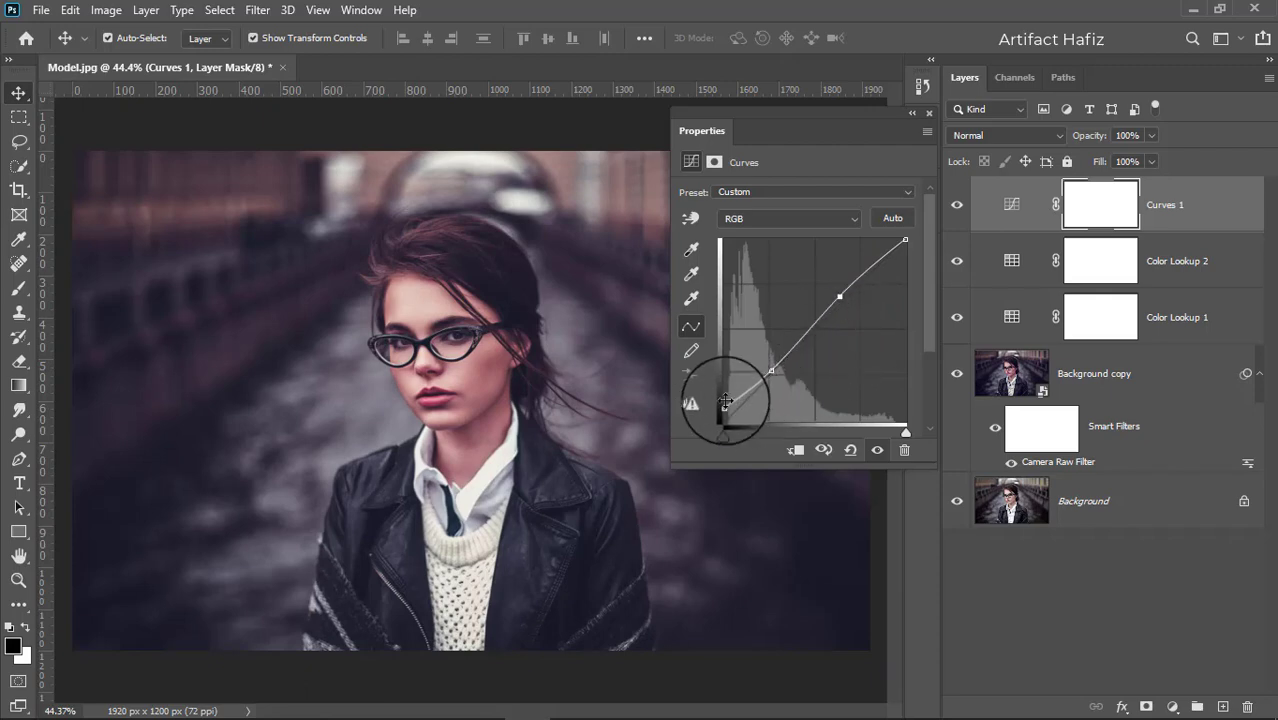
click(928, 110)
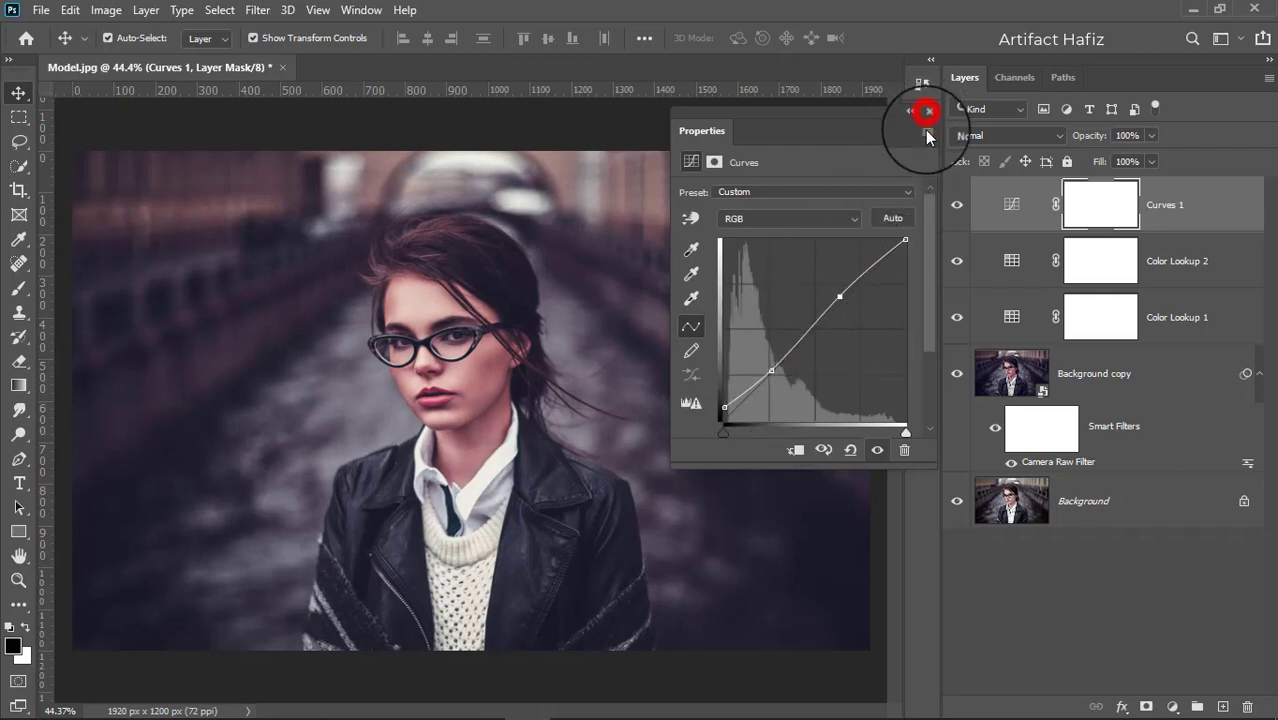
click(957, 205)
click(957, 205)
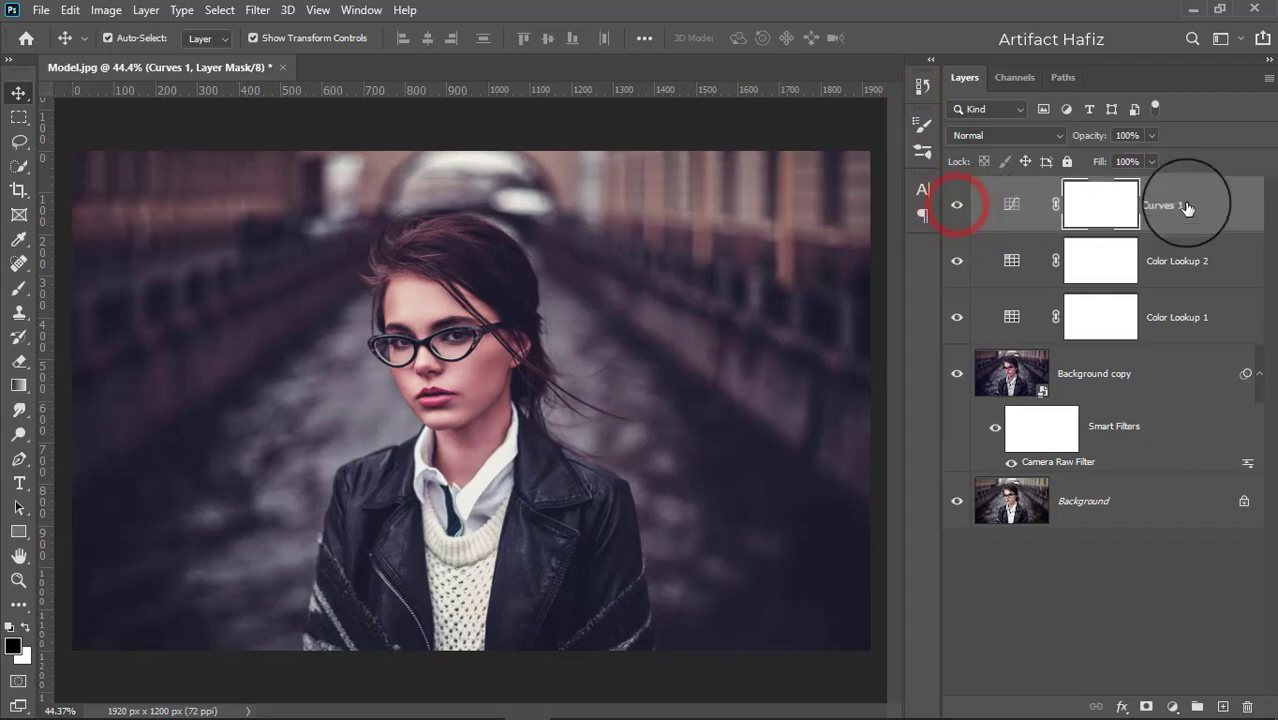
Add a Levels adjustment layer above the Curves layer and set its white input level to 251, keeping the black input at 0
click(1192, 203)
click(1175, 706)
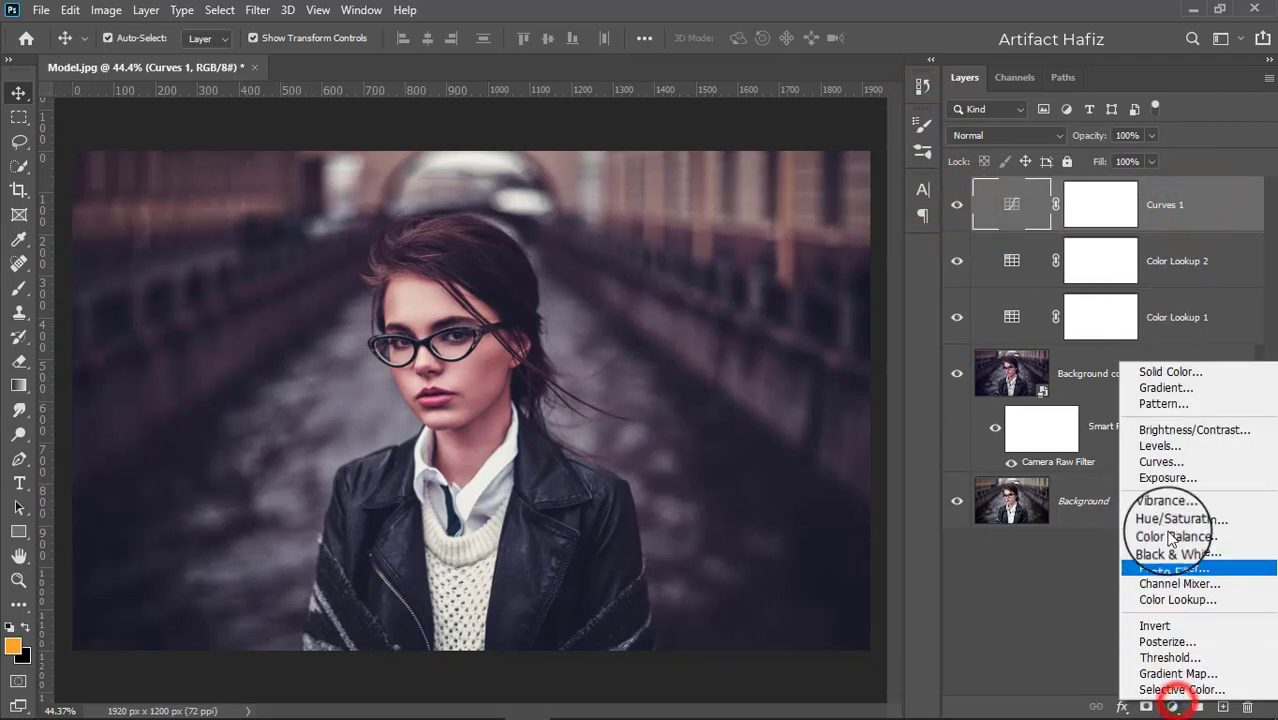
click(1160, 446)
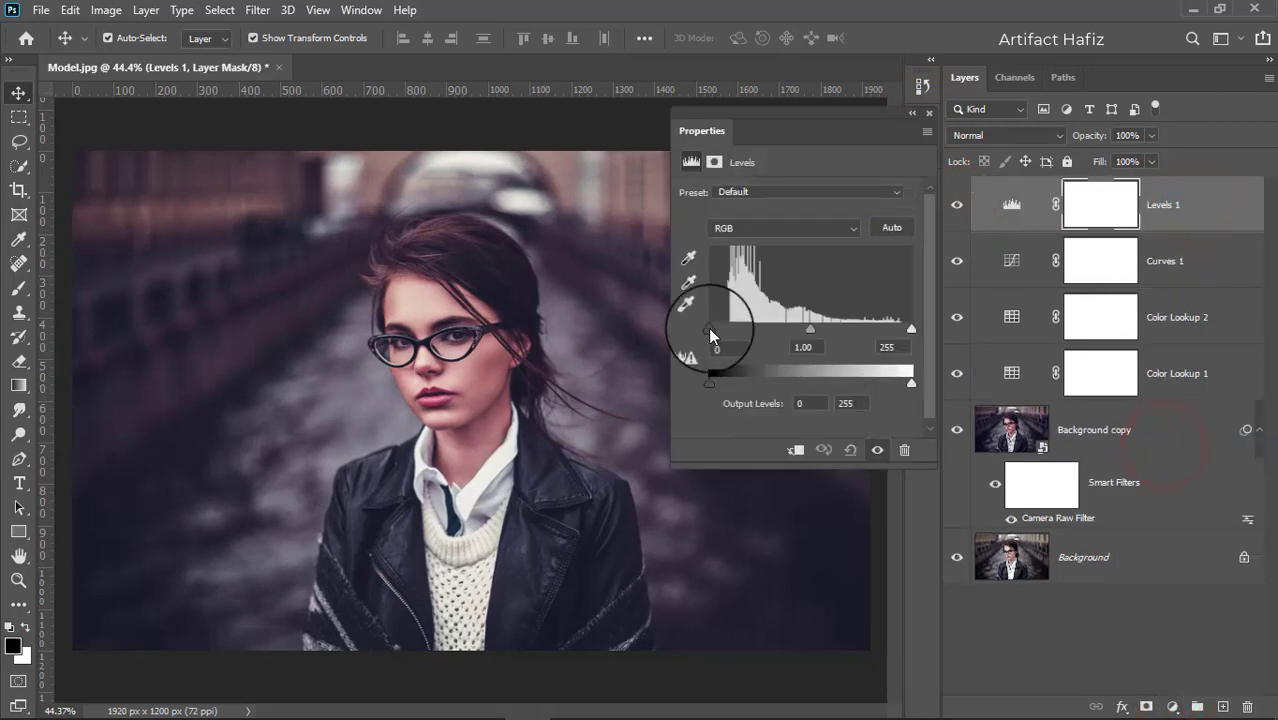
drag(713, 330, 709, 330)
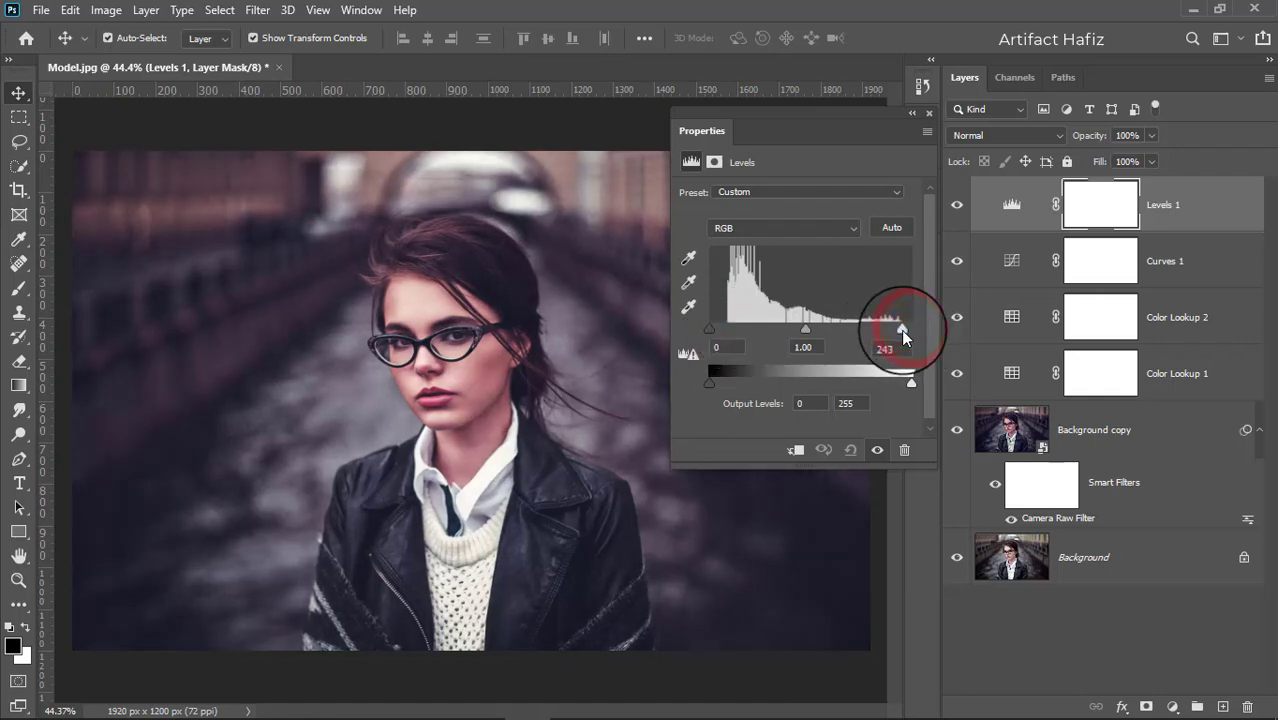
drag(903, 337, 917, 338)
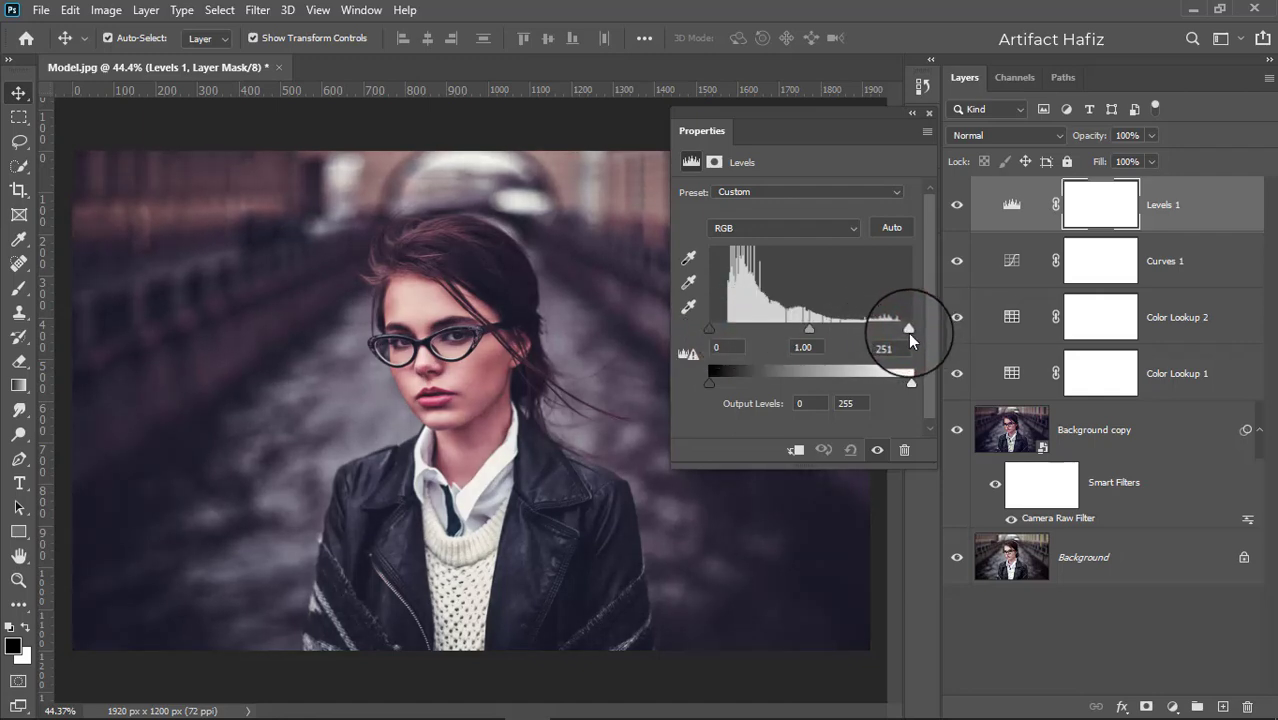
click(929, 119)
Stamp all visible layers into a new merged layer above the Levels layer
click(1165, 203)
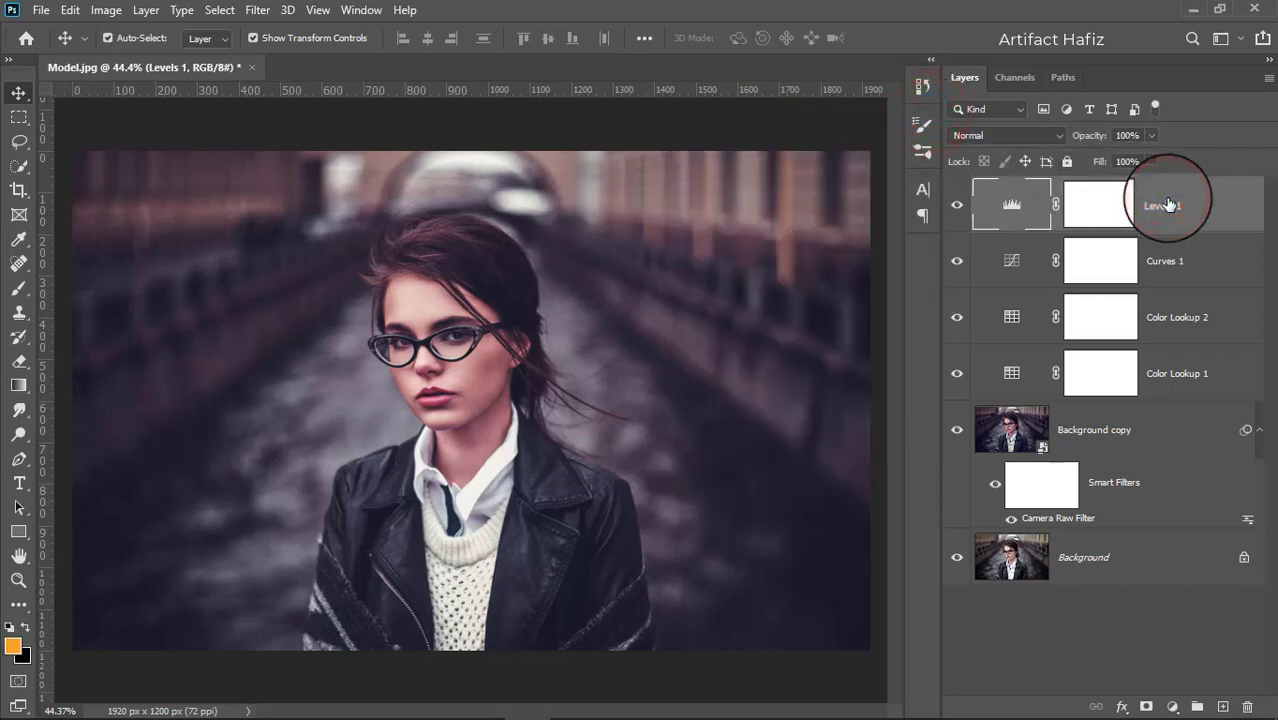
key(ctrl+alt+shift+e)
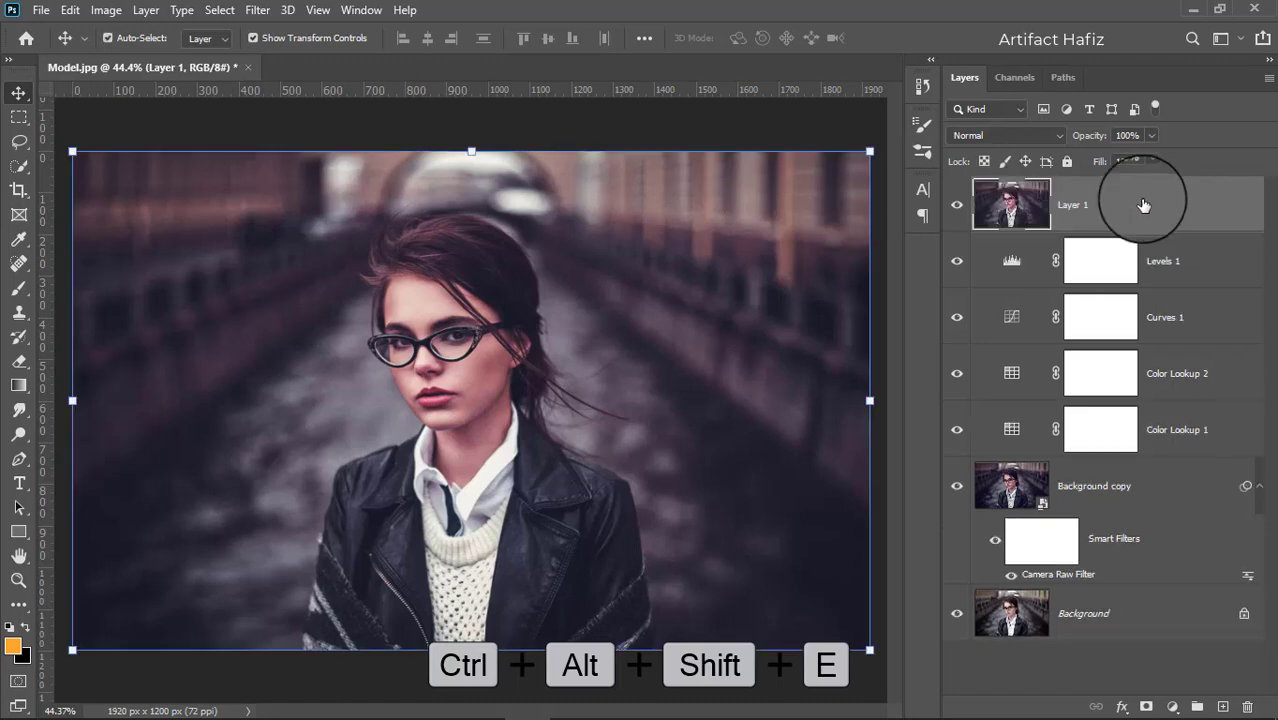
Convert the merged Layer 1 for smart filters
click(1110, 200)
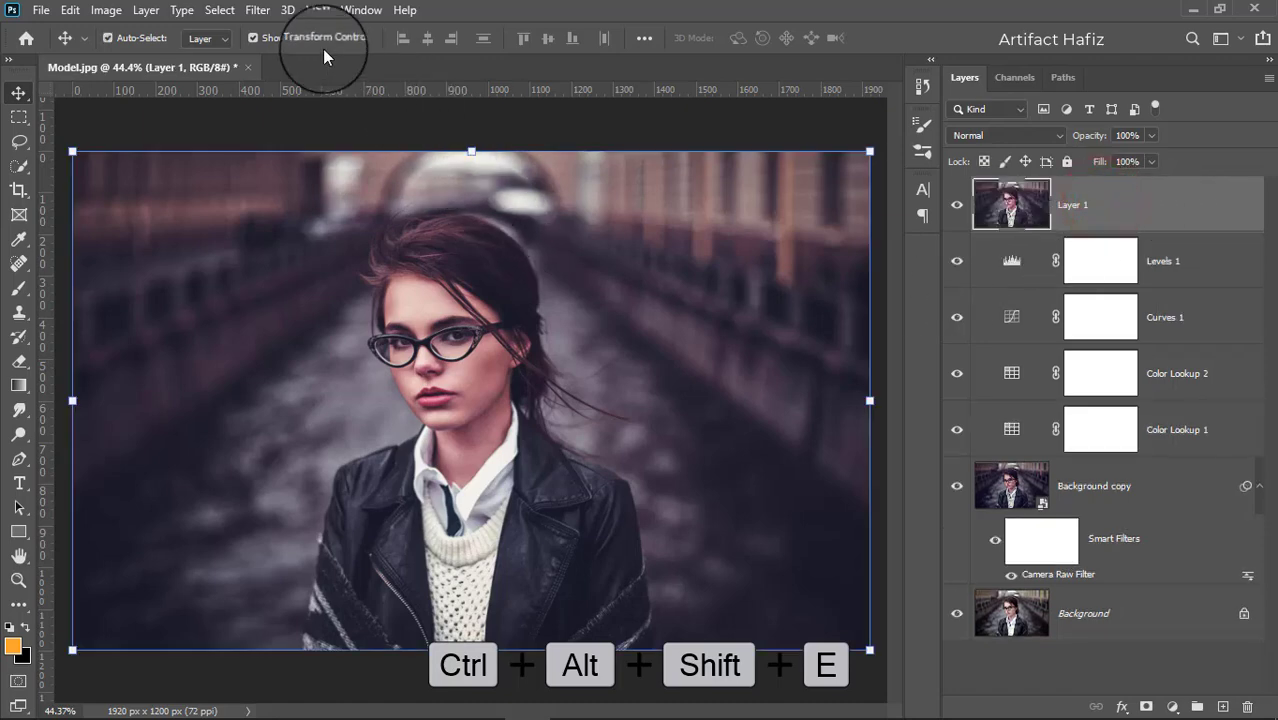
click(257, 10)
click(275, 57)
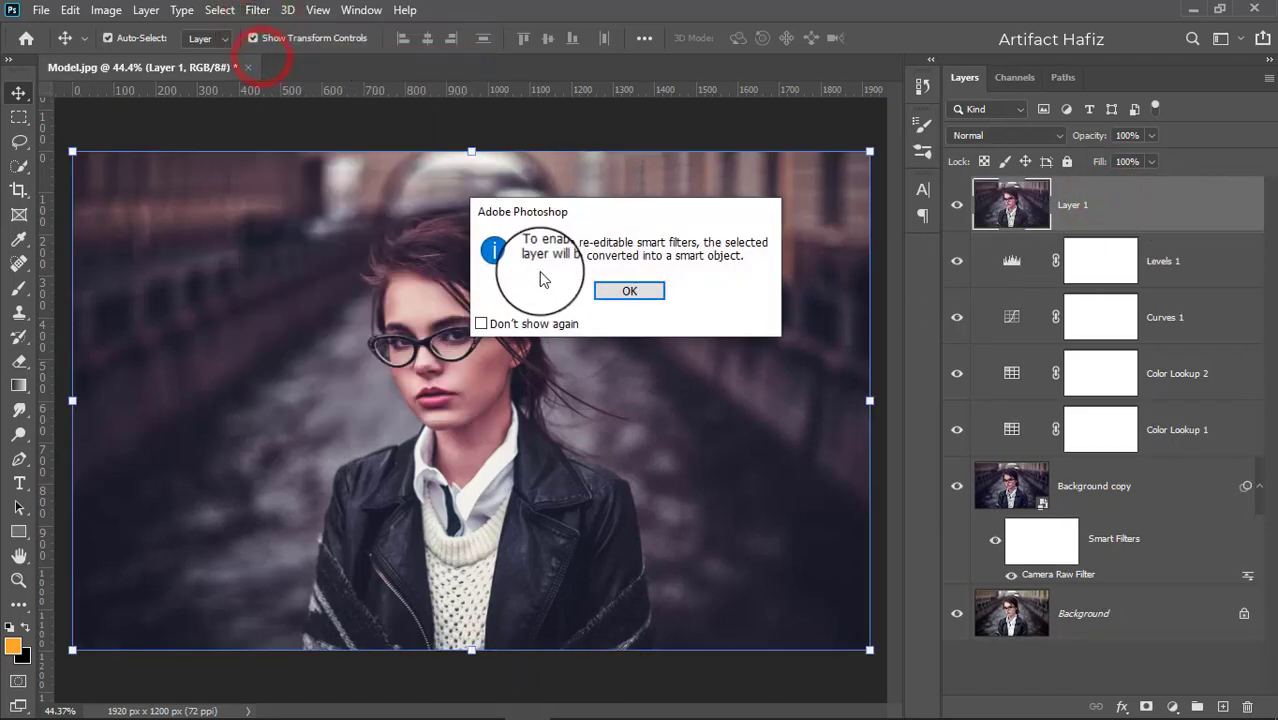
click(605, 290)
Open the Camera Raw filter on Layer 1 and set the HSL saturation of Reds to -23 and Oranges to -3
click(268, 10)
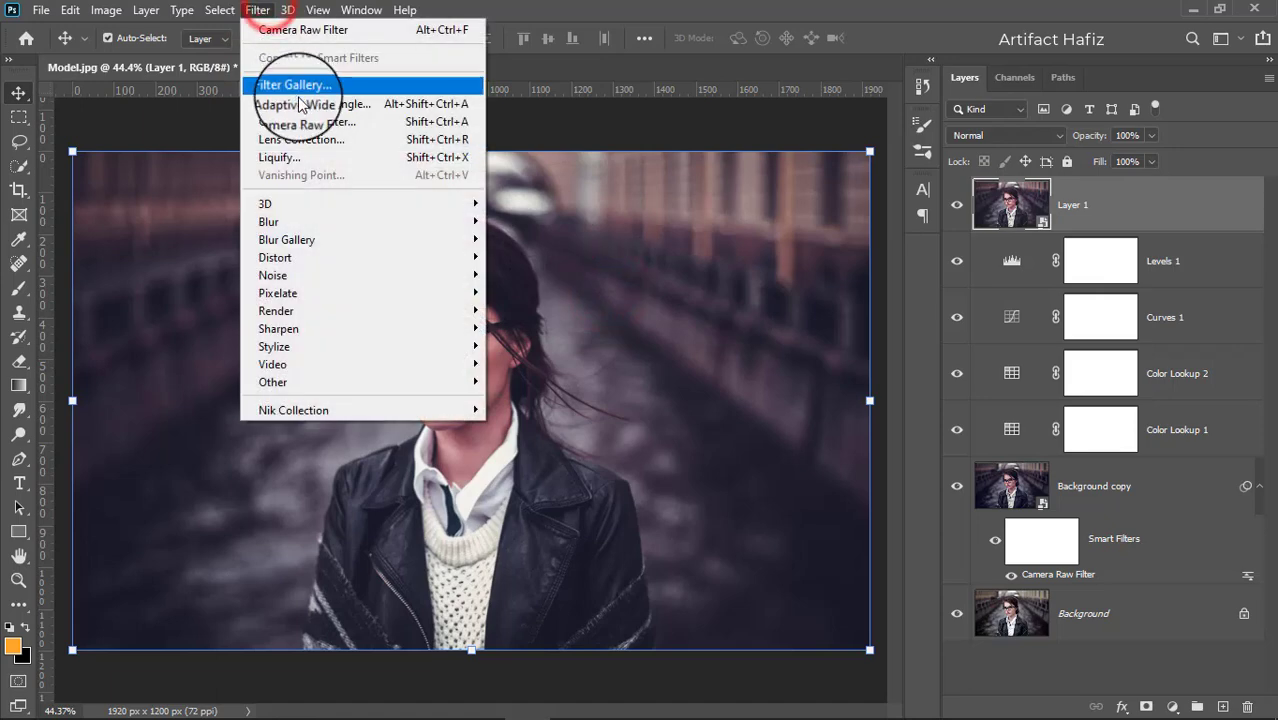
click(303, 121)
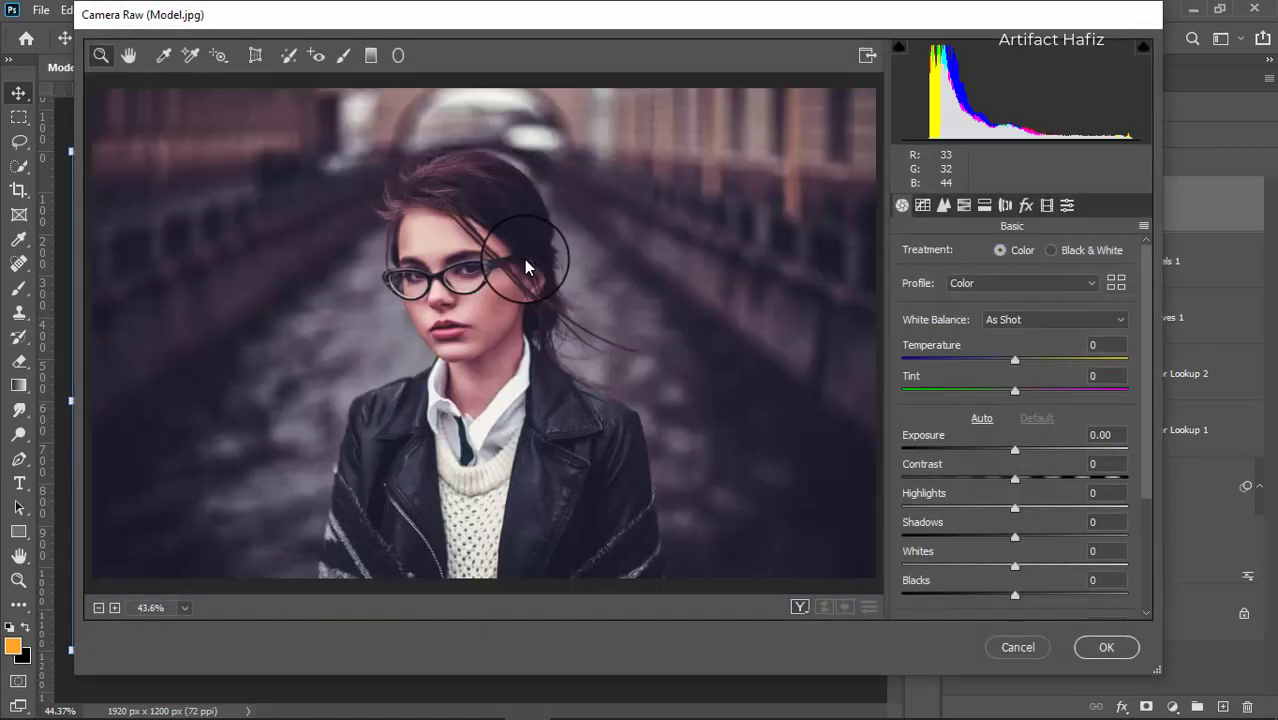
click(963, 206)
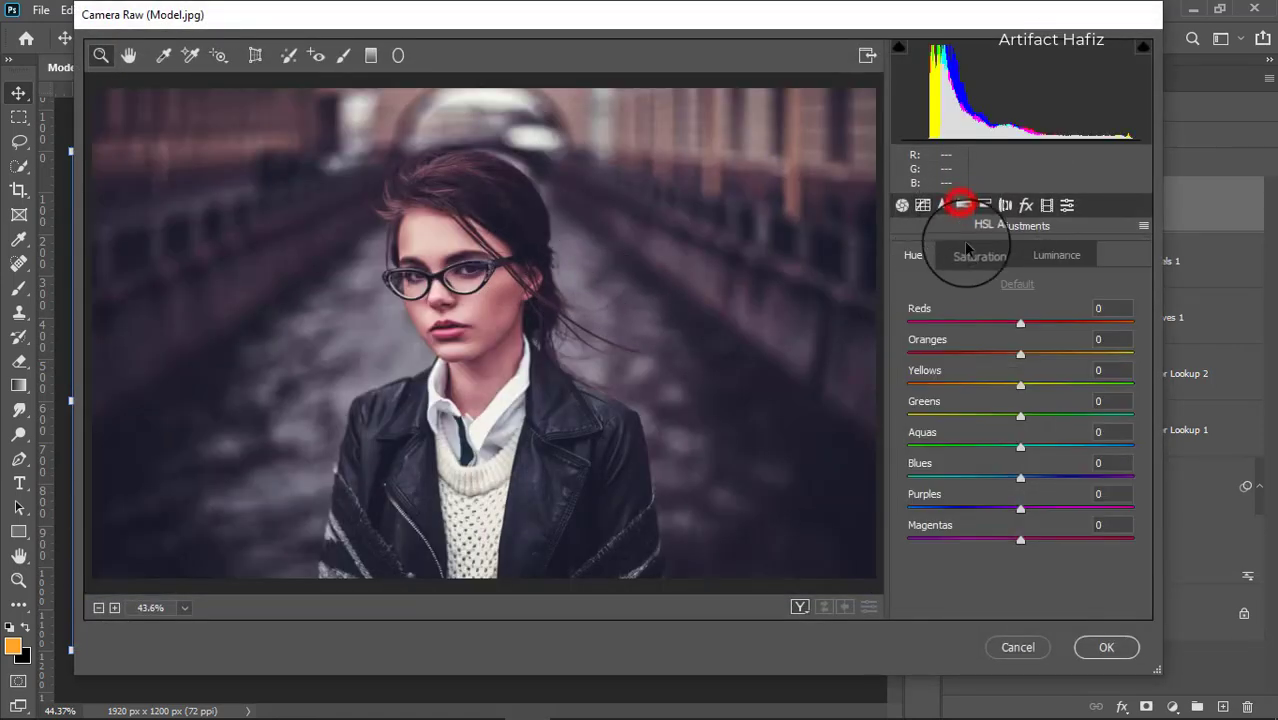
click(975, 255)
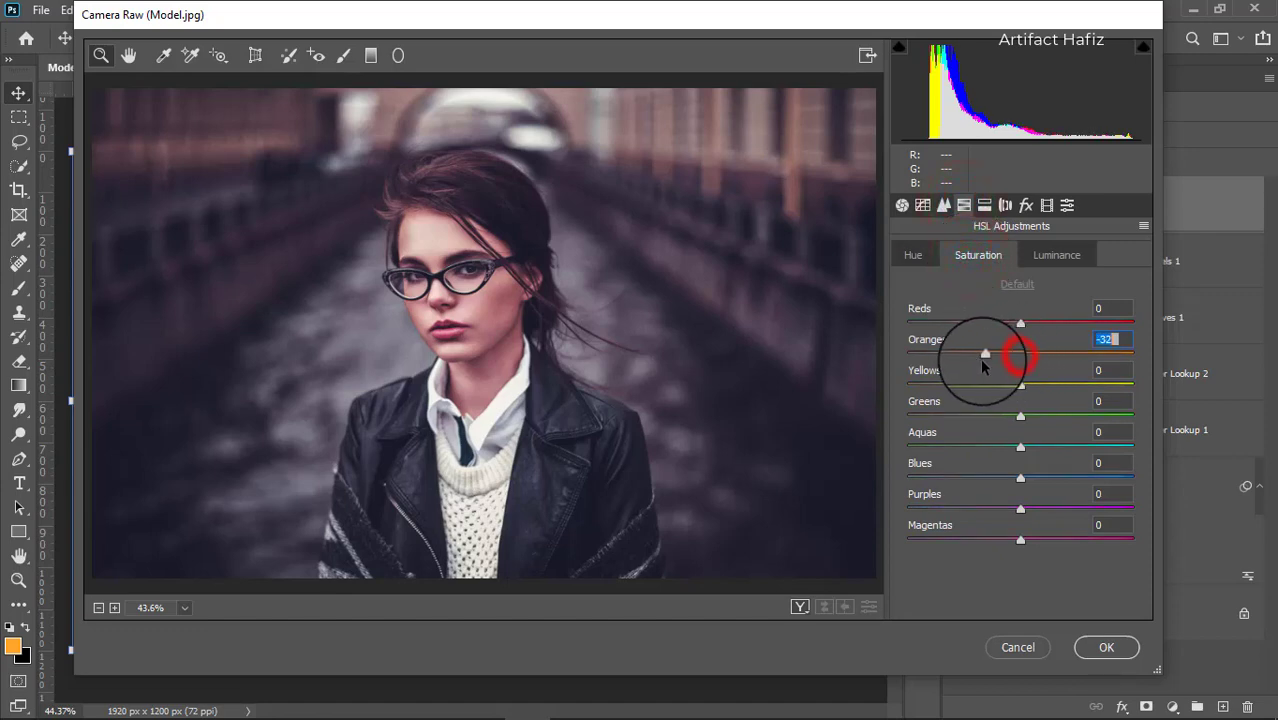
drag(979, 358, 1006, 370)
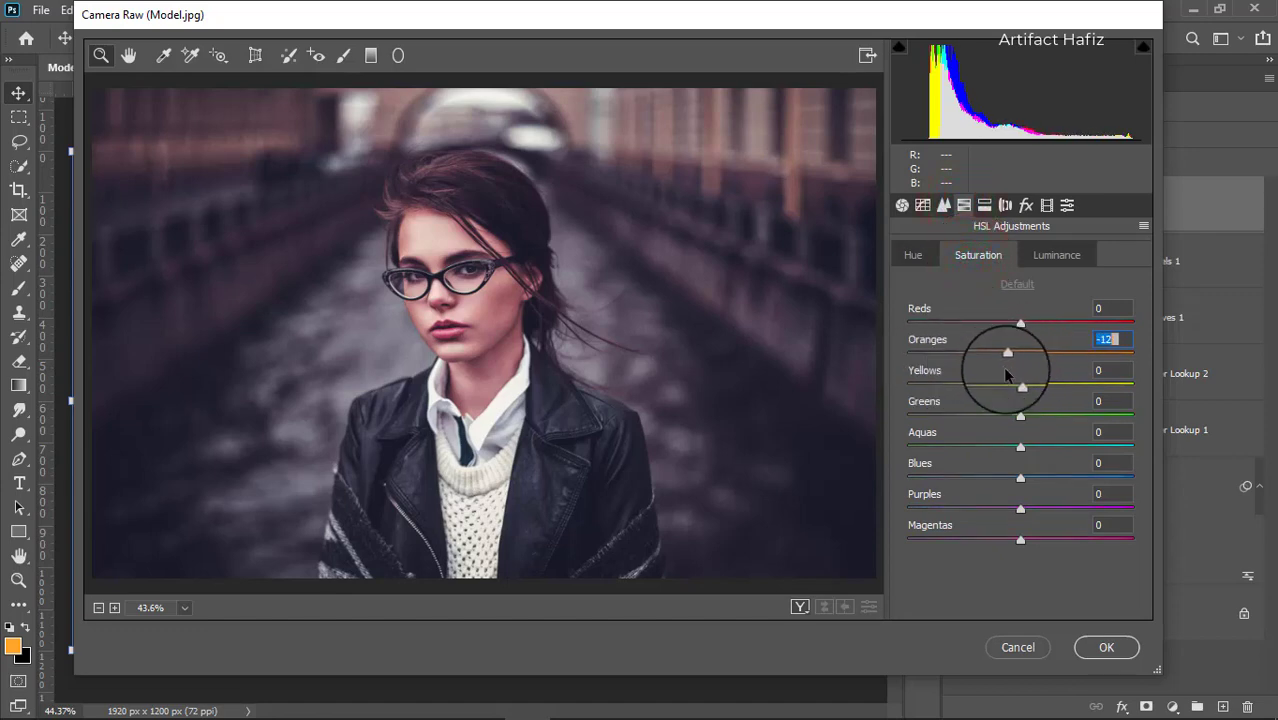
drag(1020, 322, 995, 326)
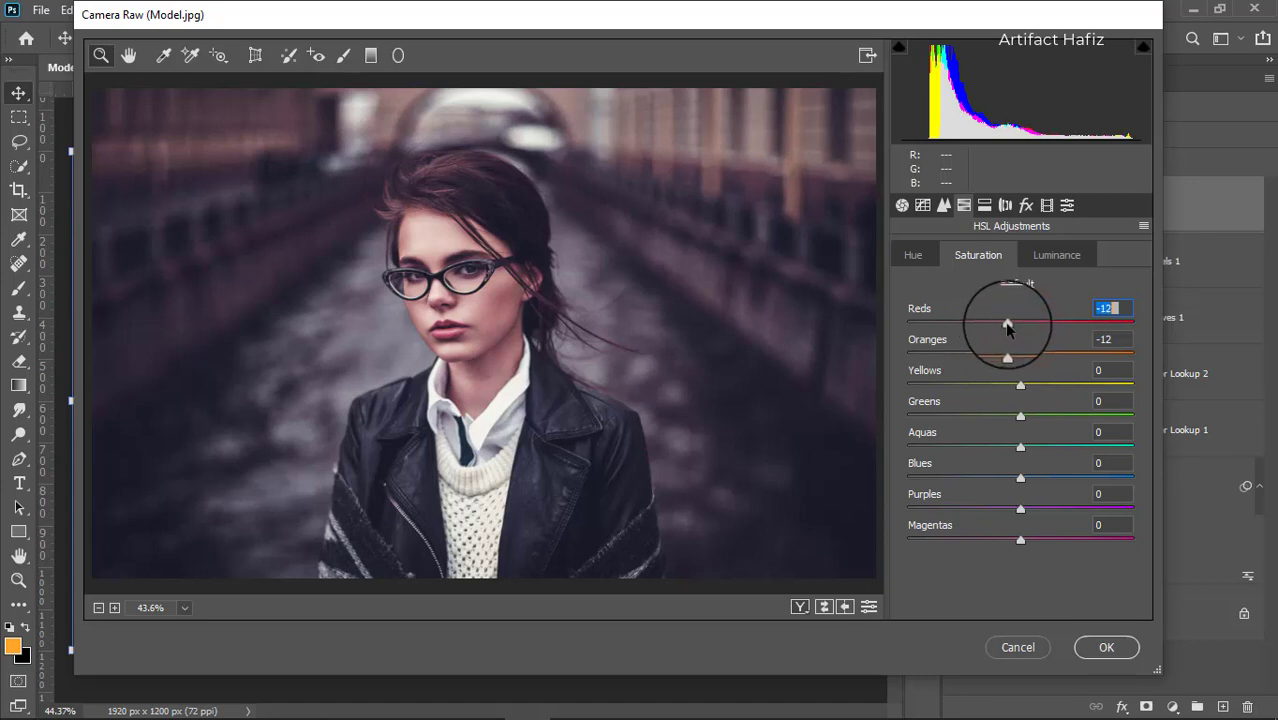
mouse_move(994, 329)
mouse_down()
mouse_move(998, 357)
mouse_move(1019, 358)
mouse_move(995, 323)
mouse_move(977, 325)
mouse_up()
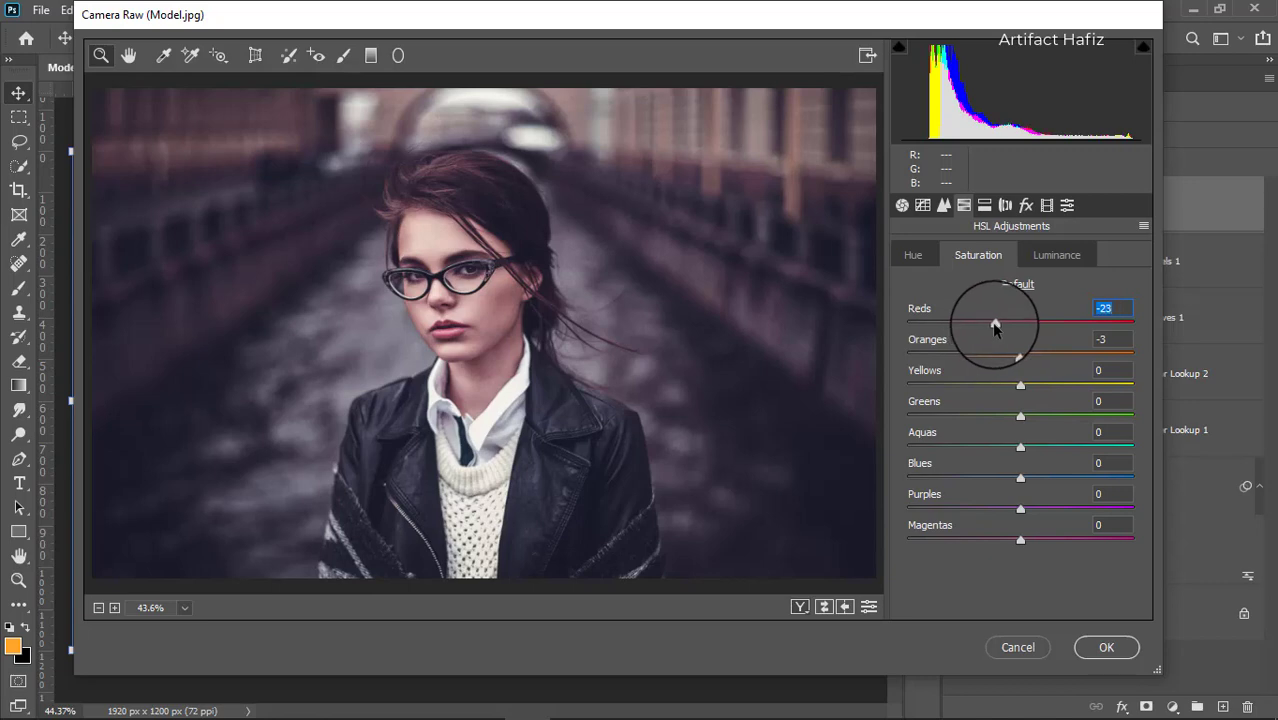
Set Clarity to +12 in the Basic adjustments, apply the Camera Raw filter, and compare the image with and without Layer 1
click(900, 205)
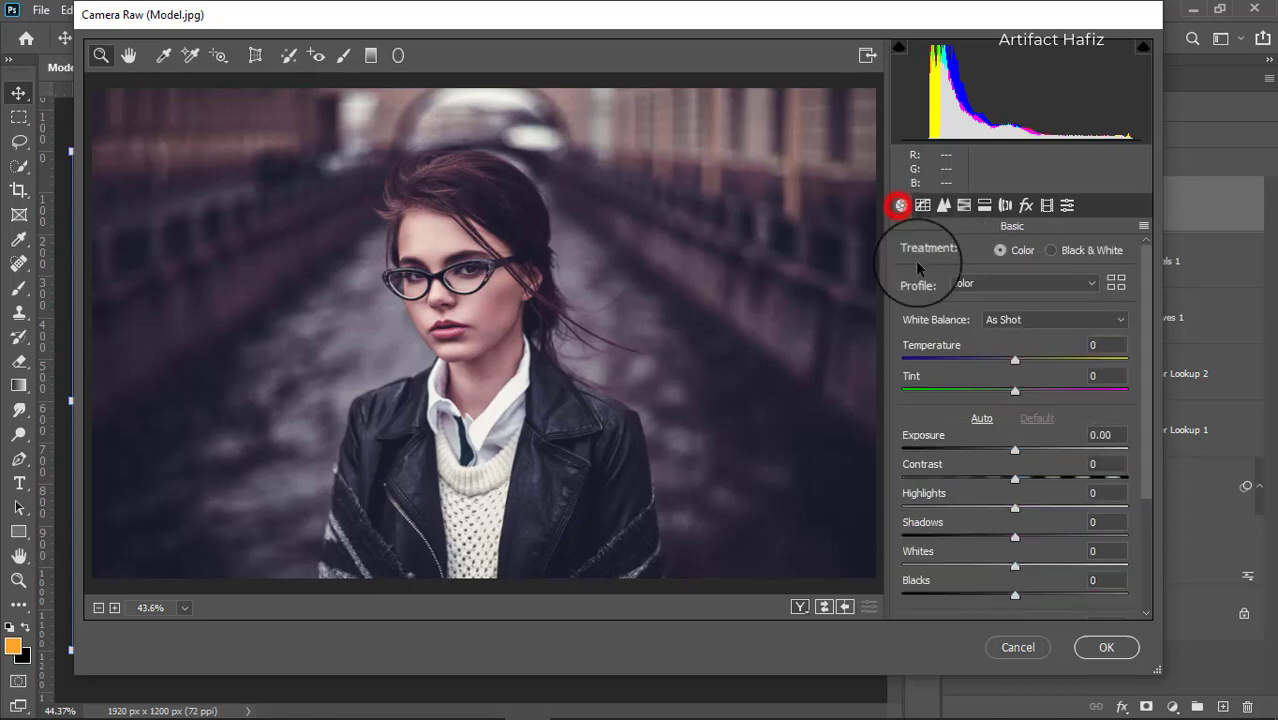
scroll(1013, 456, down, 5)
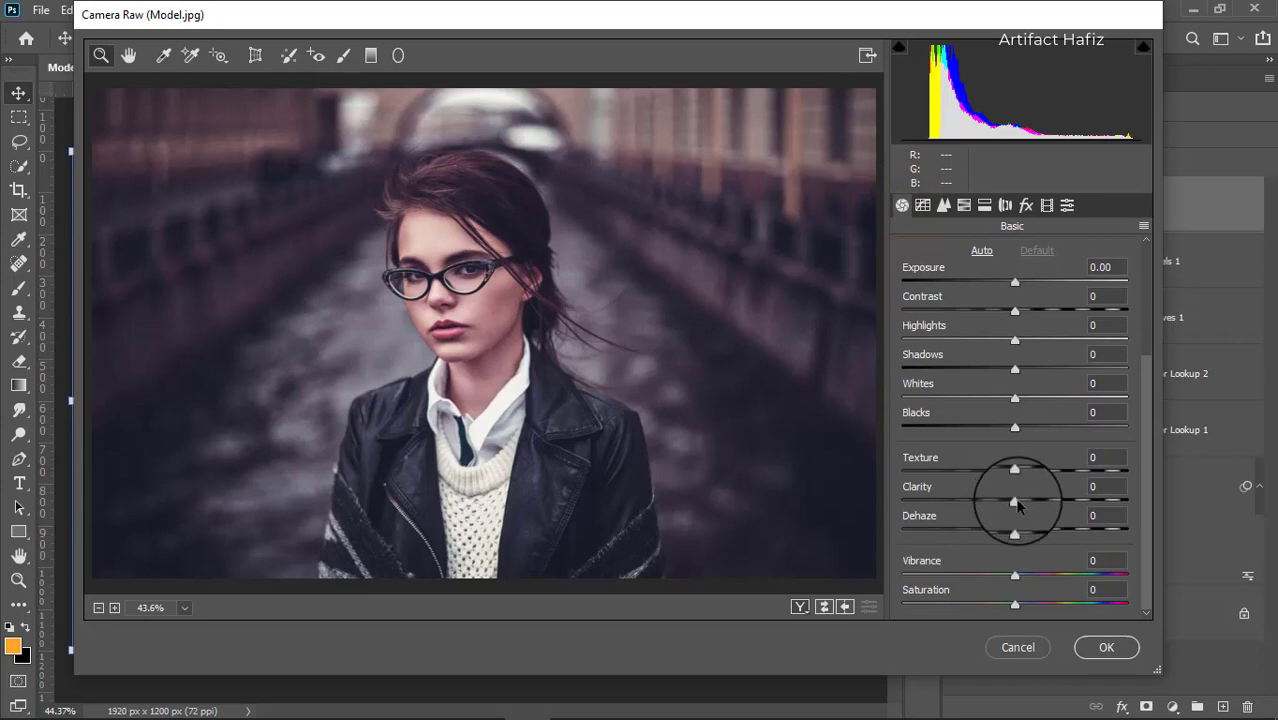
drag(1016, 504, 1031, 508)
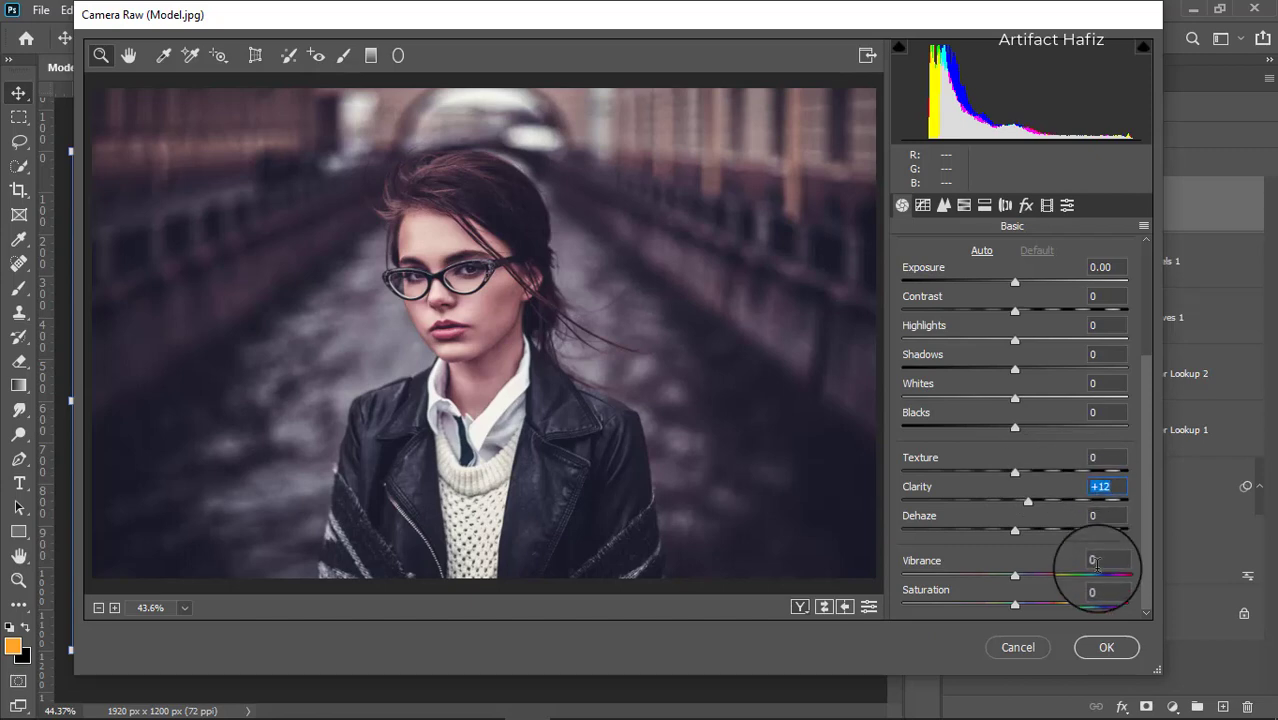
click(1100, 647)
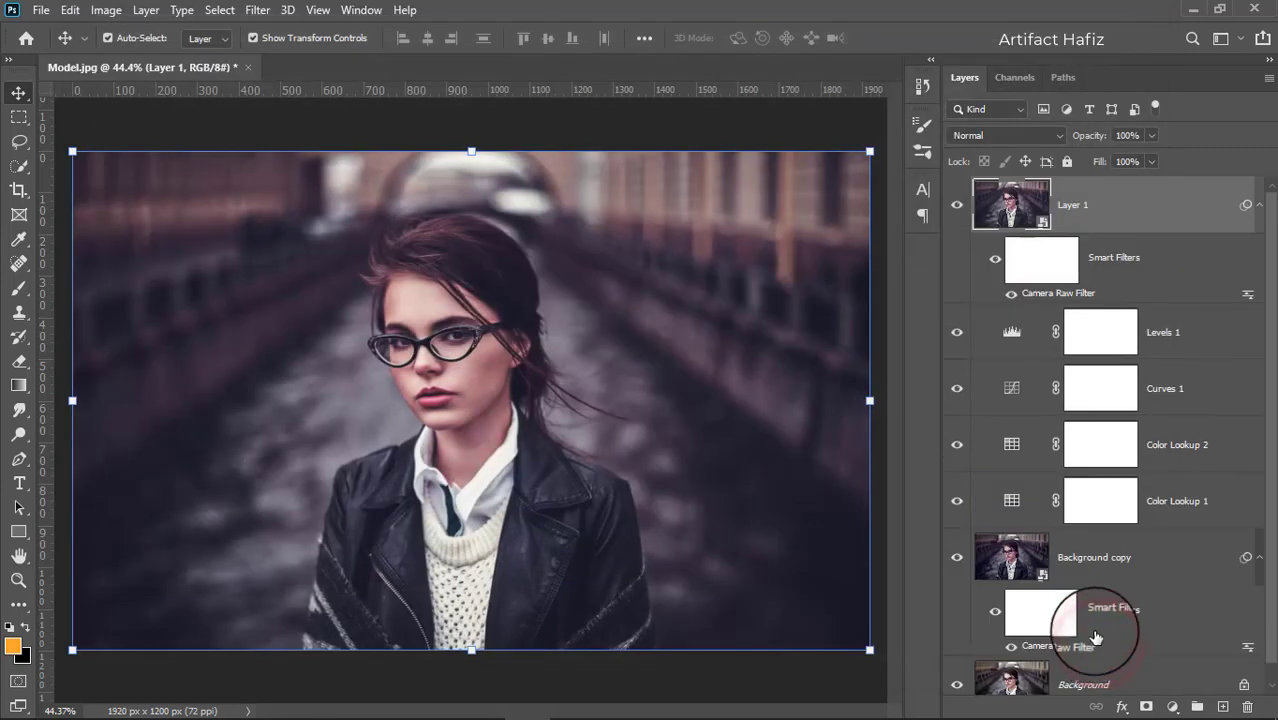
click(956, 204)
click(956, 204)
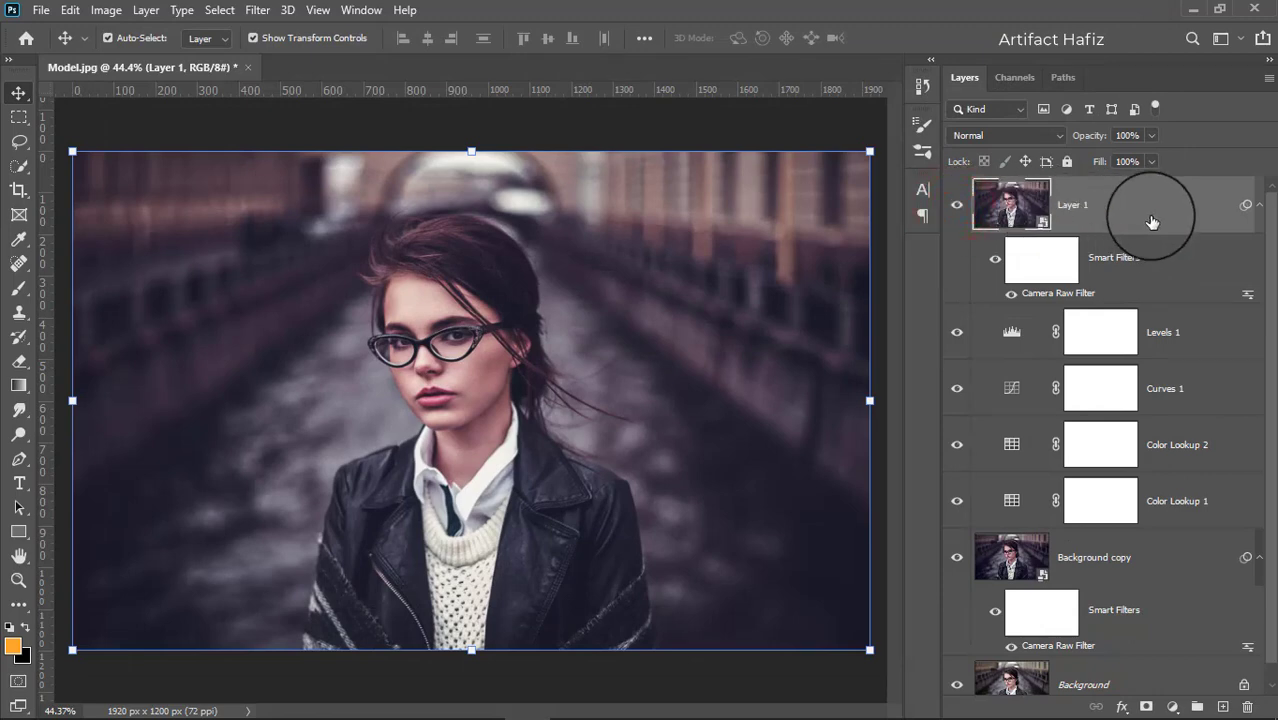
Stamp all visible layers into a new layer above Layer 1 and convert it for smart filters
key(ctrl+alt+shift+e)
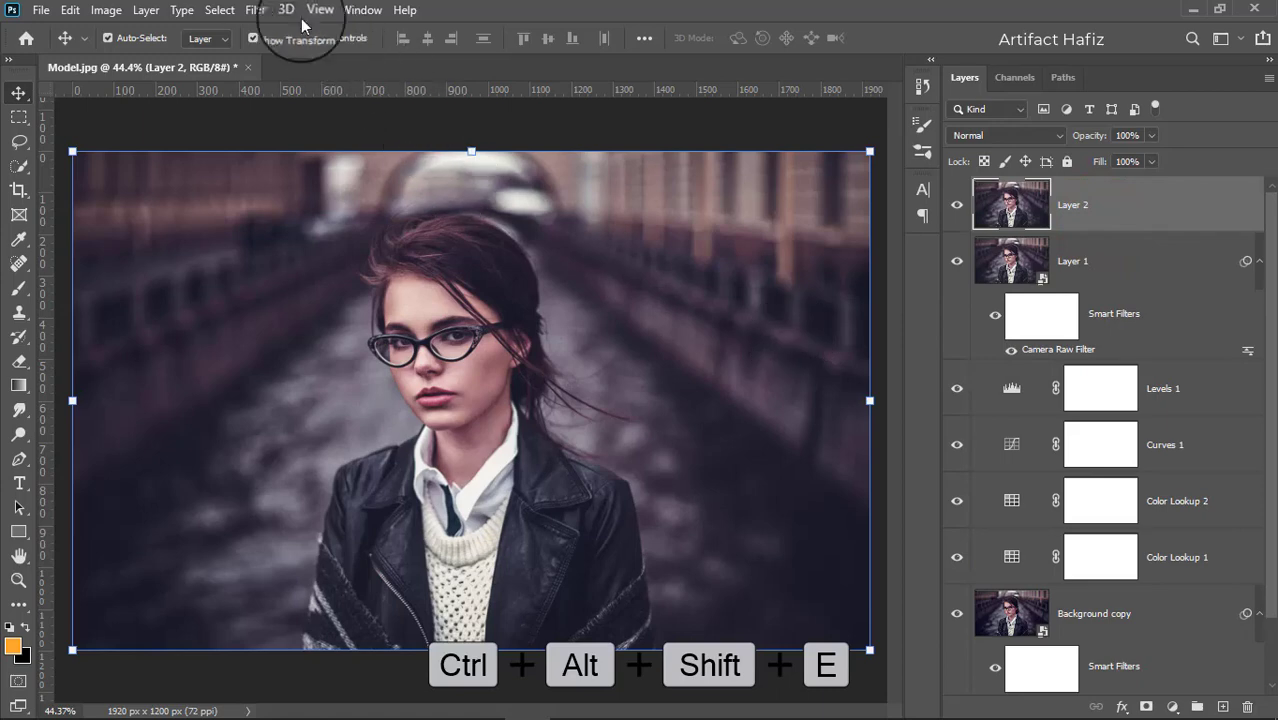
click(257, 10)
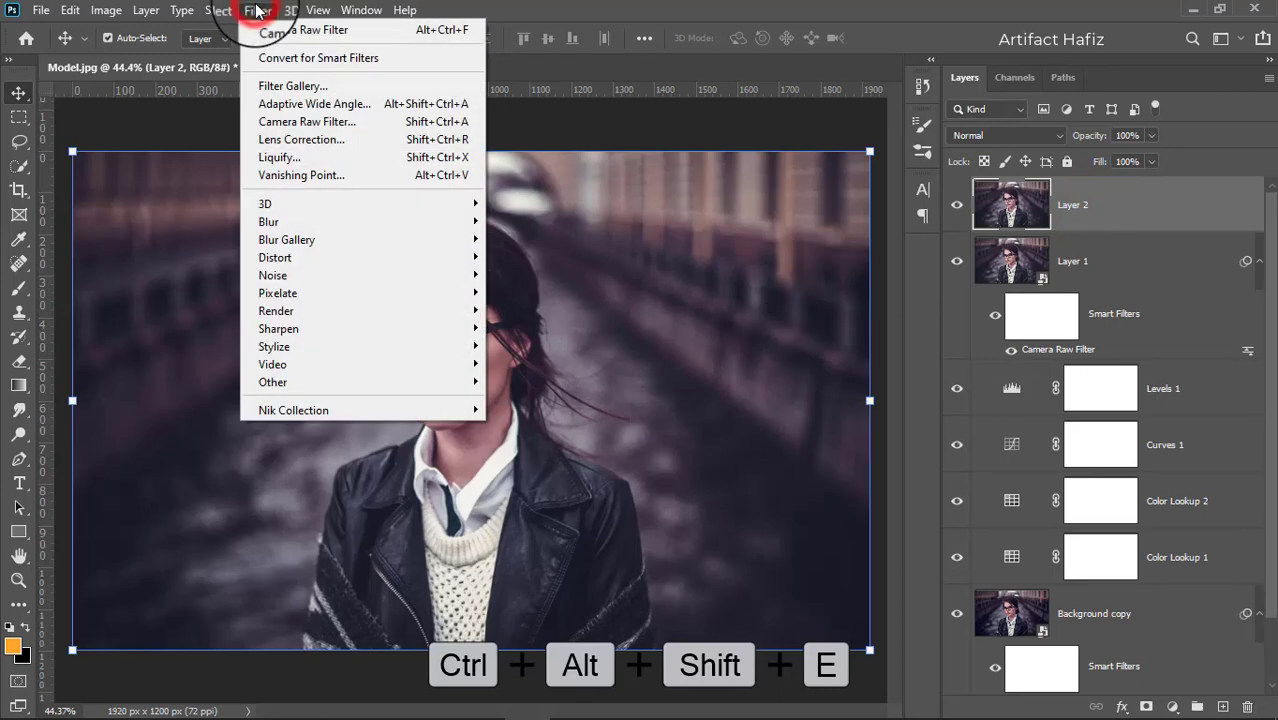
click(263, 57)
click(622, 291)
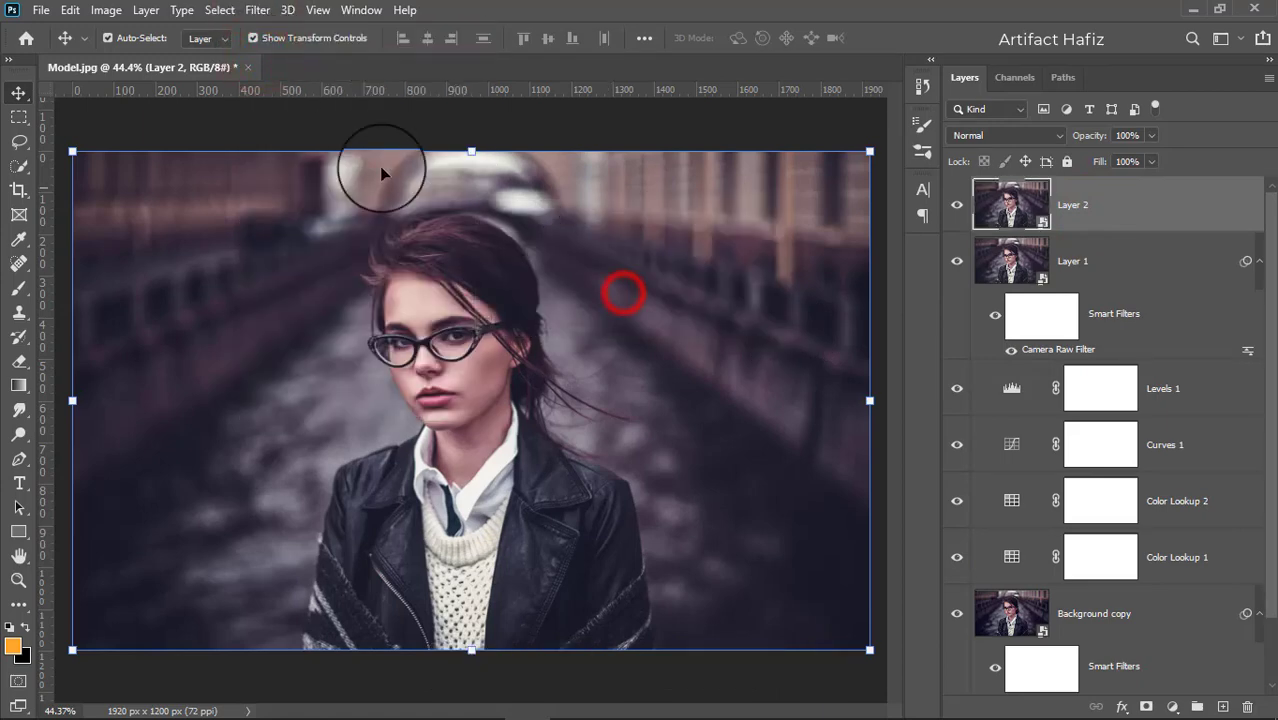
Apply Camera Raw luminance noise reduction of 95 to Layer 2, and compare the image with and without the layer
click(257, 10)
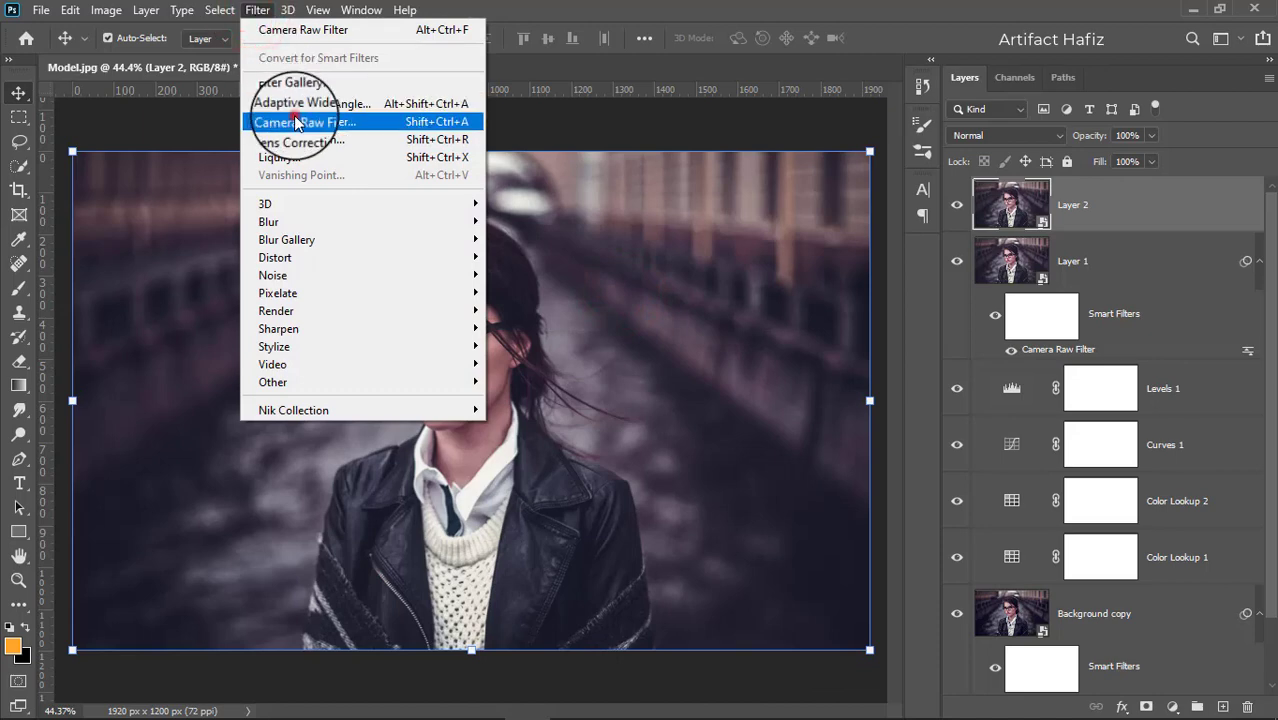
click(294, 118)
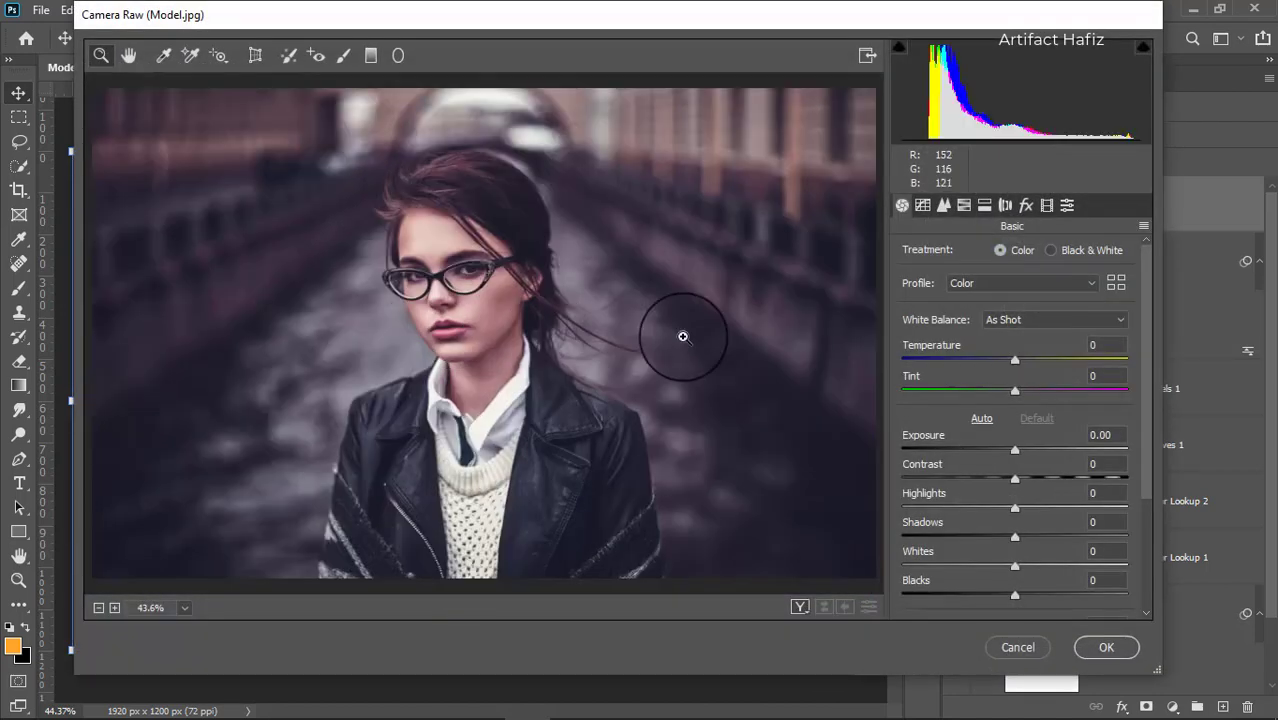
click(942, 205)
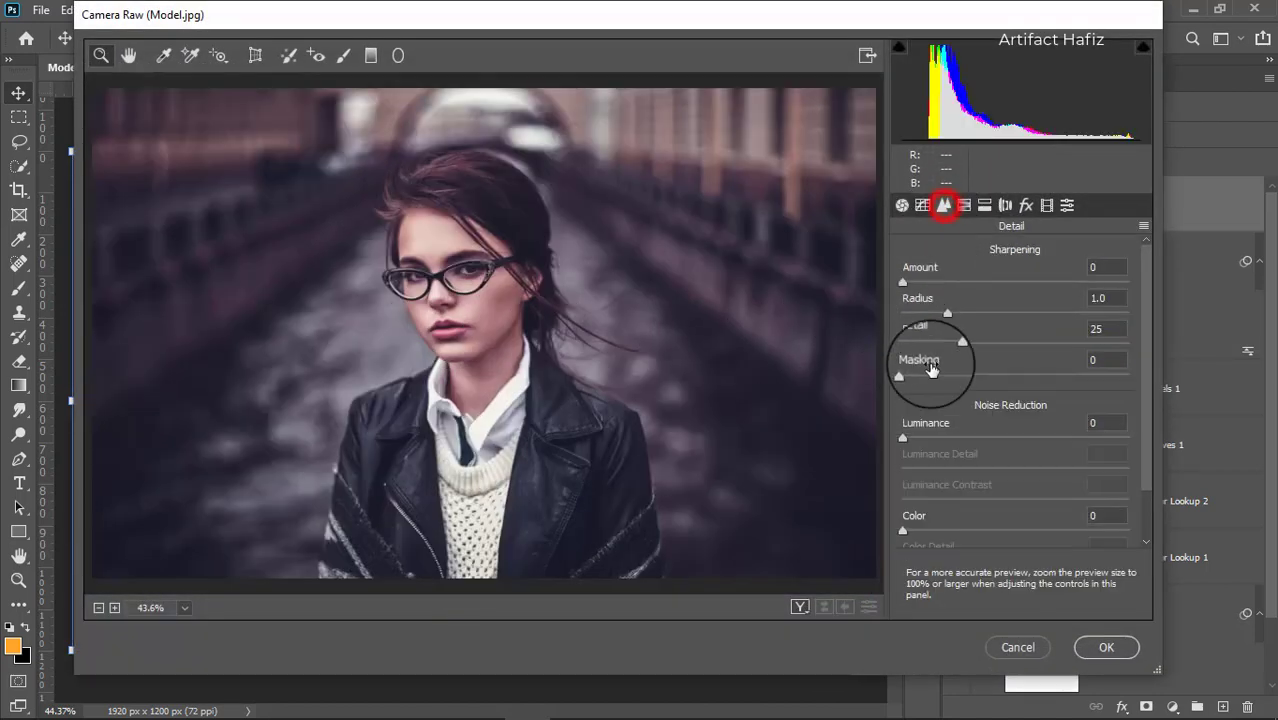
click(903, 435)
drag(903, 435, 1116, 438)
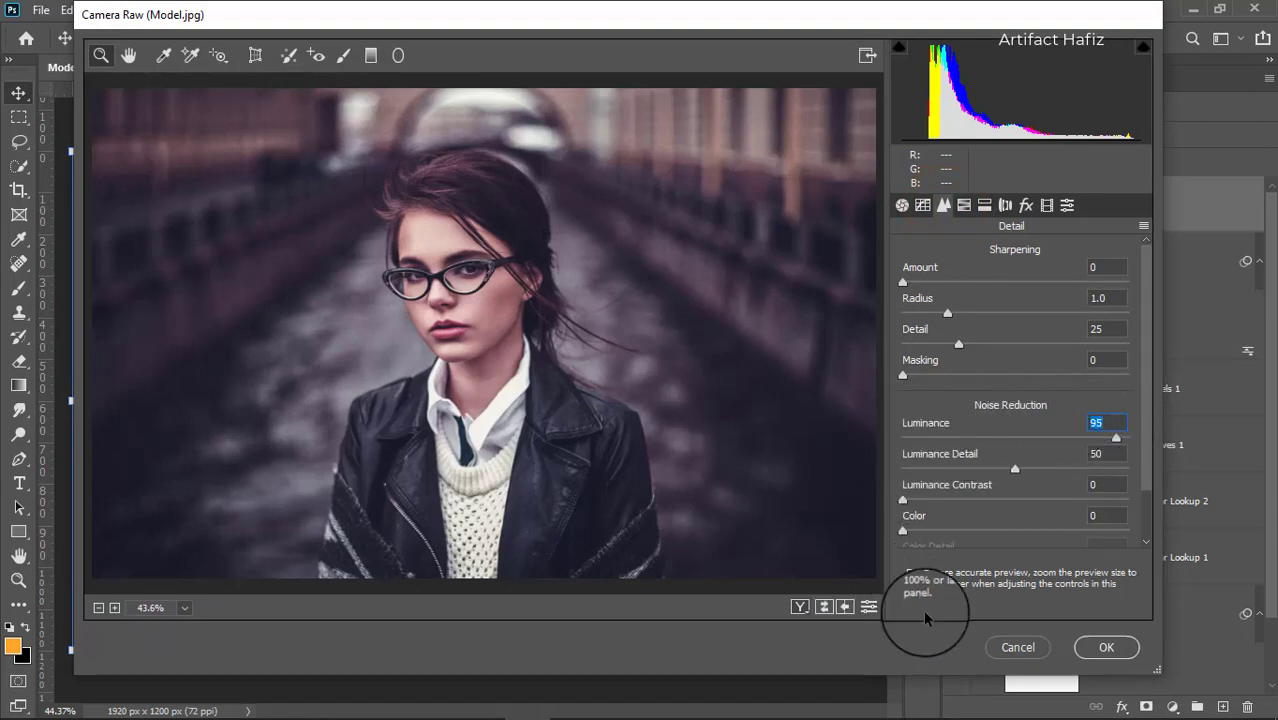
click(1100, 647)
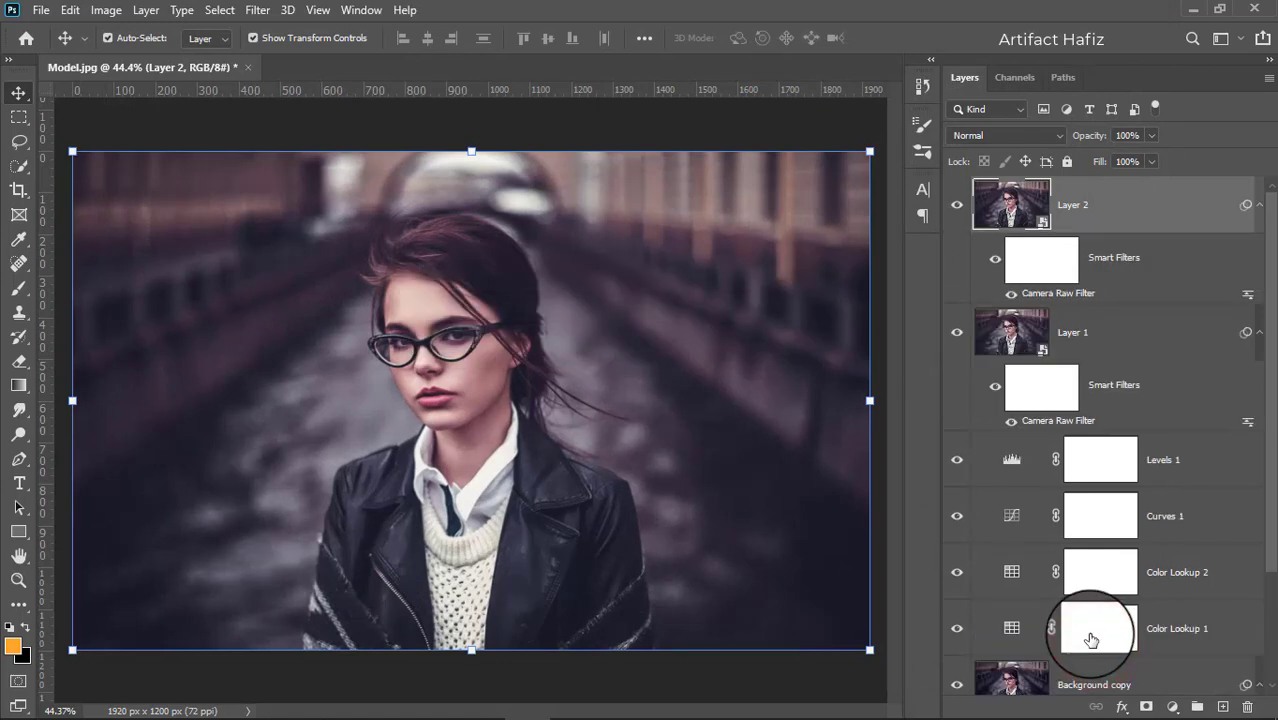
click(957, 205)
click(957, 205)
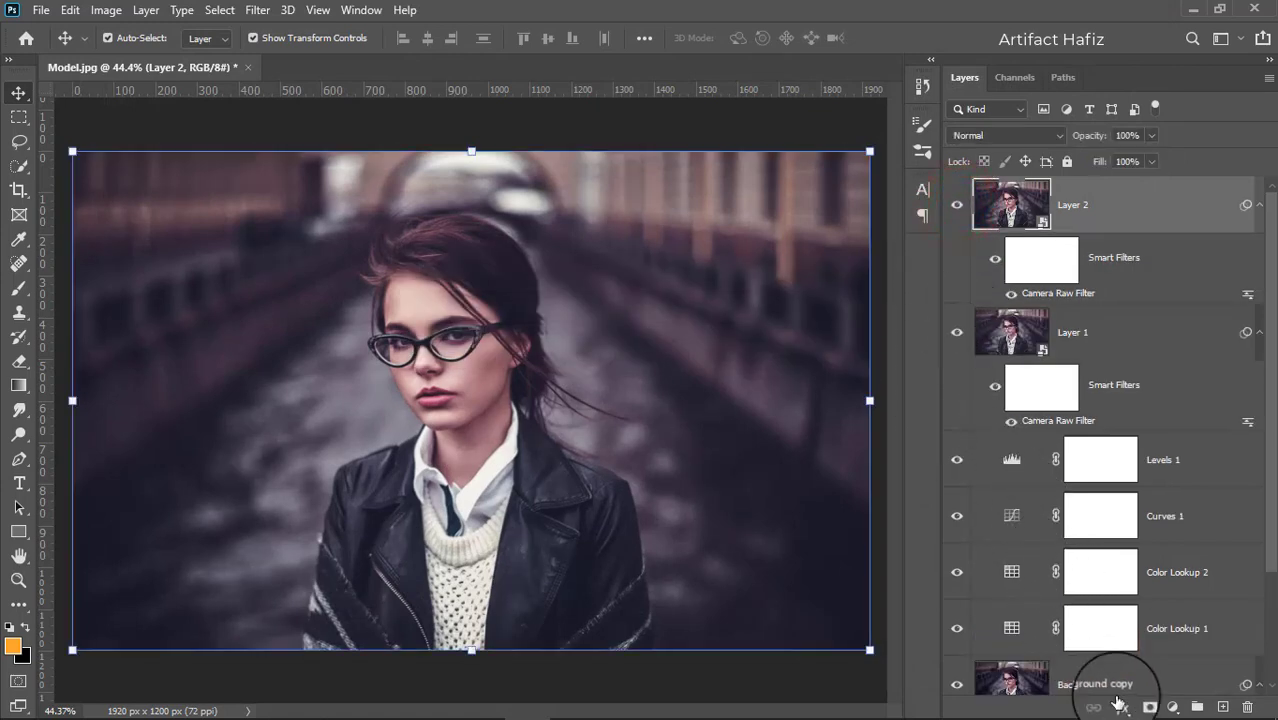
Add a layer mask to Layer 2 and paint it black over the eyes, nose and lips with a soft brush of 125 down to 90 px
click(1145, 707)
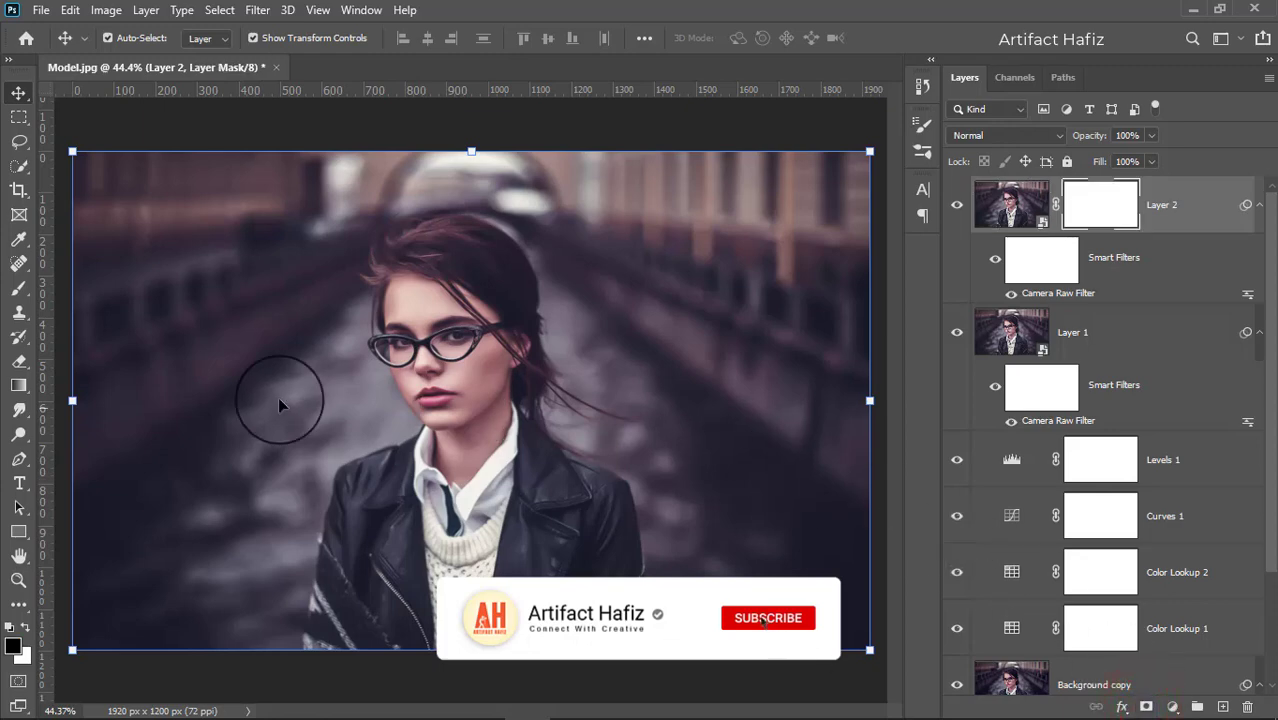
click(14, 289)
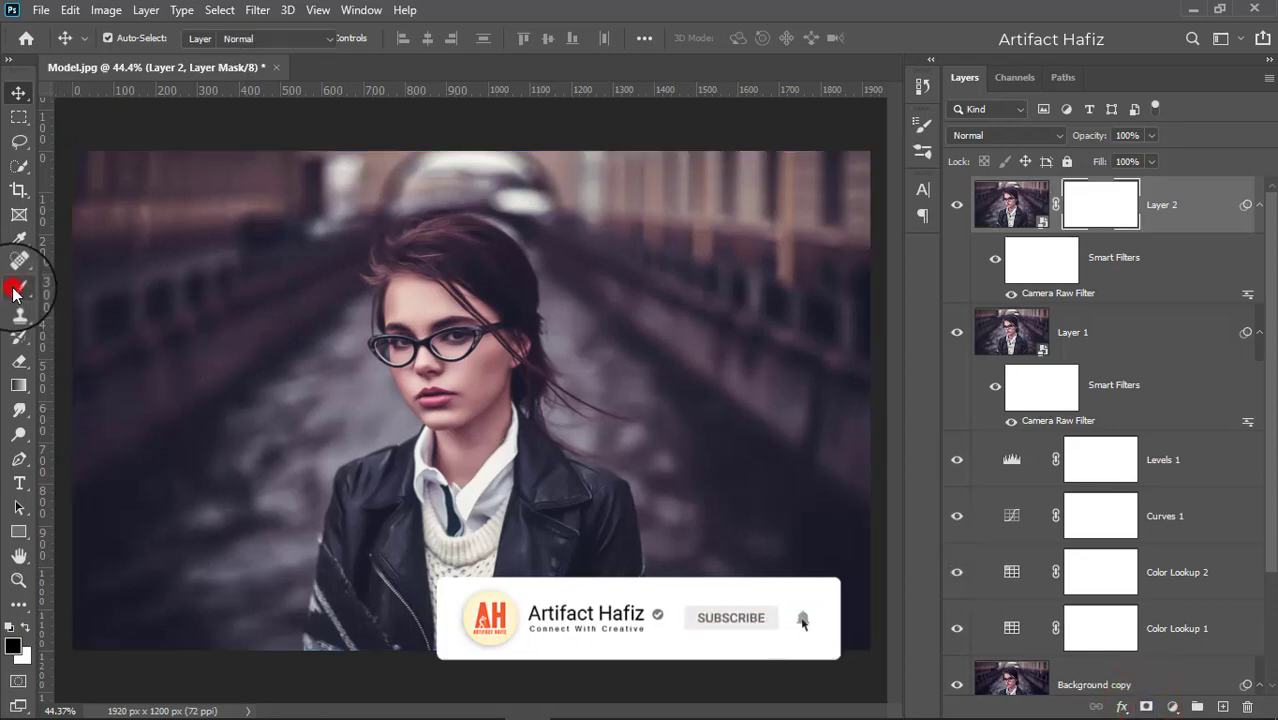
click(33, 627)
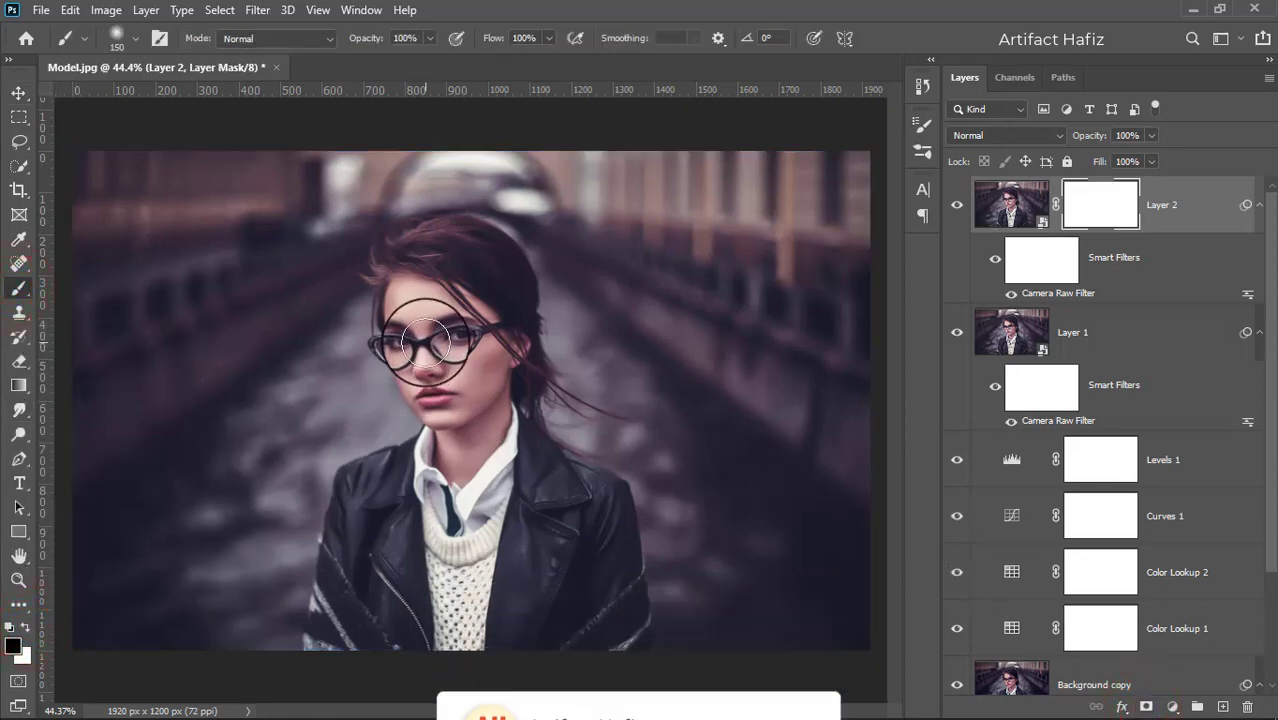
scroll(424, 341, up, 2)
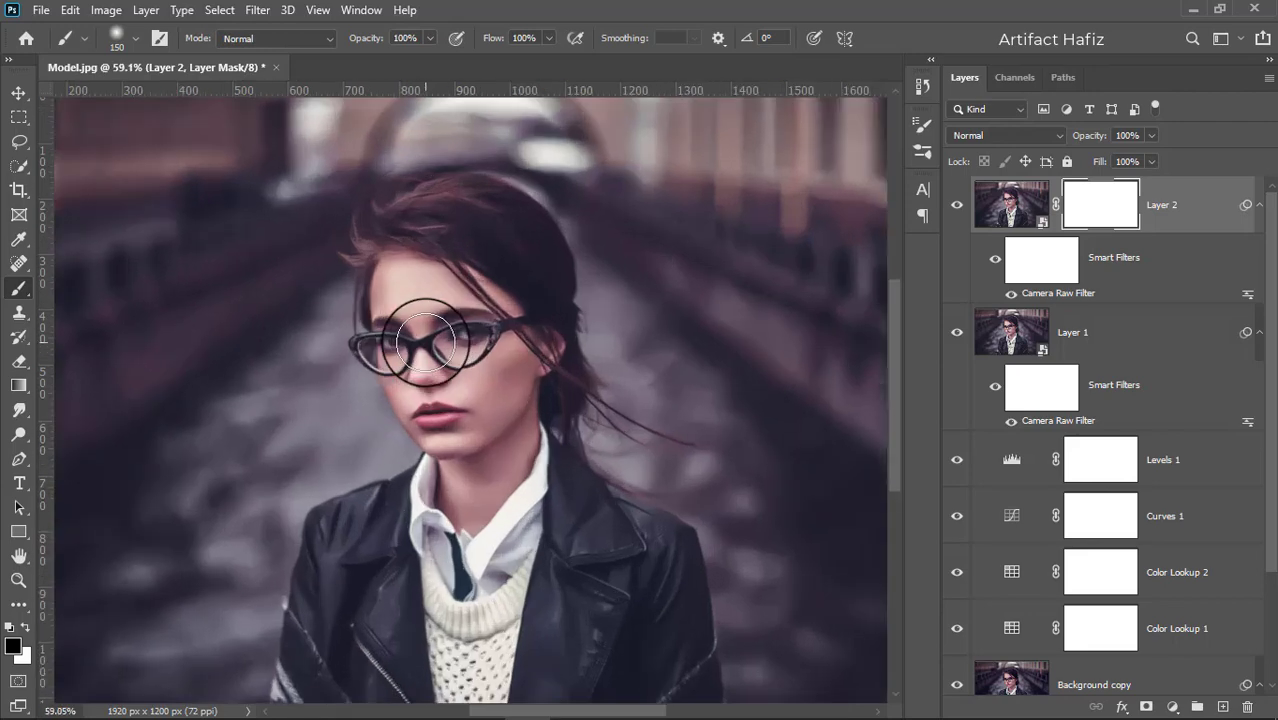
key(bracketleft)
click(464, 338)
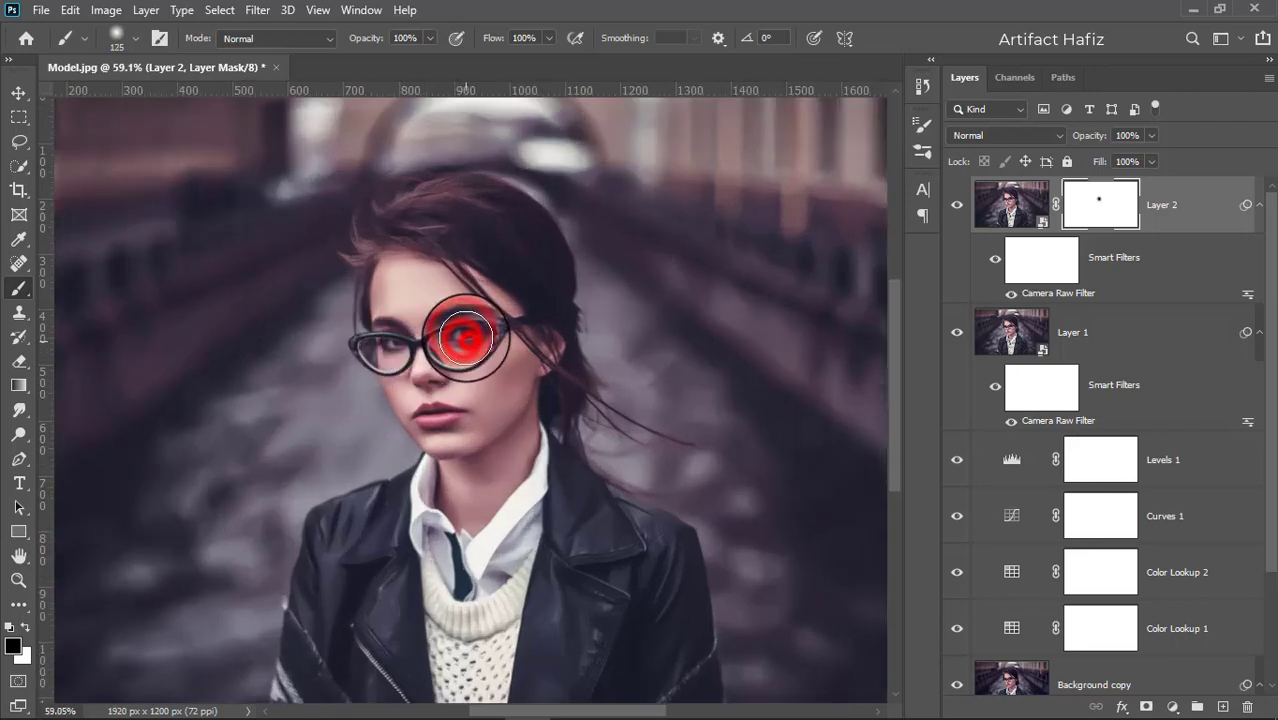
key(bracketleft)
click(384, 350)
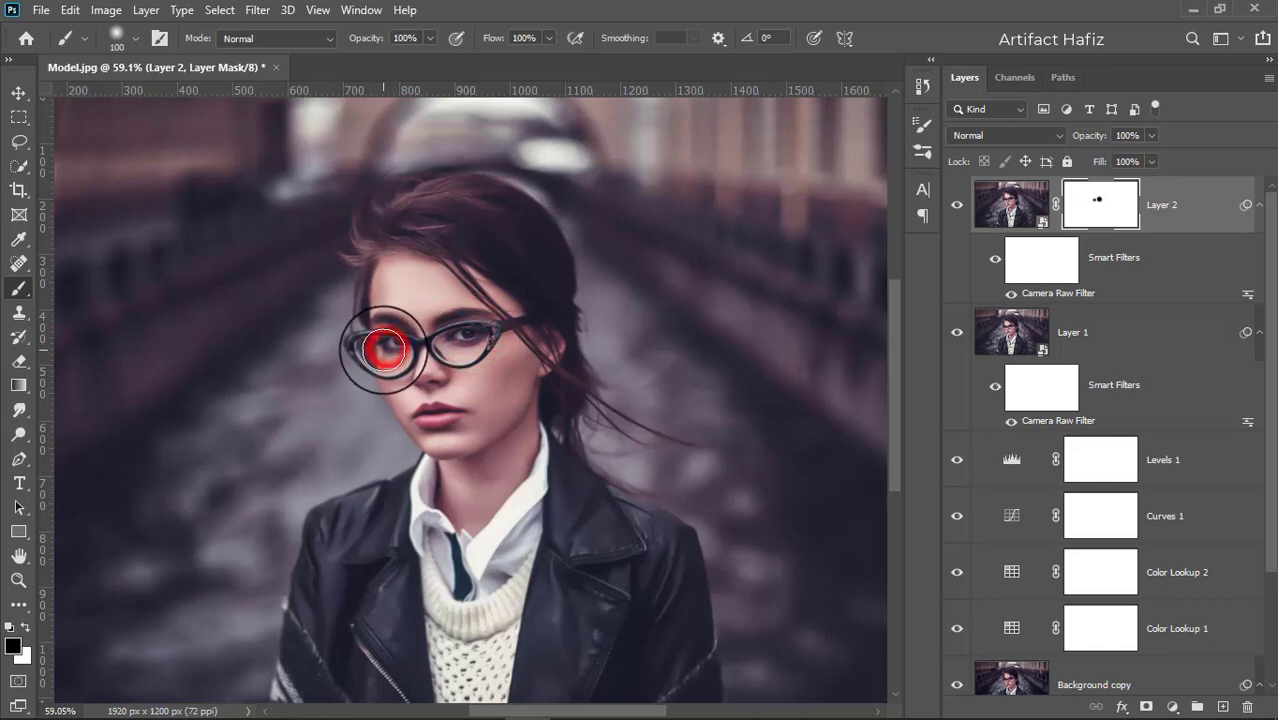
drag(369, 349, 426, 367)
key(bracketleft)
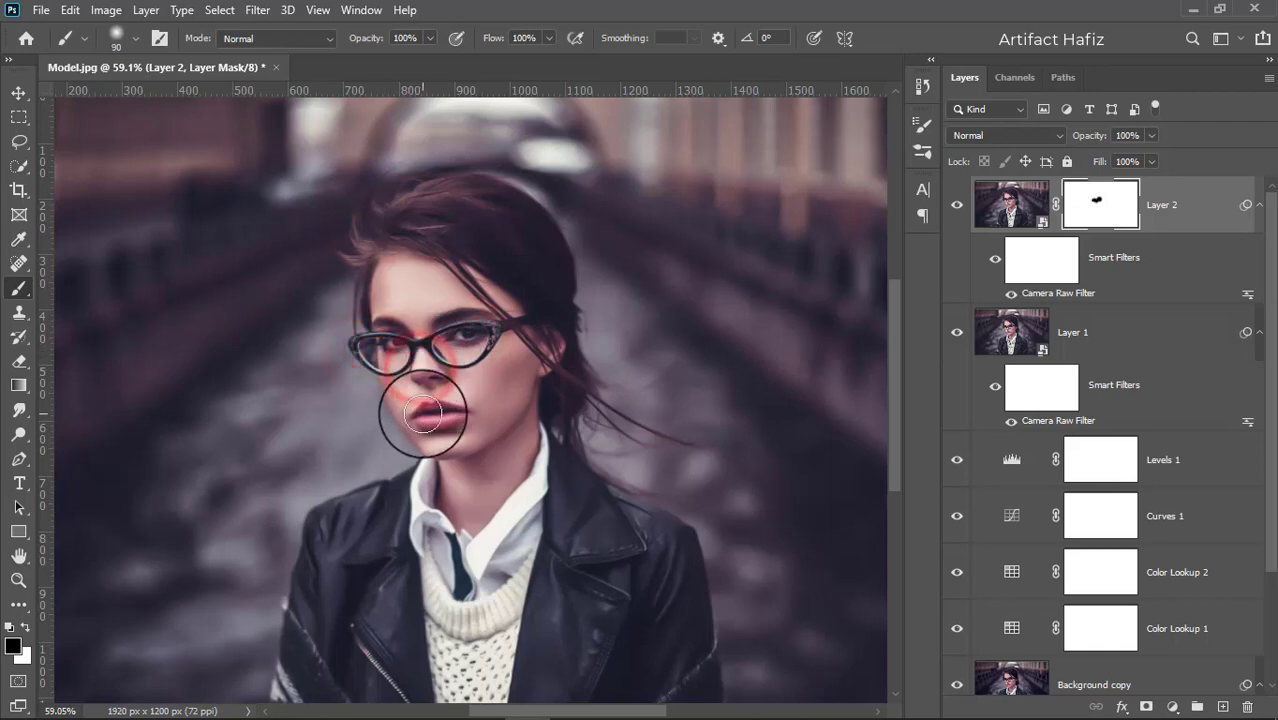
mouse_move(423, 414)
mouse_down()
mouse_move(448, 391)
mouse_move(434, 408)
mouse_move(458, 421)
mouse_up()
Mask the smoothing off the rest of the face and the hair with black brush strokes at 200 and 175 px
key(bracketleft)
key(bracketright)
key(bracketright)
key(bracketright)
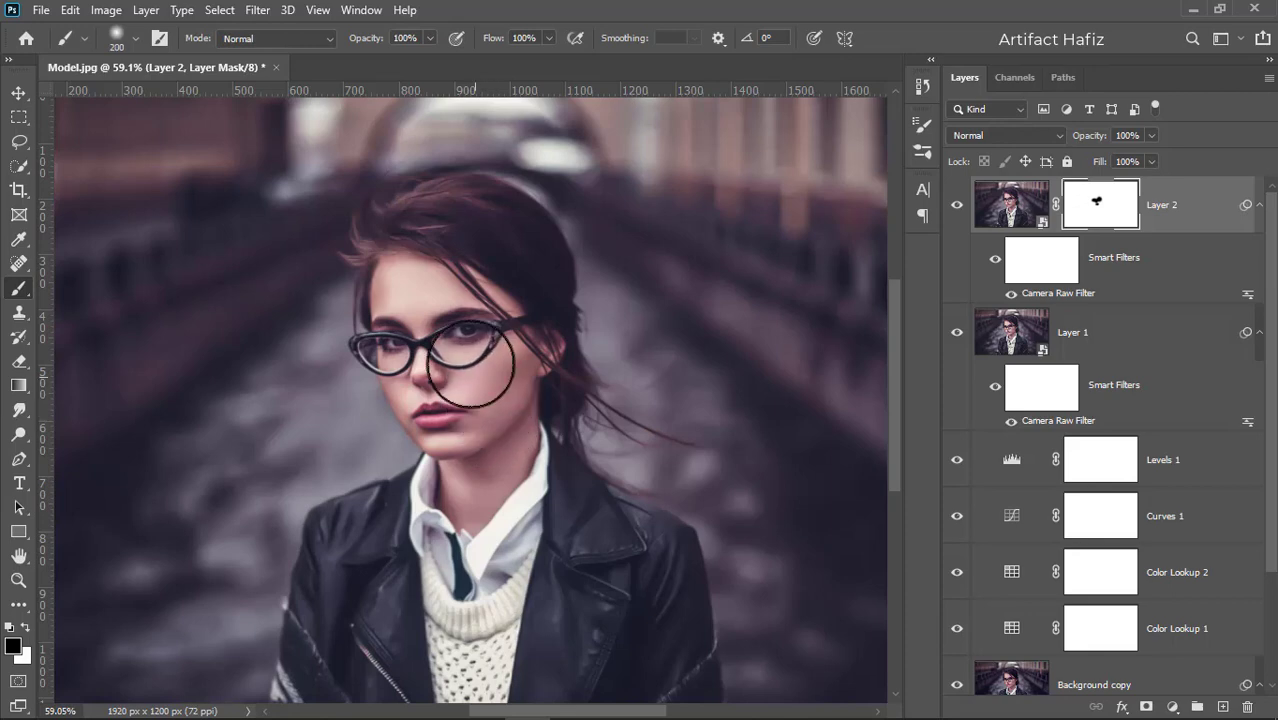
mouse_move(422, 283)
mouse_down()
mouse_move(447, 312)
mouse_move(451, 408)
mouse_move(496, 434)
mouse_up()
key(bracketleft)
key(bracketleft)
mouse_move(434, 214)
mouse_down()
mouse_move(481, 235)
mouse_move(424, 236)
mouse_move(390, 280)
mouse_move(388, 268)
mouse_move(511, 291)
mouse_up()
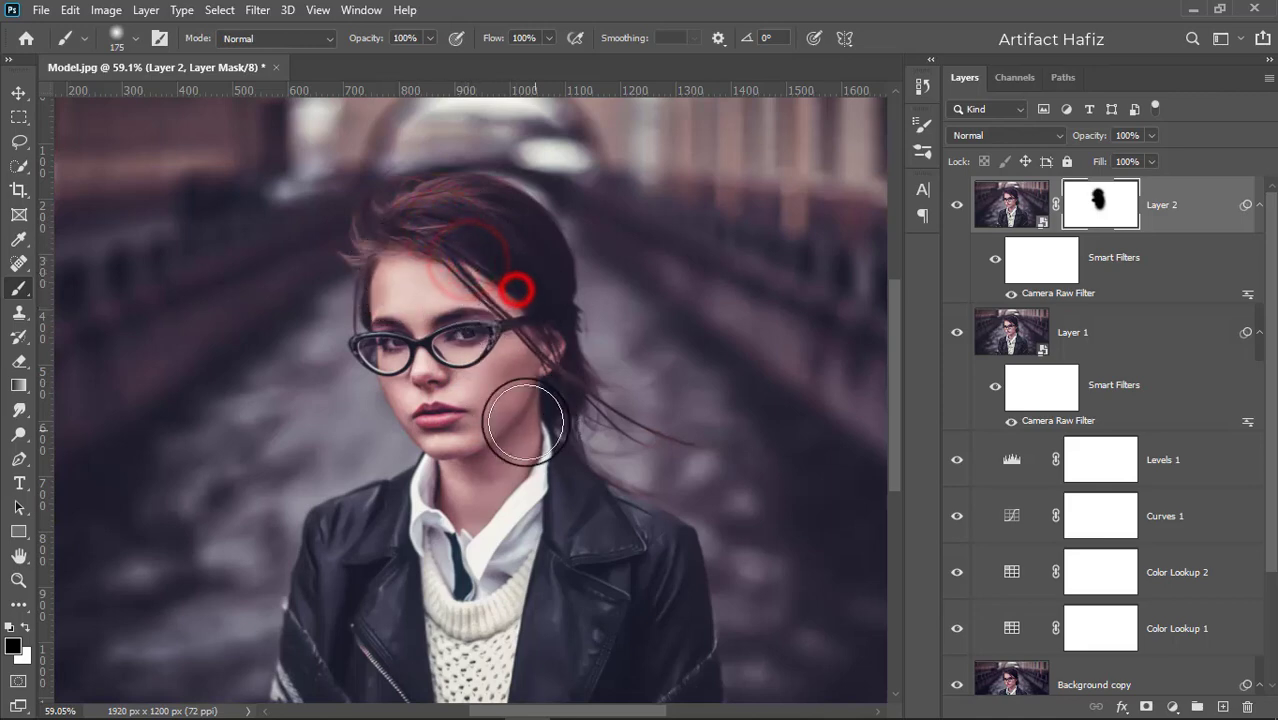
Paint black on the Layer 2 mask over the collar, sweater and both sides of the leather jacket with the 175 px brush
mouse_move(494, 518)
mouse_down()
mouse_move(499, 408)
mouse_move(450, 606)
mouse_up()
drag(422, 434, 376, 552)
mouse_move(352, 505)
mouse_down()
mouse_move(335, 594)
mouse_move(354, 650)
mouse_up()
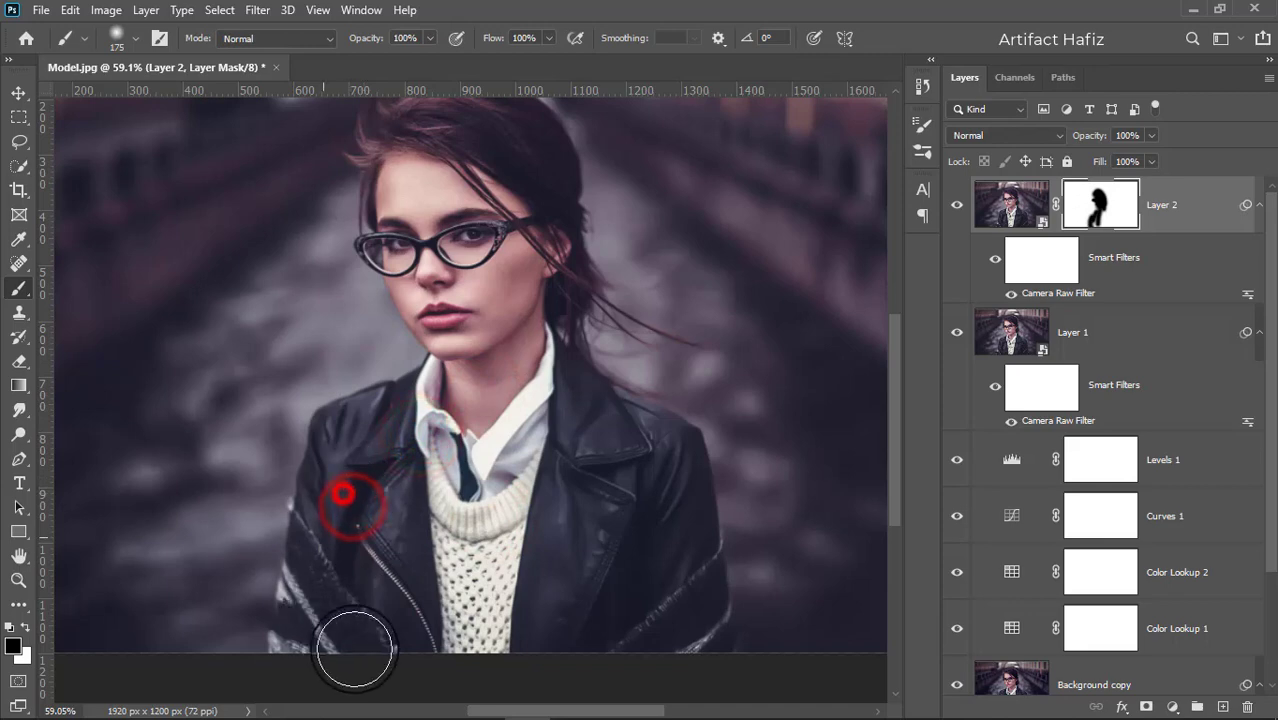
drag(556, 511, 542, 662)
mouse_move(596, 454)
mouse_down()
mouse_move(633, 525)
mouse_move(629, 665)
mouse_up()
mouse_move(588, 425)
mouse_down()
mouse_move(668, 519)
mouse_move(615, 636)
mouse_up()
drag(636, 510, 486, 513)
Touch up the Layer 2 mask with black strokes over the neck, collar, cheeks and forehead
drag(506, 358, 506, 510)
drag(476, 265, 462, 428)
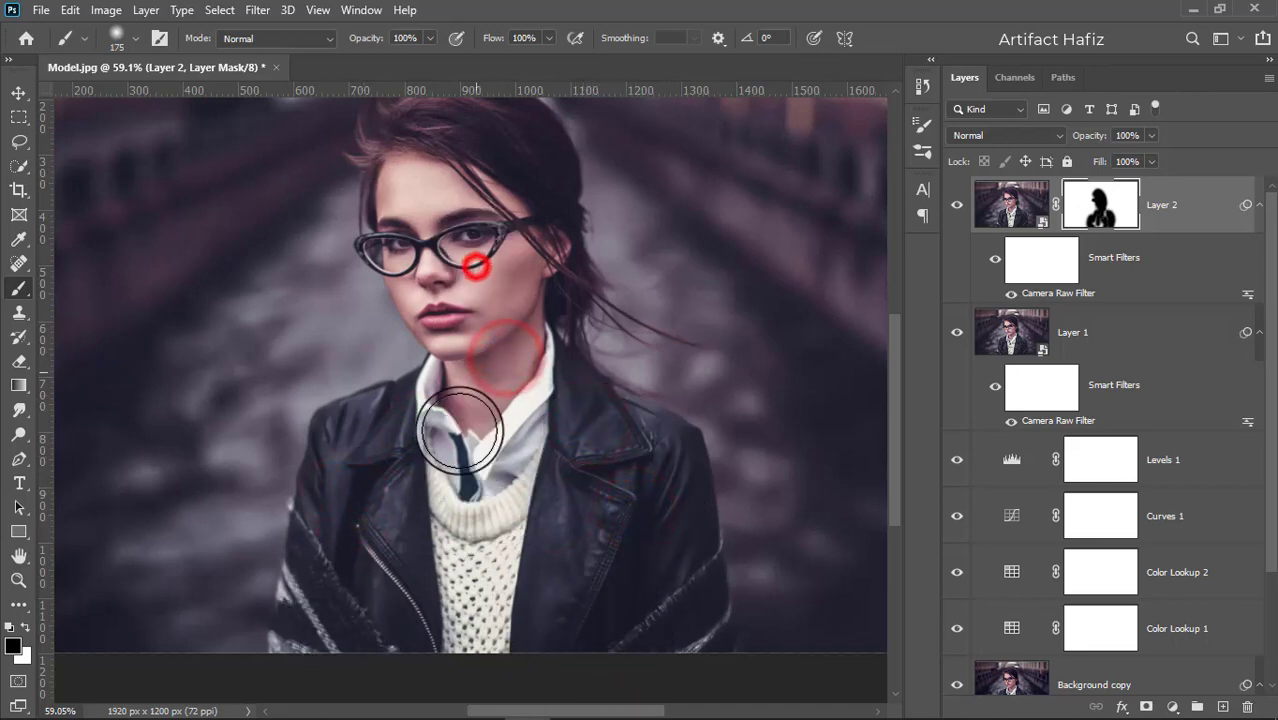
drag(462, 208, 478, 360)
click(419, 204)
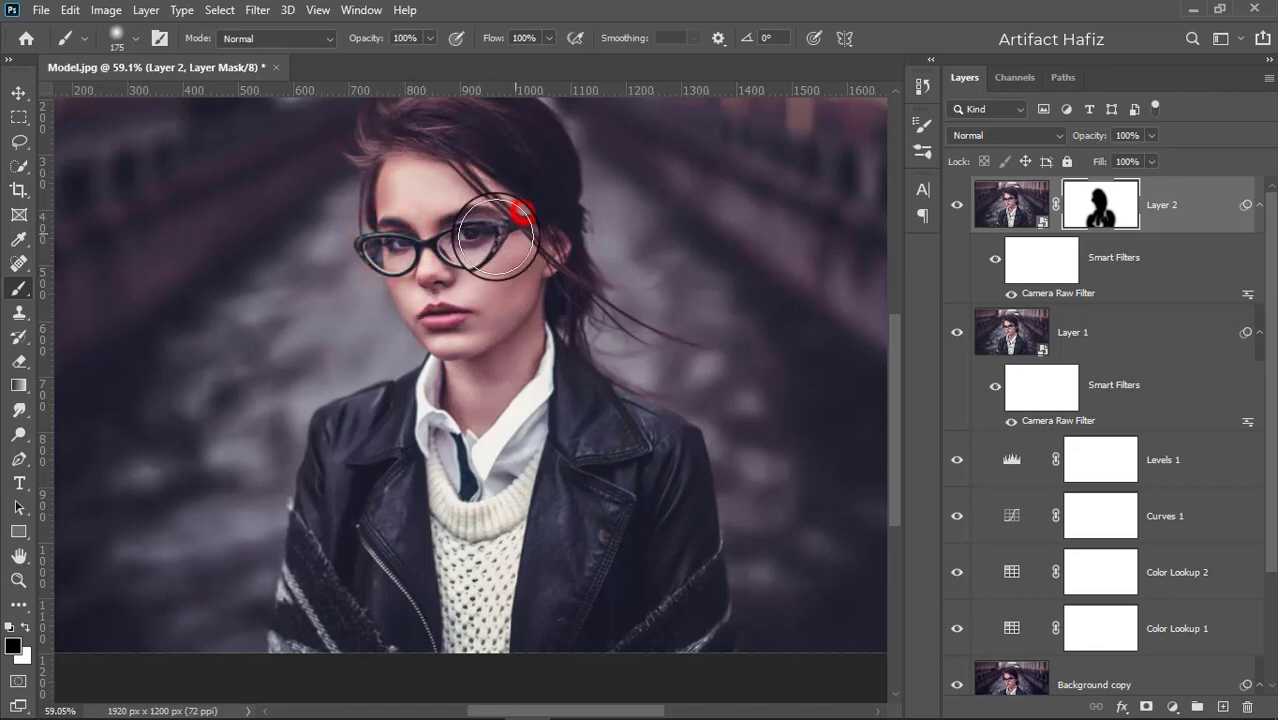
Paint black on the Layer 2 mask over the top of the hair, the hairline and the forehead with the 175 px brush
mouse_move(535, 149)
mouse_down()
mouse_move(526, 273)
mouse_move(521, 285)
mouse_move(531, 248)
mouse_move(490, 352)
mouse_up()
drag(462, 192, 468, 271)
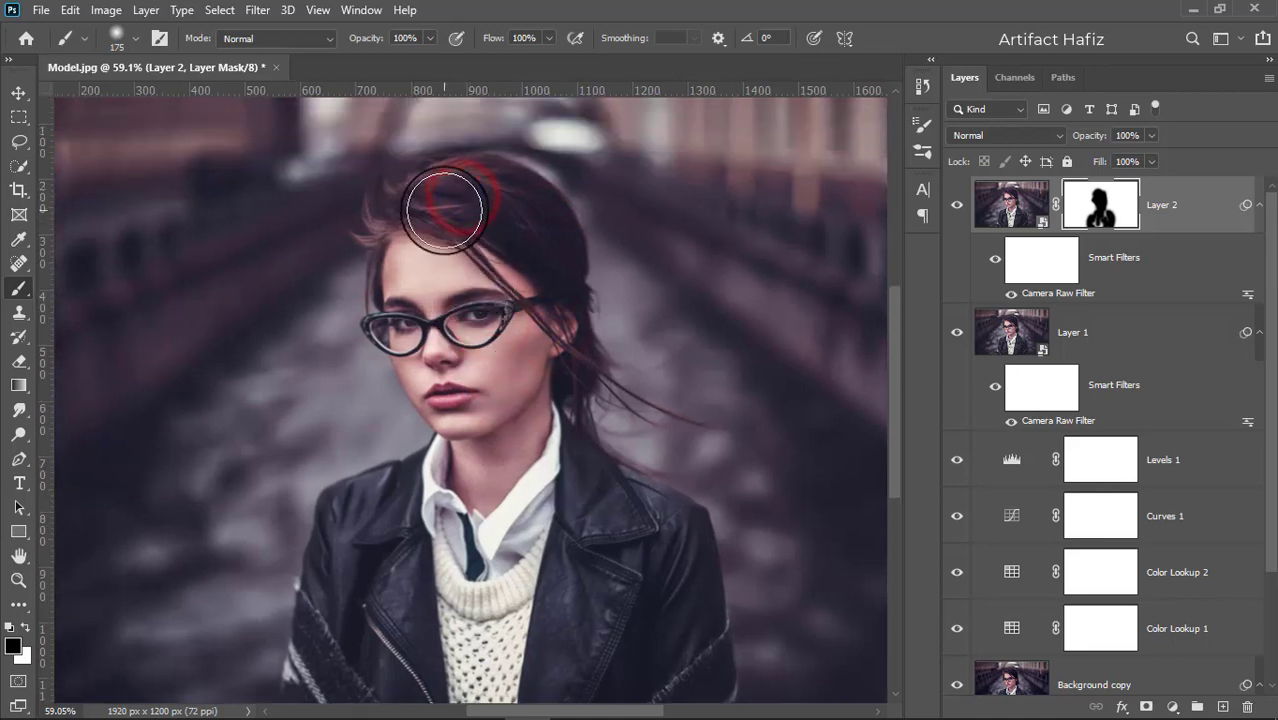
drag(434, 207, 419, 258)
drag(417, 243, 406, 264)
drag(408, 260, 436, 271)
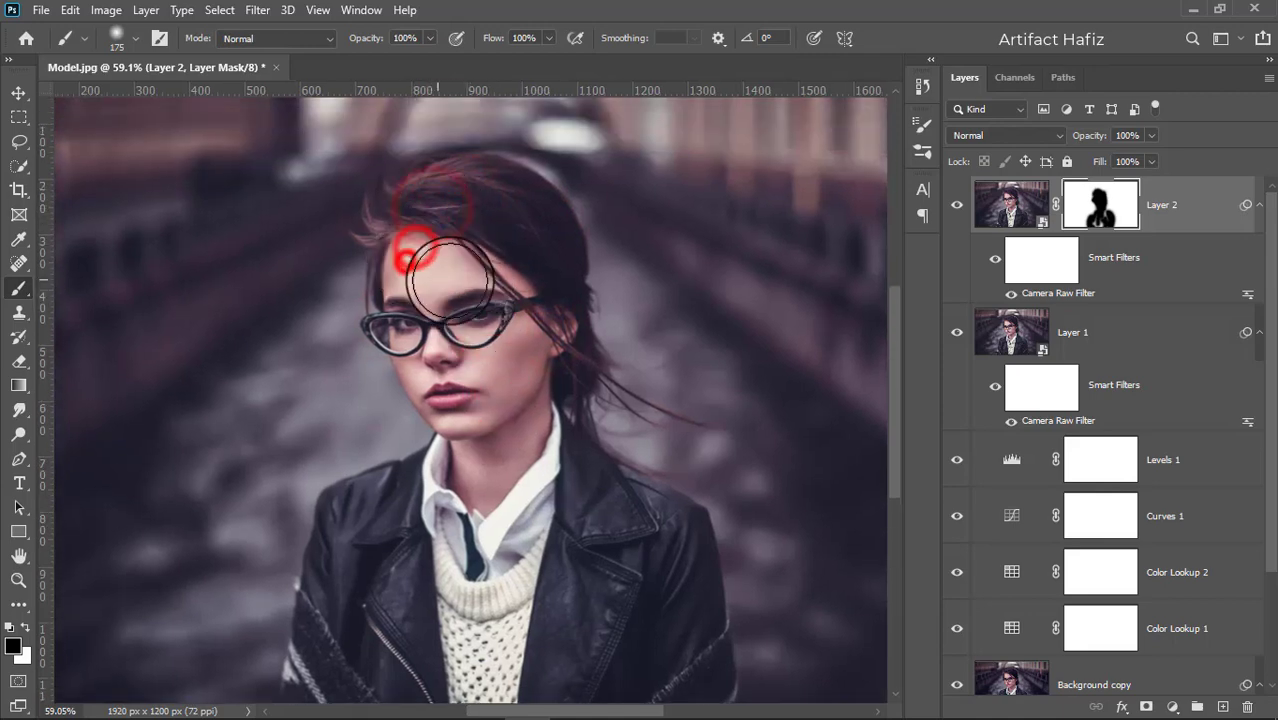
Hide and reshow Layer 2 to compare the portrait with and without the masked smoothing
scroll(506, 333, down, 3)
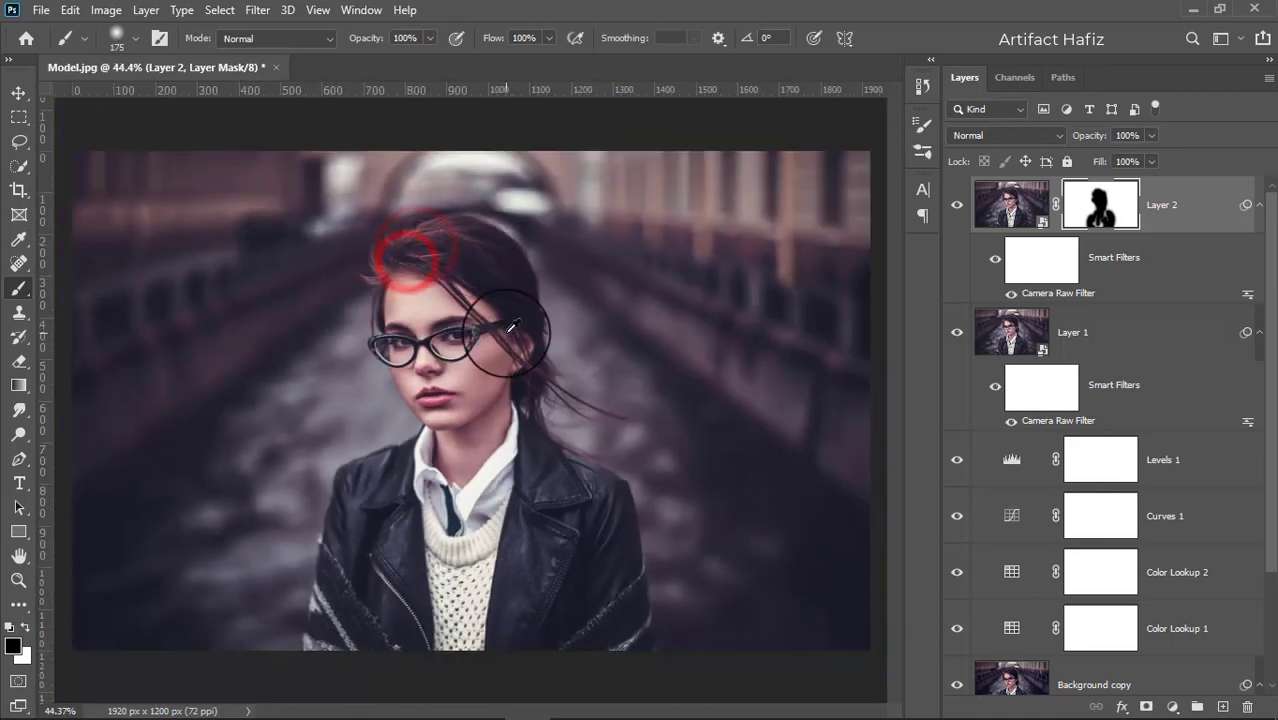
click(955, 207)
click(956, 207)
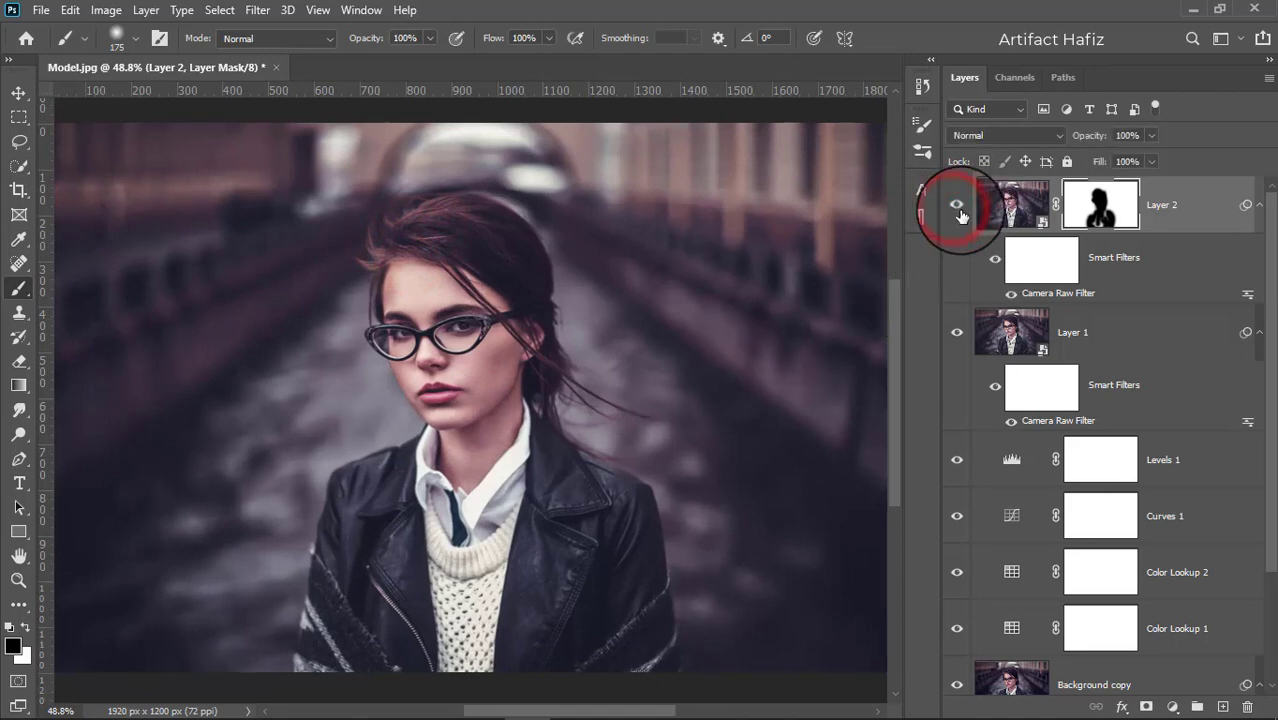
Toggle all layers above Background off and on twice to compare the original photo with the finished grade
scroll(1118, 440, down, 3)
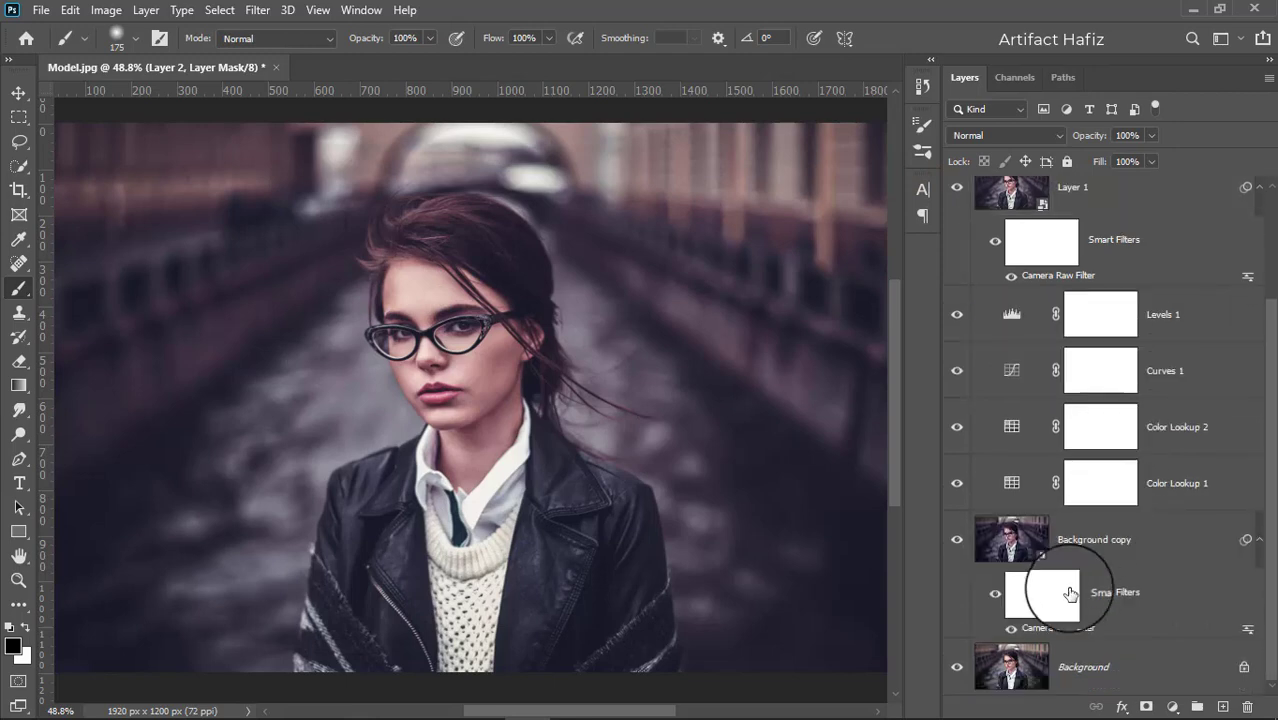
alt+click(956, 667)
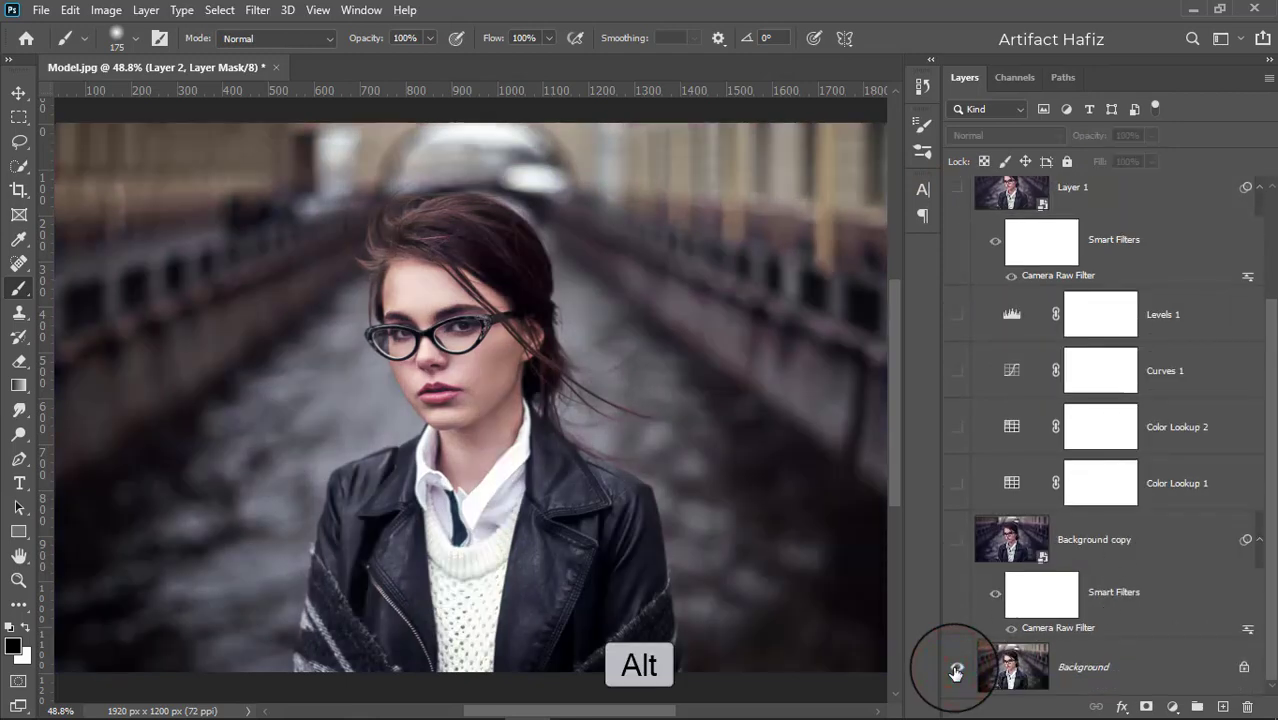
alt+click(956, 667)
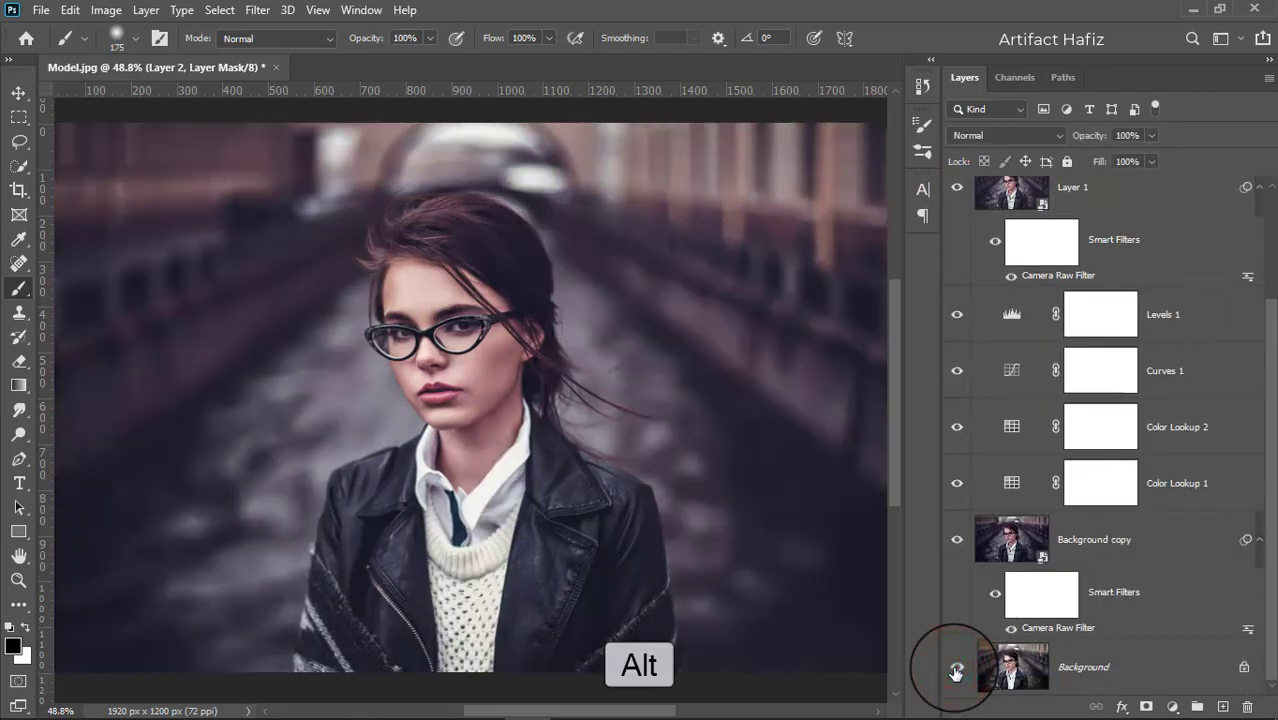
alt+click(956, 670)
alt+click(956, 670)
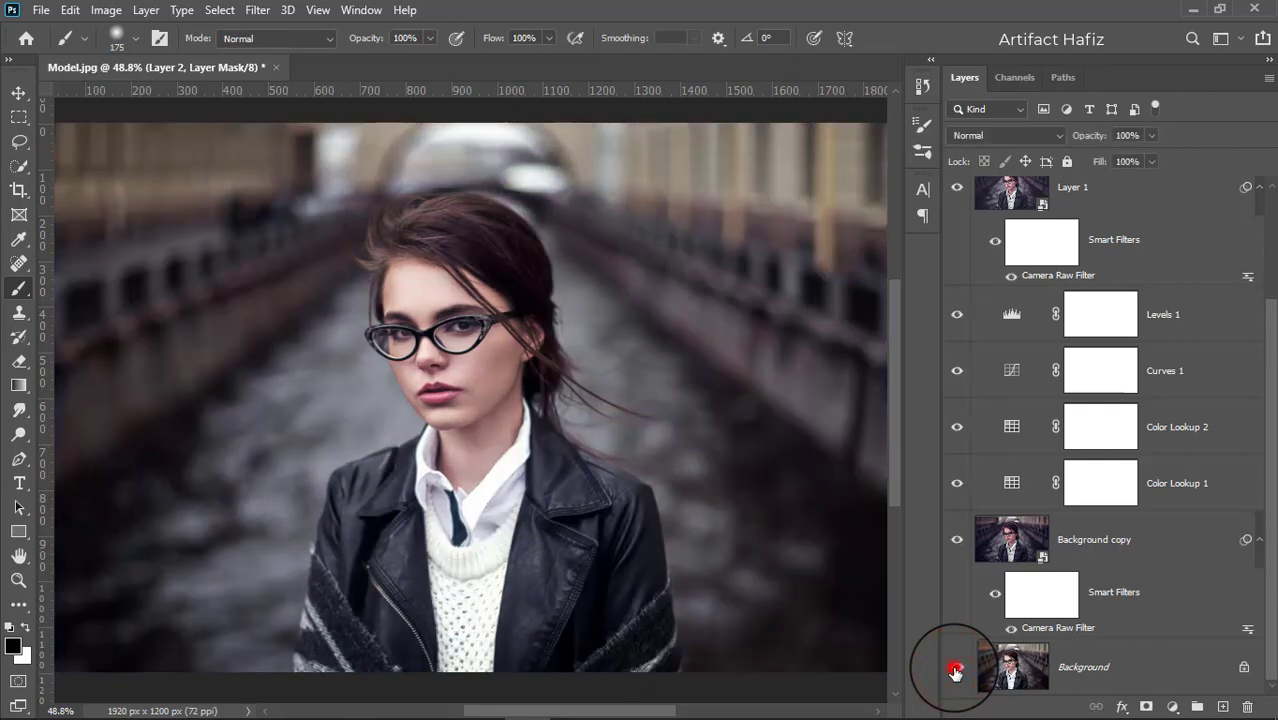